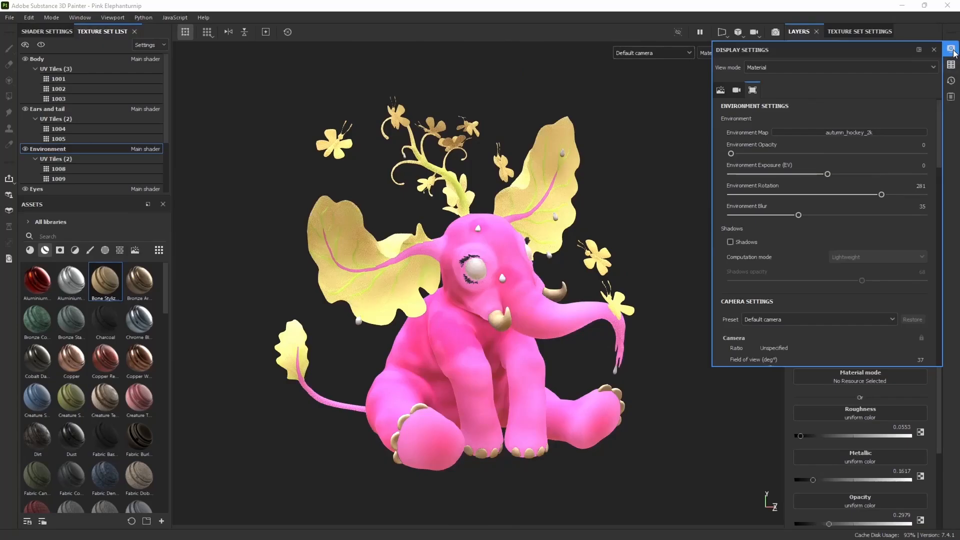
Select the Body texture set and isolate it so only the elephant's body shows in the viewport.
{"action": "left_click_drag", "start_coordinate": [500, 305], "coordinate": [491, 301], "text": "alt"}
{"action": "middle_click_drag", "start_coordinate": [491, 301], "coordinate": [466, 281], "text": "alt"}
{"action": "scroll", "coordinate": [465, 280], "scroll_direction": "up", "scroll_amount": 3}
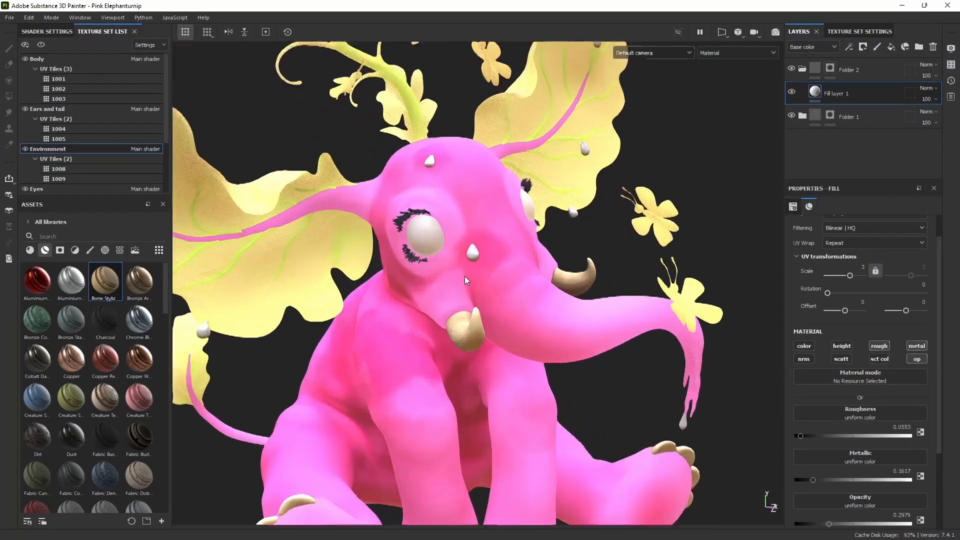
{"action": "scroll", "coordinate": [464, 276], "scroll_direction": "up", "scroll_amount": 1}
{"action": "scroll", "coordinate": [450, 284], "scroll_direction": "down", "scroll_amount": 2}
{"action": "left_click_drag", "start_coordinate": [444, 340], "coordinate": [444, 353], "text": "alt"}
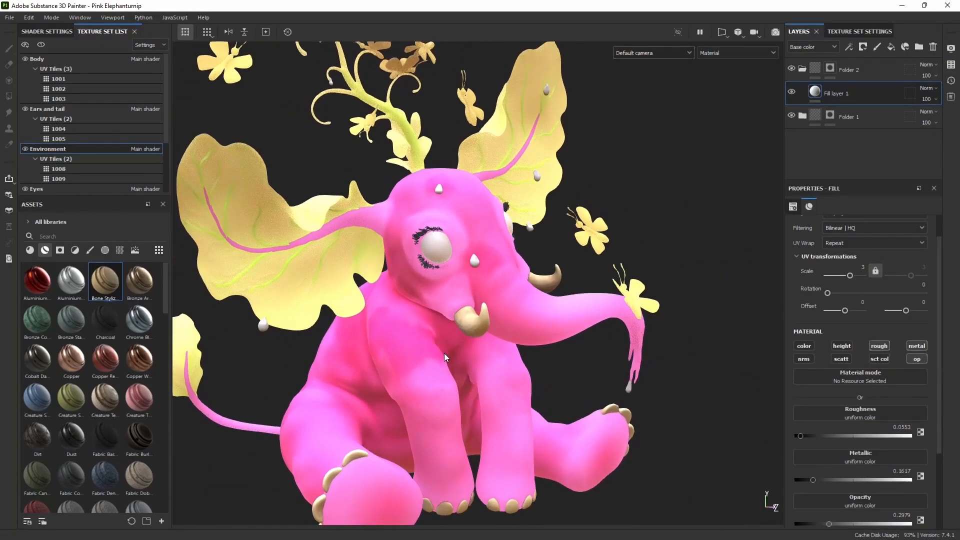
{"action": "middle_click_drag", "start_coordinate": [446, 357], "coordinate": [467, 343], "text": "alt"}
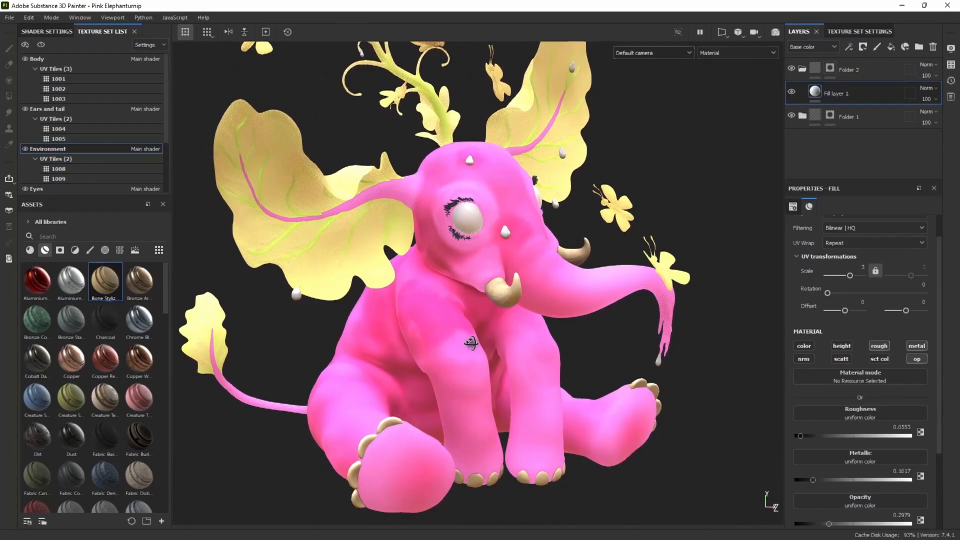
{"action": "left_click", "coordinate": [40, 60]}
{"action": "left_click", "coordinate": [41, 45]}
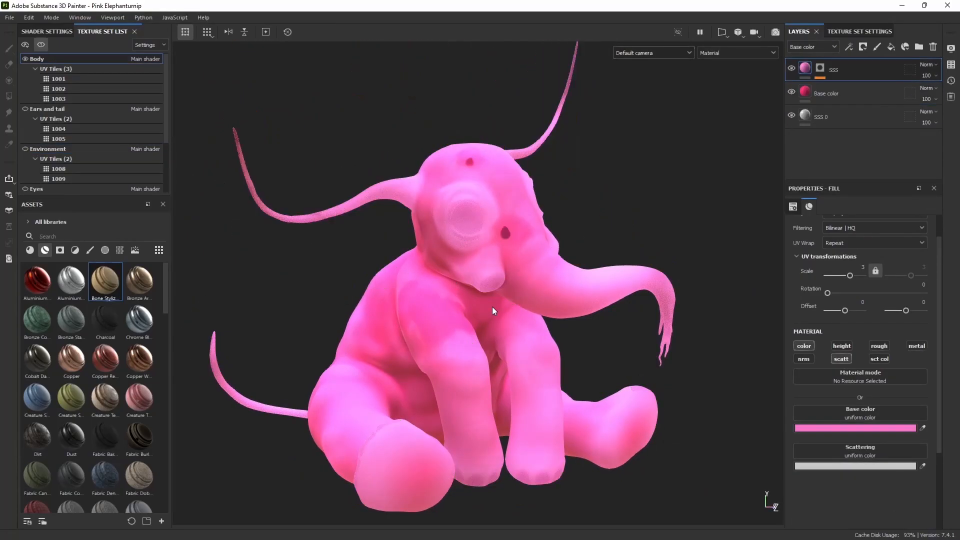
Hide the SSS layer and add a folder named Base color above the Base color fill layer.
{"action": "left_click_drag", "start_coordinate": [507, 308], "coordinate": [543, 312], "text": "alt"}
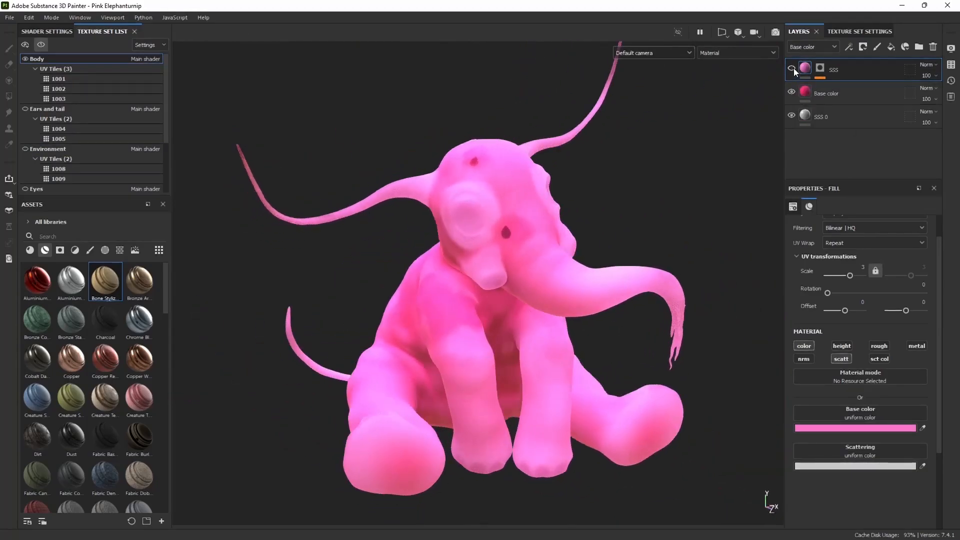
{"action": "left_click", "coordinate": [792, 68]}
{"action": "left_click", "coordinate": [853, 94]}
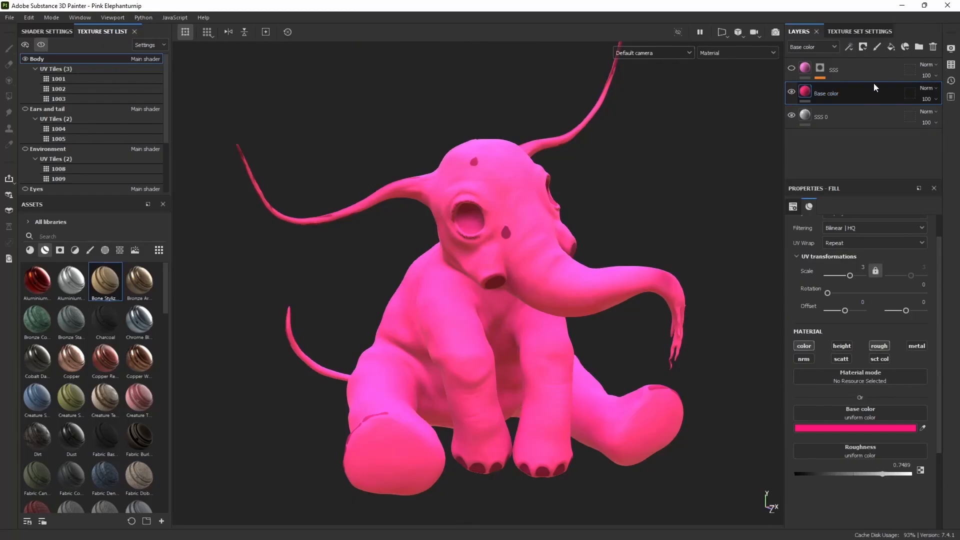
{"action": "left_click", "coordinate": [919, 47]}
{"action": "double_click", "coordinate": [837, 94]}
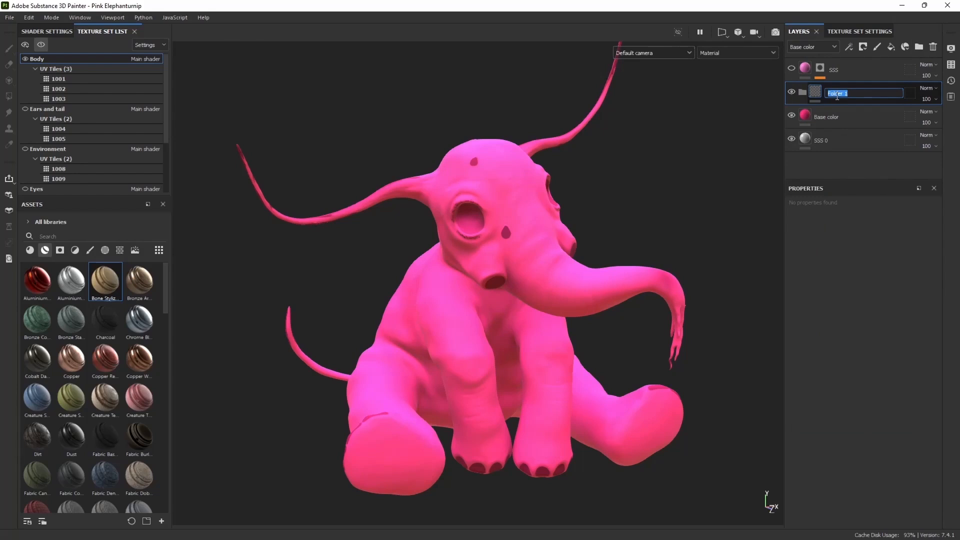
{"action": "type", "text": "Base color"}
Move the Base color fill layer into the Base color folder and rename the layer Base.
{"action": "left_click", "coordinate": [860, 116]}
{"action": "left_click_drag", "start_coordinate": [859, 116], "coordinate": [856, 94]}
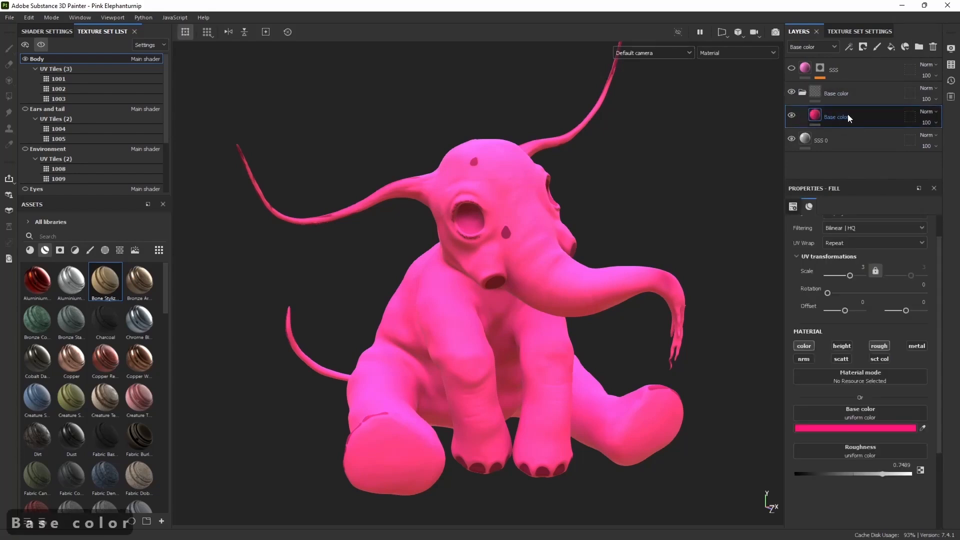
{"action": "double_click", "coordinate": [836, 118]}
{"action": "left_click", "coordinate": [858, 116]}
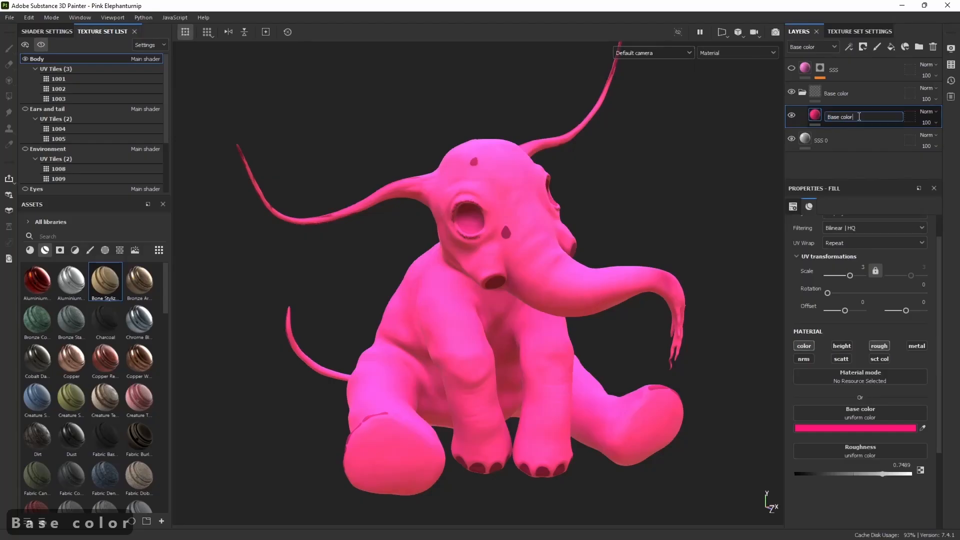
{"action": "key", "text": "BackSpace"}
{"action": "key", "text": "BackSpace"}
{"action": "key", "text": "BackSpace"}
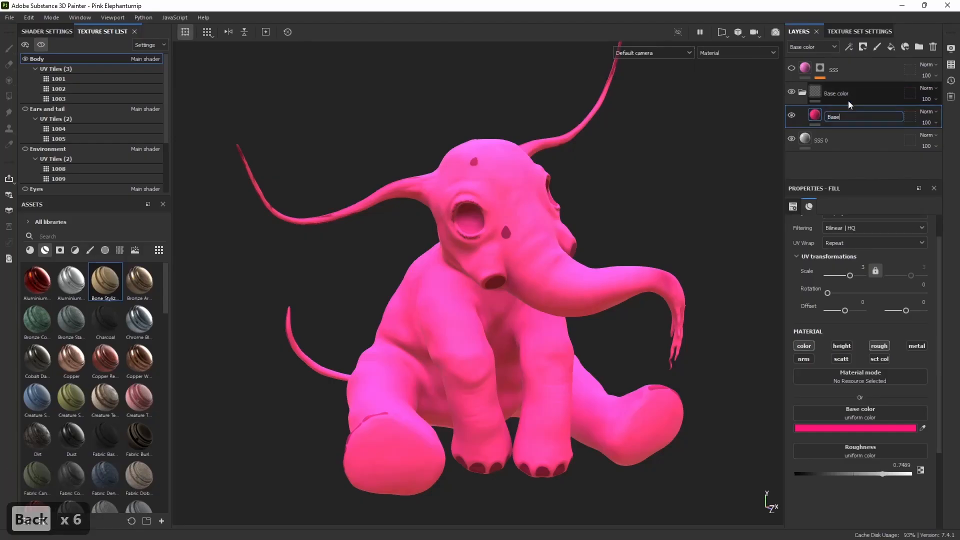
{"action": "left_click", "coordinate": [849, 101]}
{"action": "left_click", "coordinate": [849, 117]}
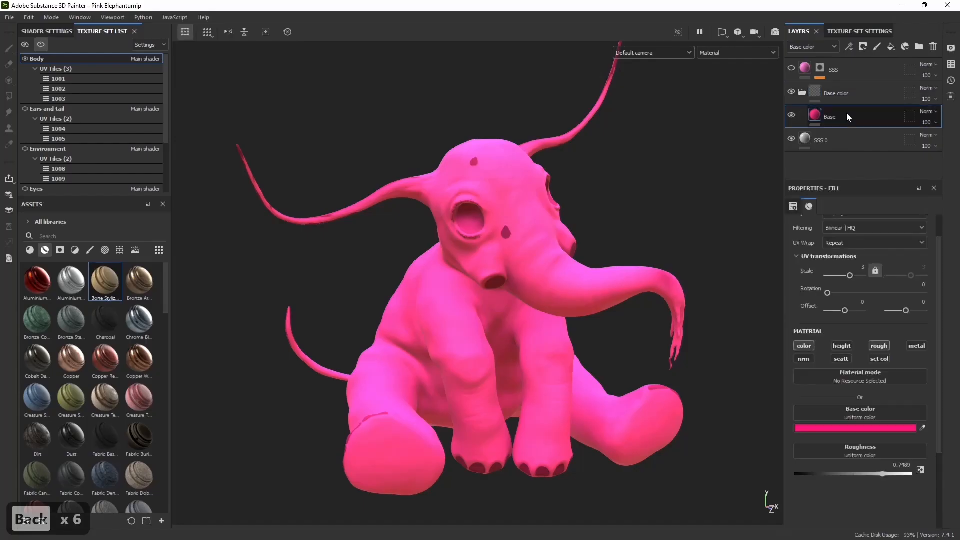
Switch to the reference painting, narrow its window so it sits beside the model, and frame it on the elephant's face and front legs.
{"action": "middle_click_drag", "start_coordinate": [624, 258], "coordinate": [611, 201], "text": "alt"}
{"action": "key", "text": "alt+Tab"}
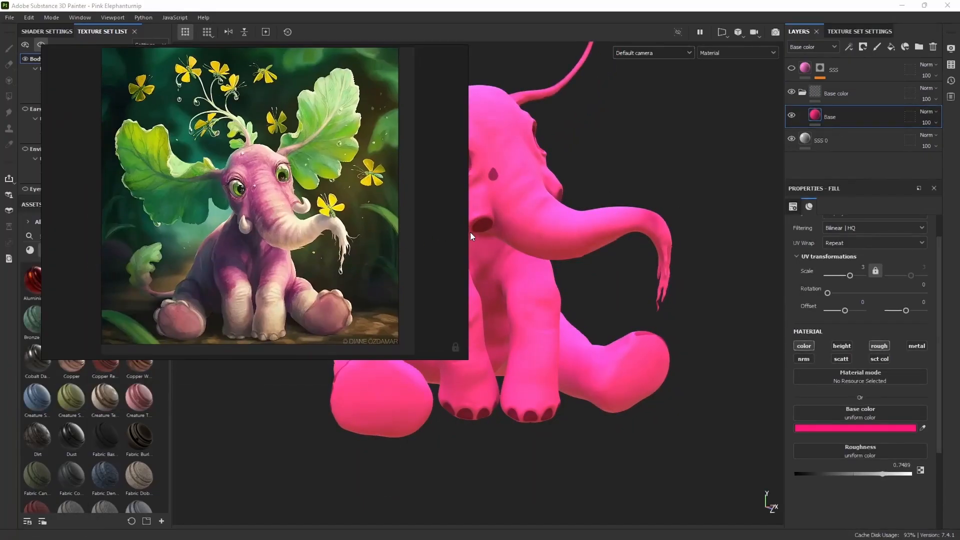
{"action": "left_click_drag", "start_coordinate": [465, 232], "coordinate": [334, 232]}
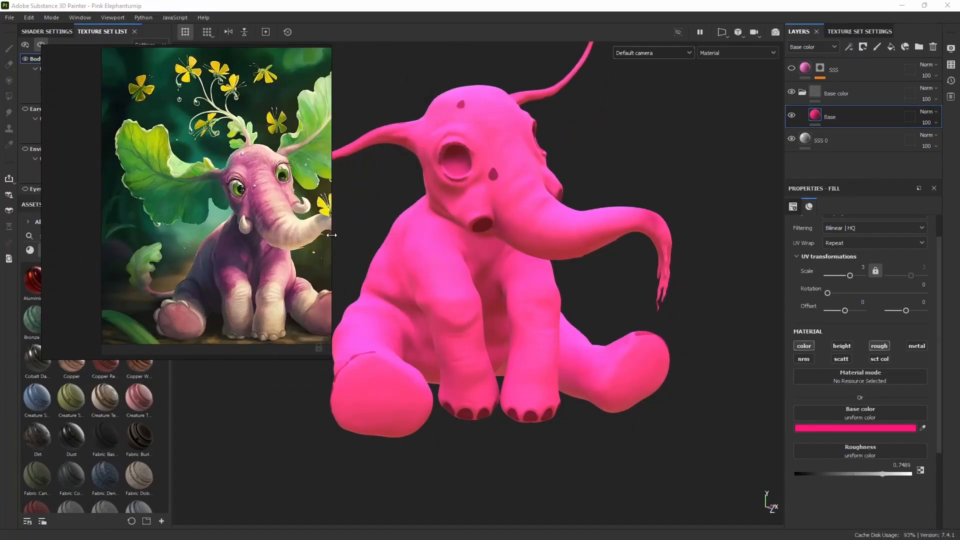
{"action": "scroll", "coordinate": [219, 210], "scroll_direction": "up", "scroll_amount": 3}
{"action": "middle_click_drag", "start_coordinate": [219, 209], "coordinate": [212, 216]}
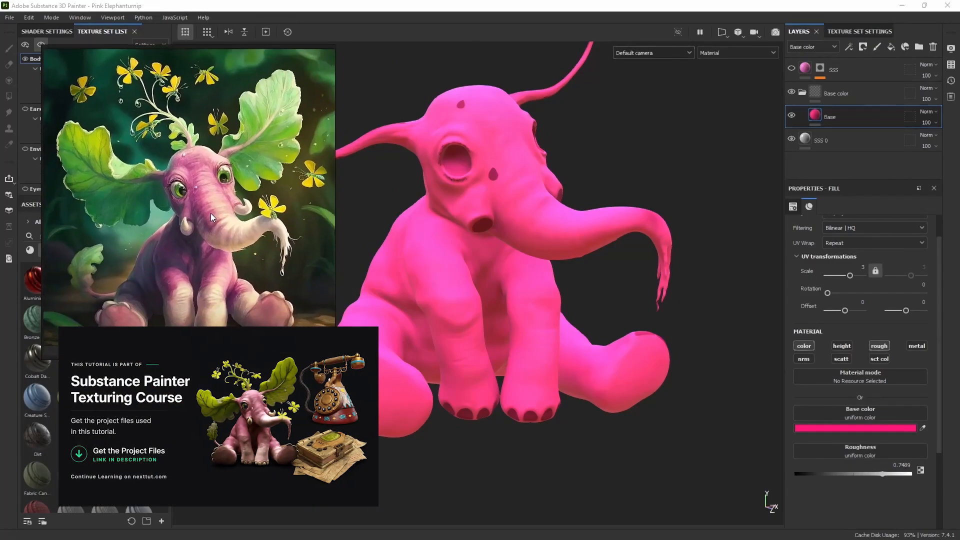
{"action": "left_click_drag", "start_coordinate": [331, 227], "coordinate": [242, 227]}
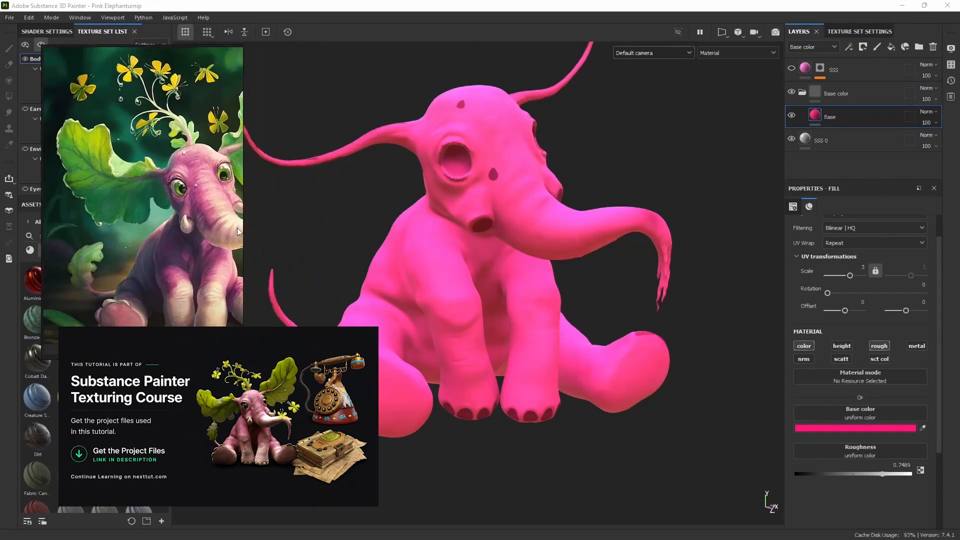
{"action": "scroll", "coordinate": [149, 203], "scroll_direction": "up", "scroll_amount": 5}
{"action": "scroll", "coordinate": [148, 211], "scroll_direction": "down", "scroll_amount": 2}
{"action": "right_click_drag", "start_coordinate": [168, 228], "coordinate": [145, 209]}
{"action": "scroll", "coordinate": [128, 245], "scroll_direction": "up", "scroll_amount": 3}
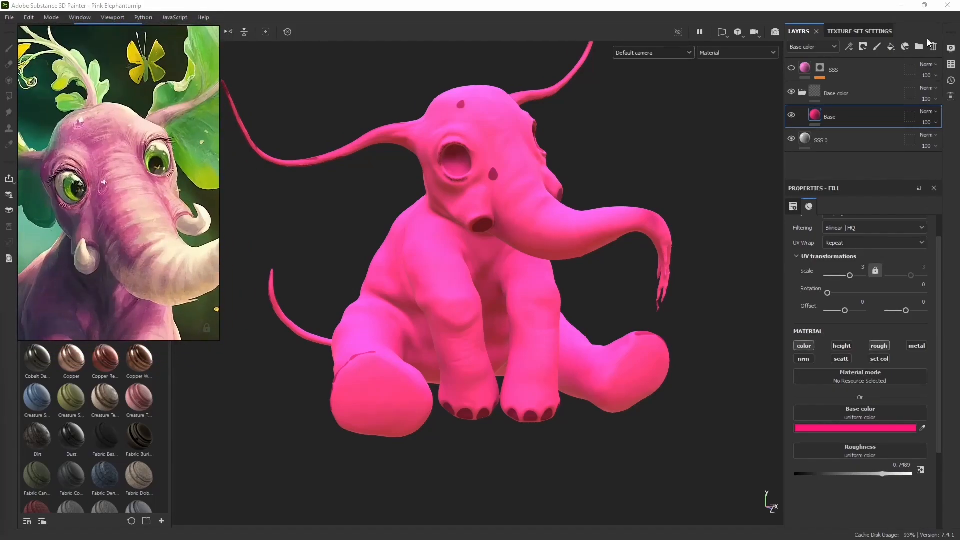
{"action": "middle_click_drag", "start_coordinate": [153, 207], "coordinate": [161, 160]}
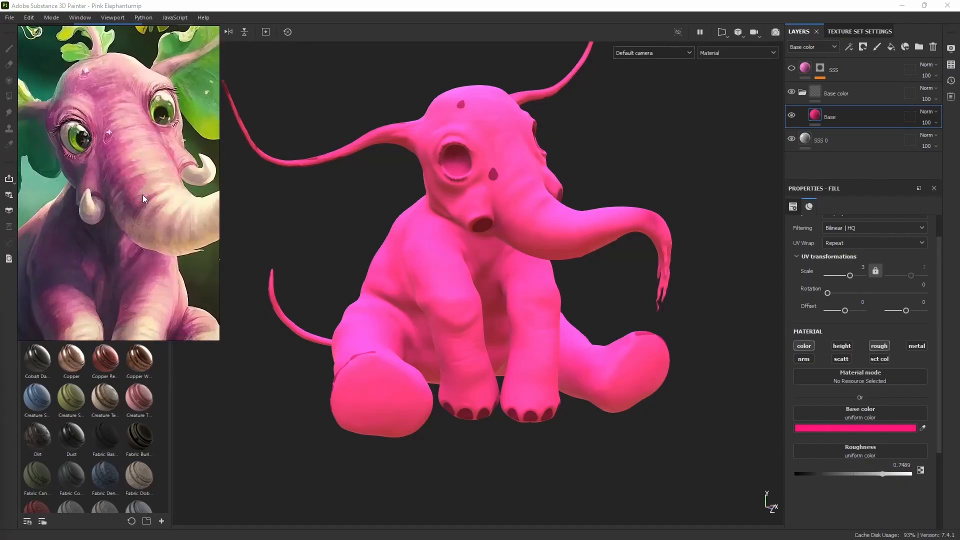
Set the Base layer's base color by sampling the dark pink of the elephant's body in the reference painting.
{"action": "left_click", "coordinate": [923, 429]}
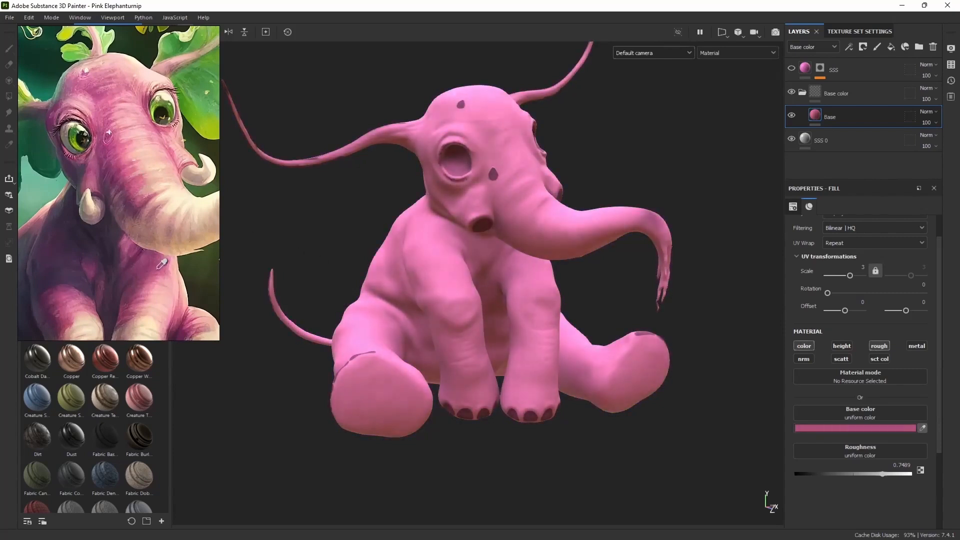
{"action": "left_click", "coordinate": [161, 262]}
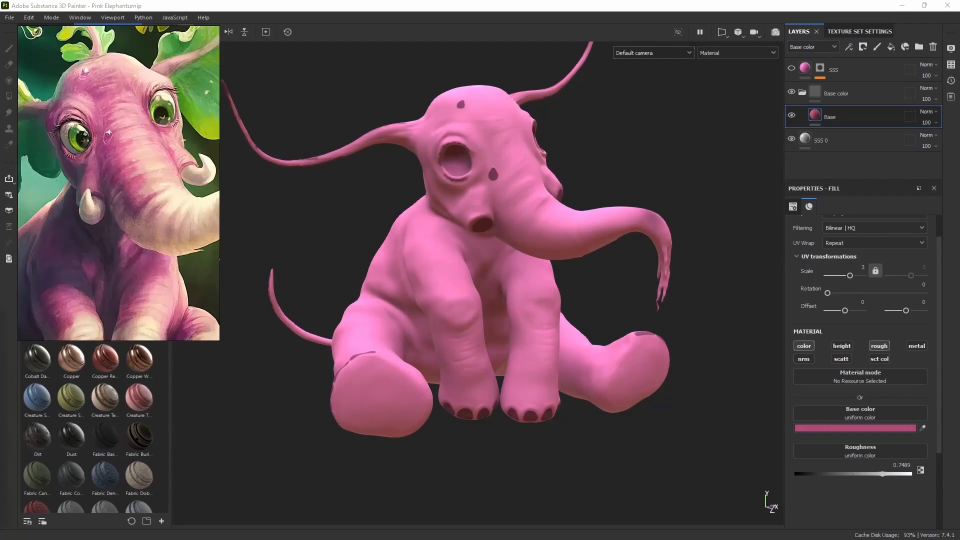
{"action": "scroll", "coordinate": [150, 266], "scroll_direction": "down", "scroll_amount": 2}
{"action": "scroll", "coordinate": [144, 277], "scroll_direction": "up", "scroll_amount": 4}
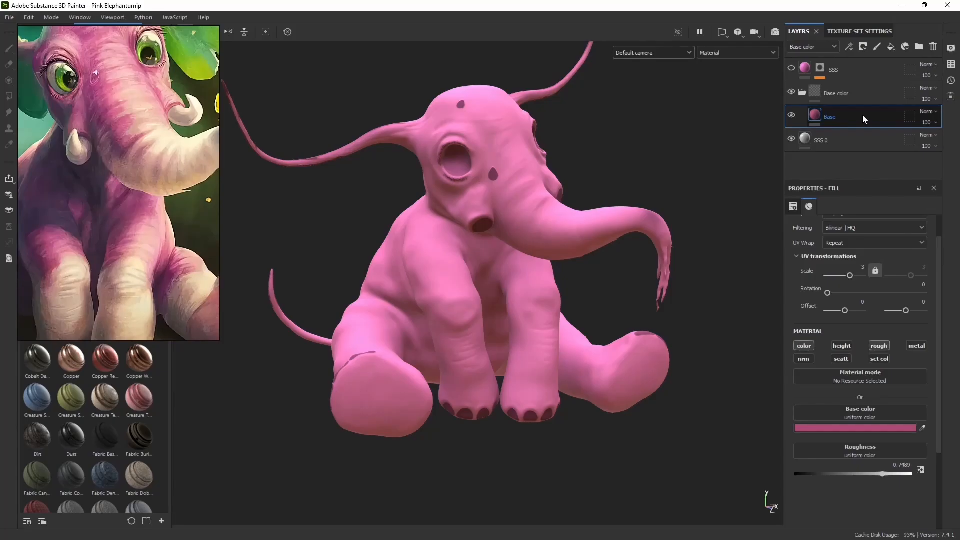
Duplicate the Base layer and rename the copy Color n2.
{"action": "key", "text": "ctrl+d"}
{"action": "double_click", "coordinate": [842, 118]}
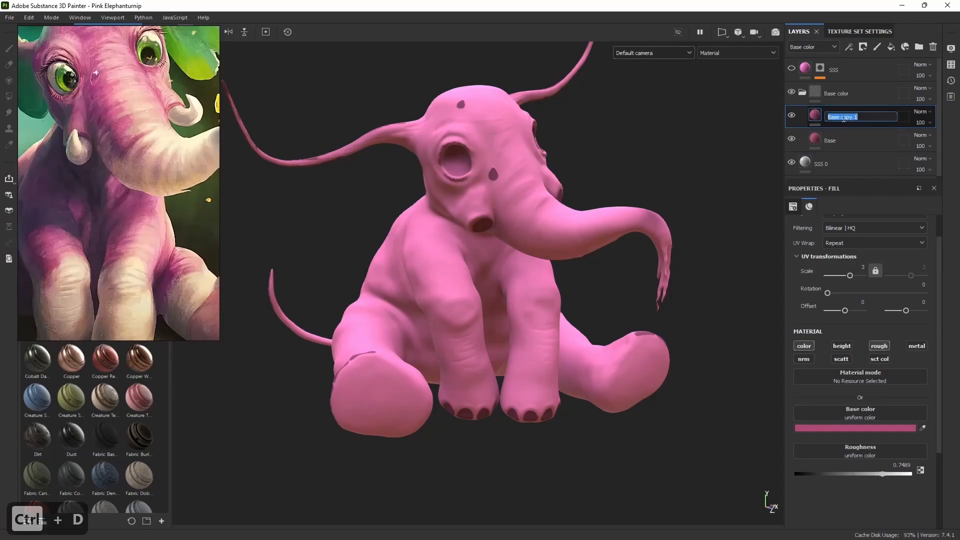
{"action": "type", "text": "Colo"}
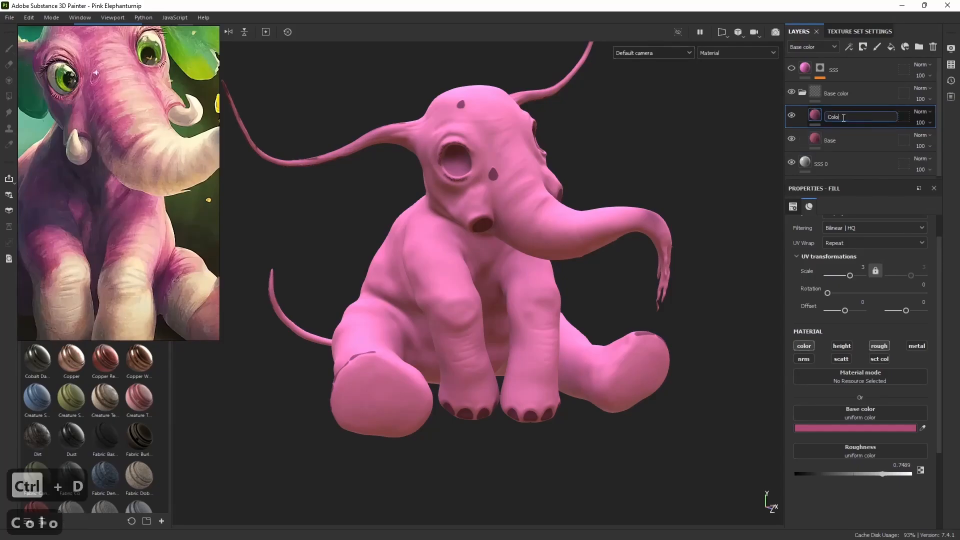
{"action": "type", "text": "r f2"}
{"action": "key", "text": "Return"}
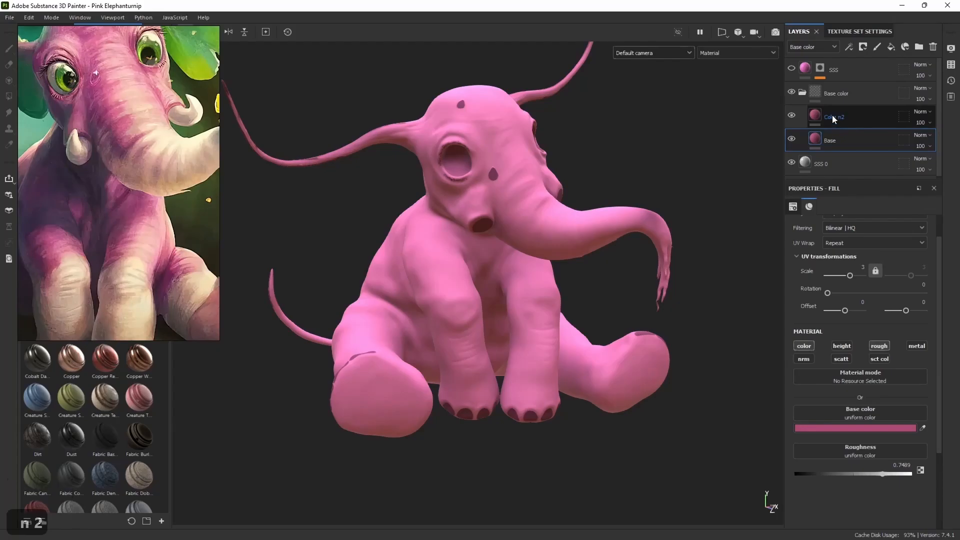
Turn off the roughness channel on the Color n2 layer and sample a pale cream base color from the reference painting.
{"action": "left_click", "coordinate": [859, 121]}
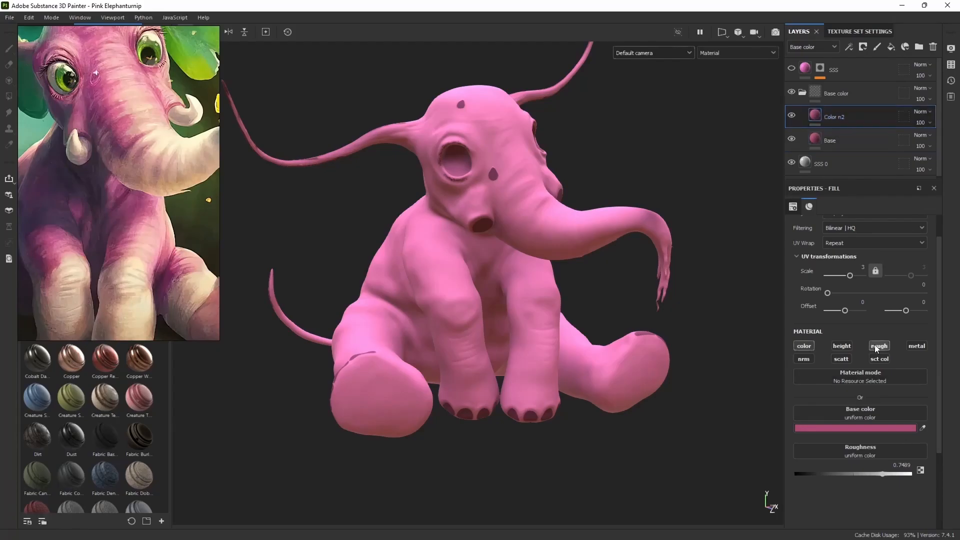
{"action": "left_click", "coordinate": [876, 347]}
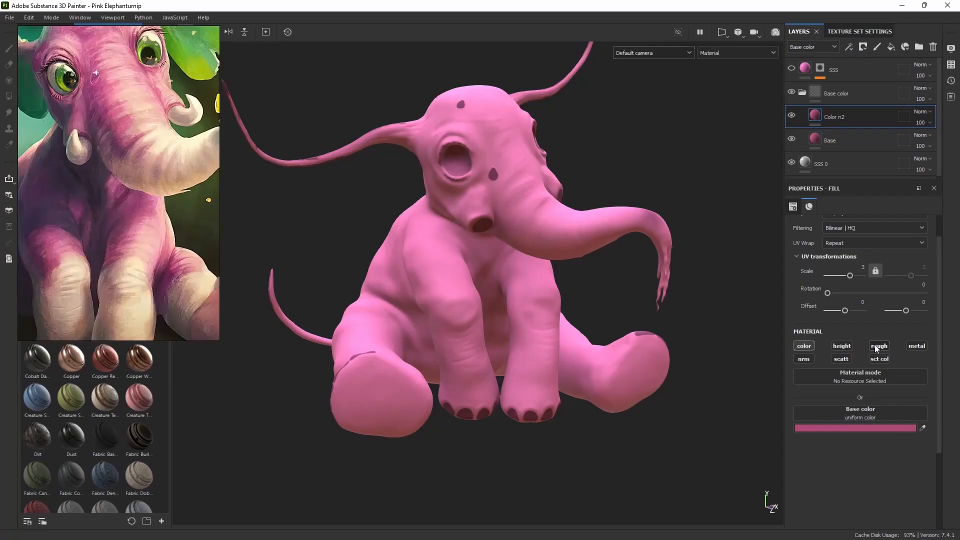
{"action": "left_click", "coordinate": [922, 428]}
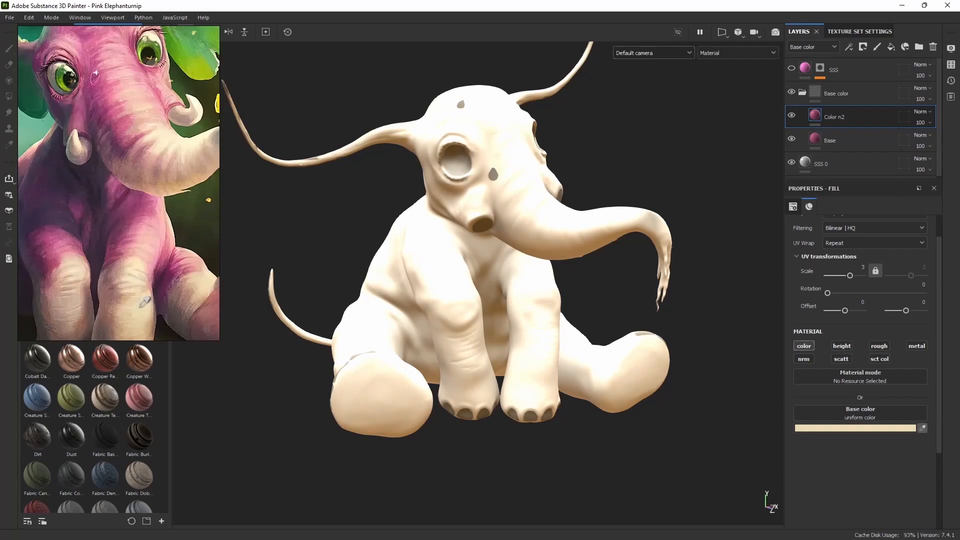
{"action": "left_click", "coordinate": [74, 270]}
{"action": "scroll", "coordinate": [550, 288], "scroll_direction": "down", "scroll_amount": 5}
{"action": "scroll", "coordinate": [537, 268], "scroll_direction": "up", "scroll_amount": 4}
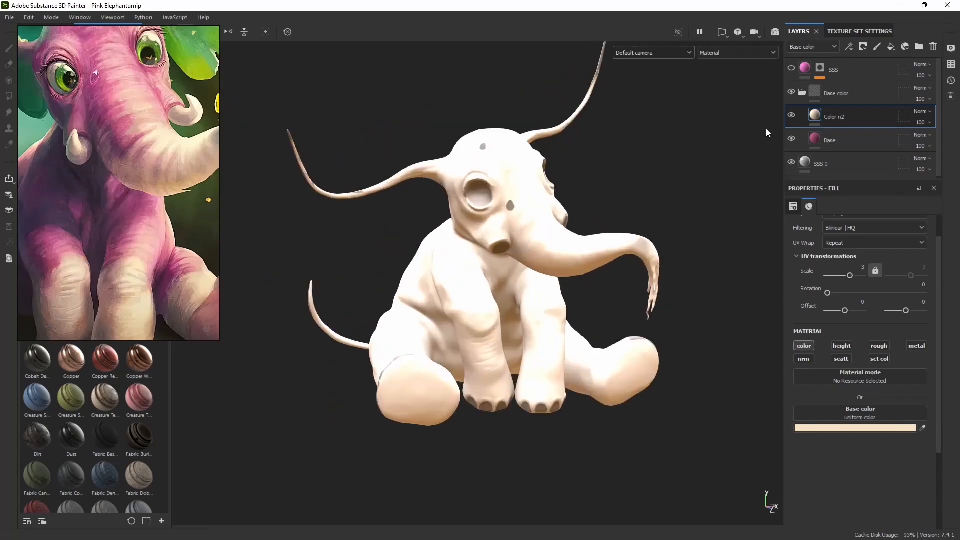
Set the SSS layer's base color to pale pink F5DDED and leave the layer hidden.
{"action": "left_click", "coordinate": [792, 69]}
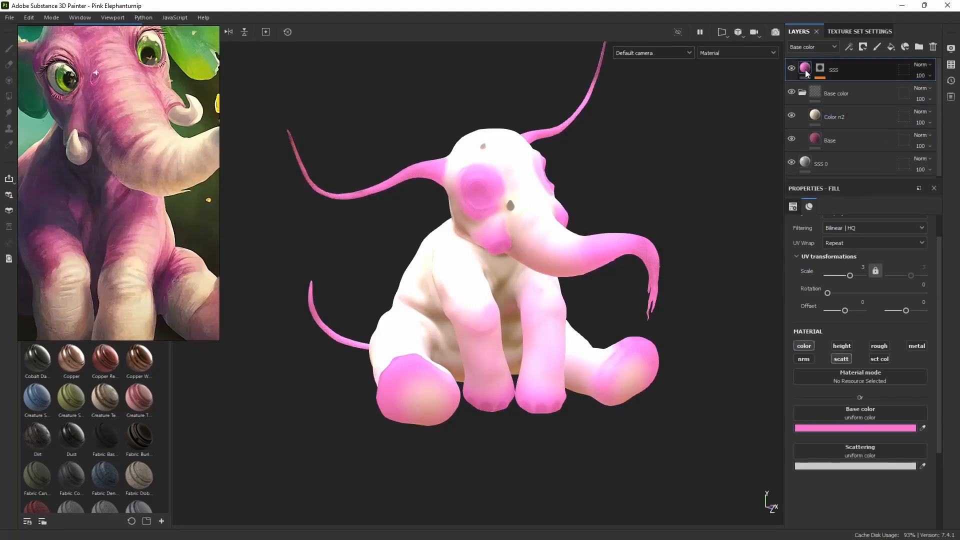
{"action": "left_click", "coordinate": [835, 429]}
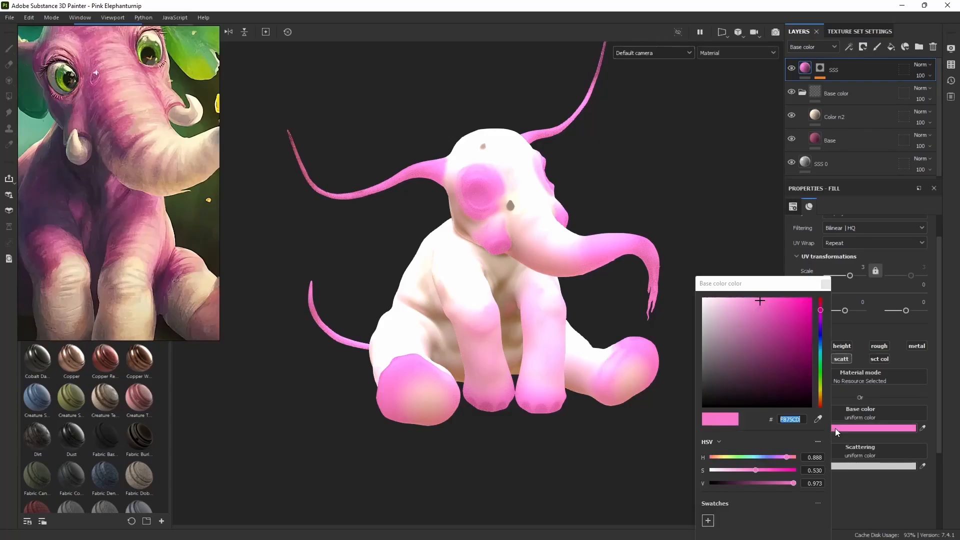
{"action": "left_click_drag", "start_coordinate": [747, 310], "coordinate": [714, 305]}
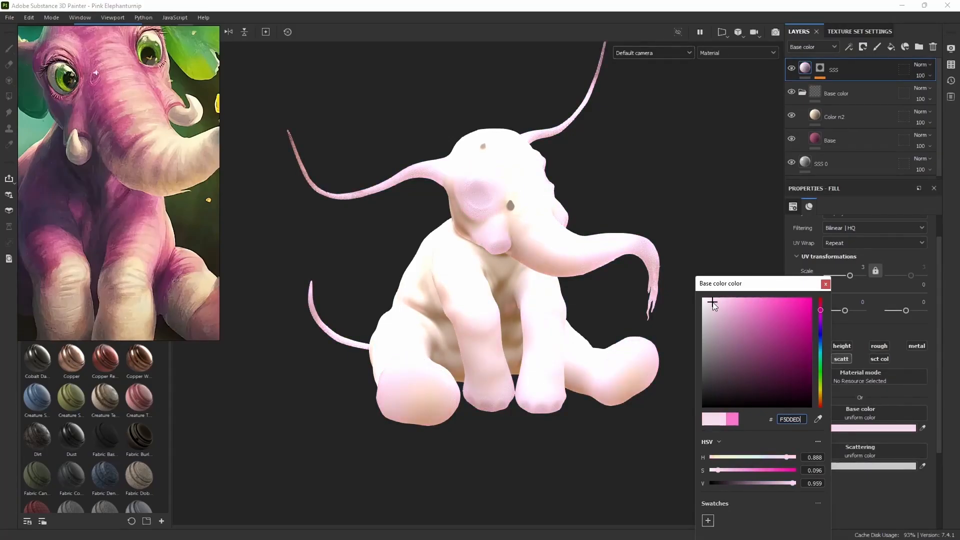
{"action": "left_click", "coordinate": [826, 284]}
{"action": "left_click", "coordinate": [791, 68]}
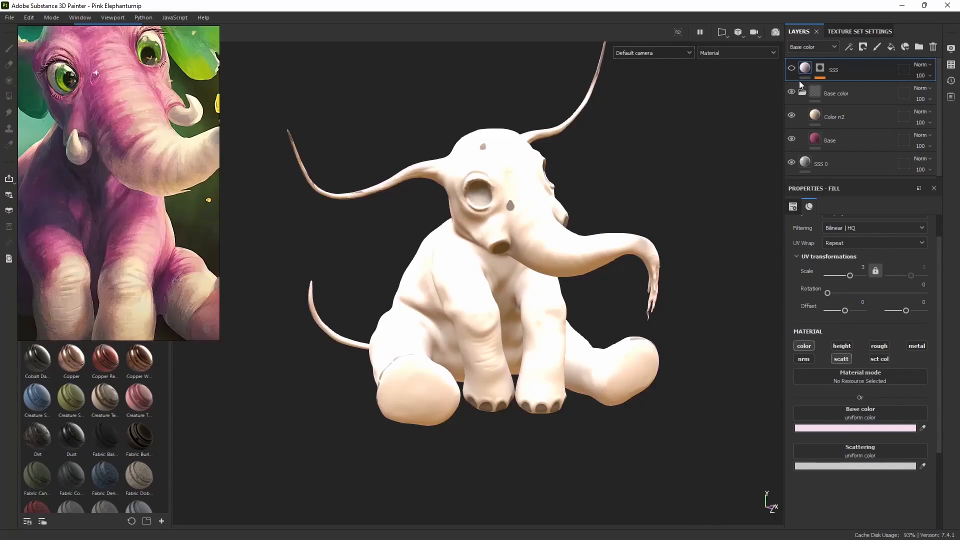
Copy the mask of the SSS layer.
{"action": "left_click", "coordinate": [846, 142]}
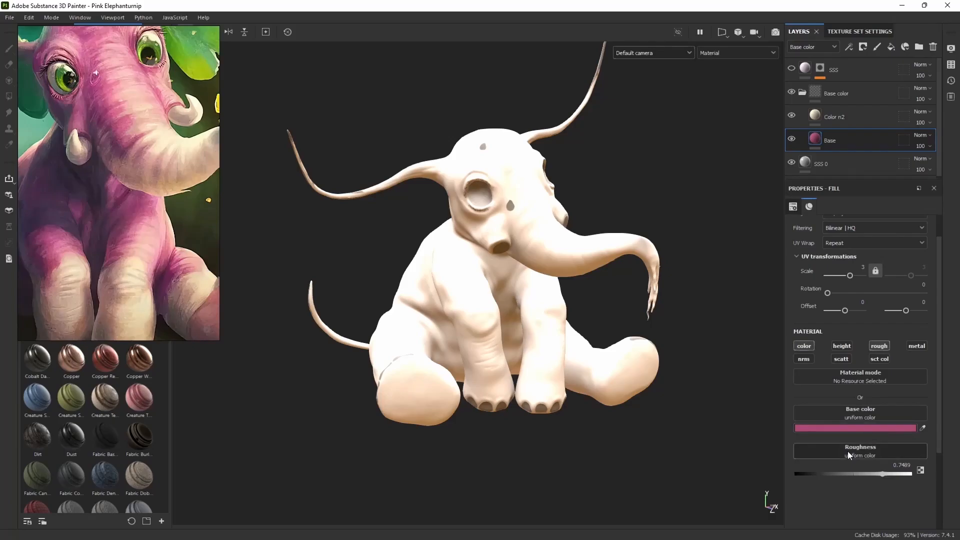
{"action": "left_click", "coordinate": [820, 67]}
{"action": "right_click", "coordinate": [820, 69]}
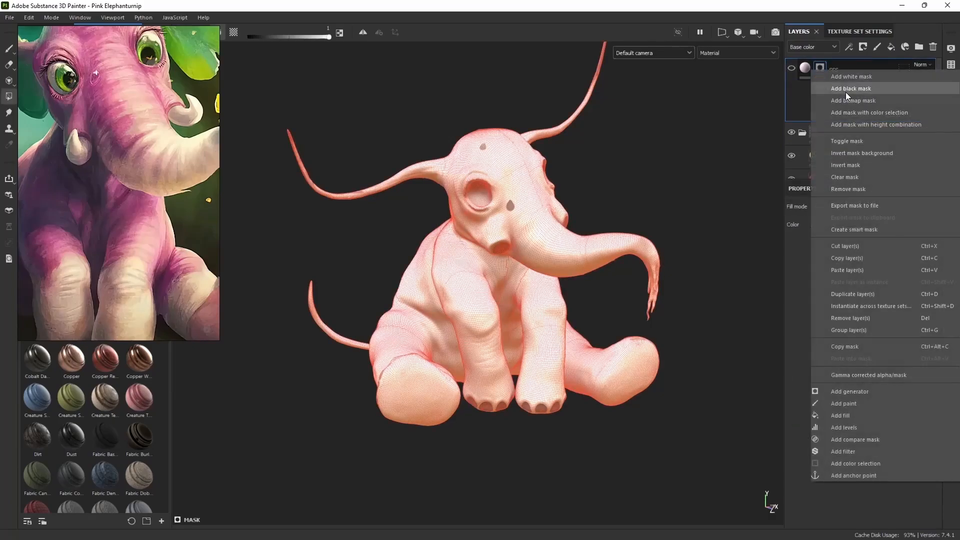
{"action": "left_click", "coordinate": [860, 347]}
{"action": "scroll", "coordinate": [862, 143], "scroll_direction": "down", "scroll_amount": 2}
Add a black mask to the Base layer.
{"action": "left_click", "coordinate": [882, 142]}
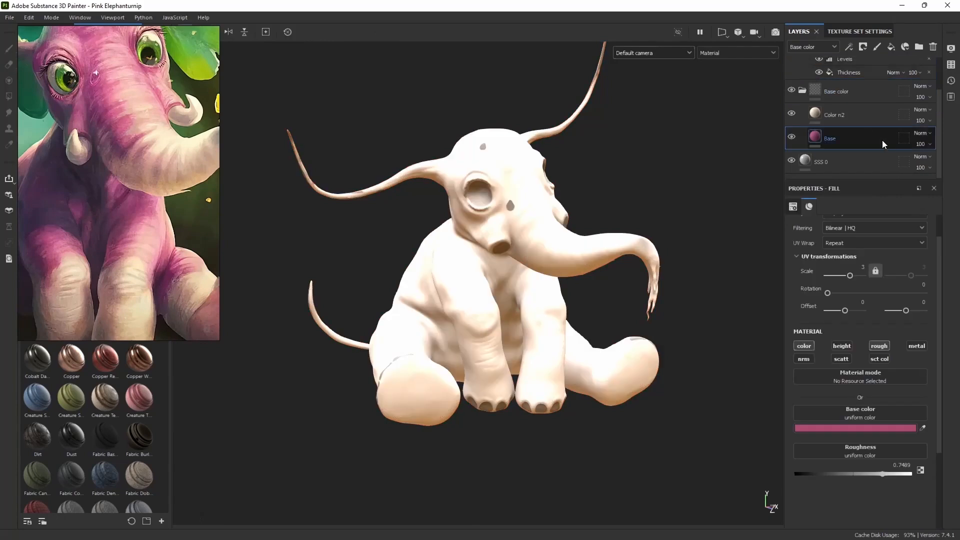
{"action": "left_click", "coordinate": [863, 46]}
{"action": "left_click", "coordinate": [877, 76]}
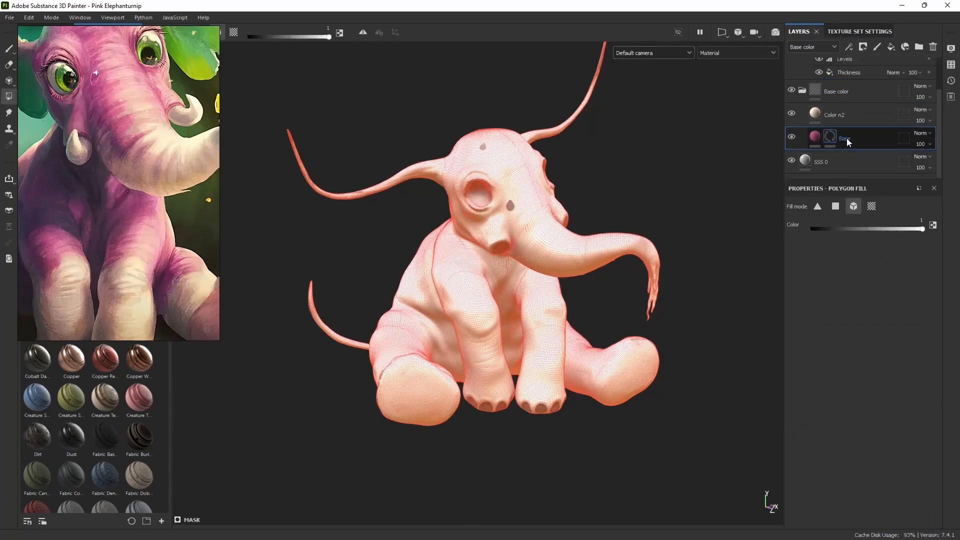
Paste the SSS mask into the Base layer's mask and enable scattering on that layer with the gray A1A1A1.
{"action": "right_click", "coordinate": [831, 136]}
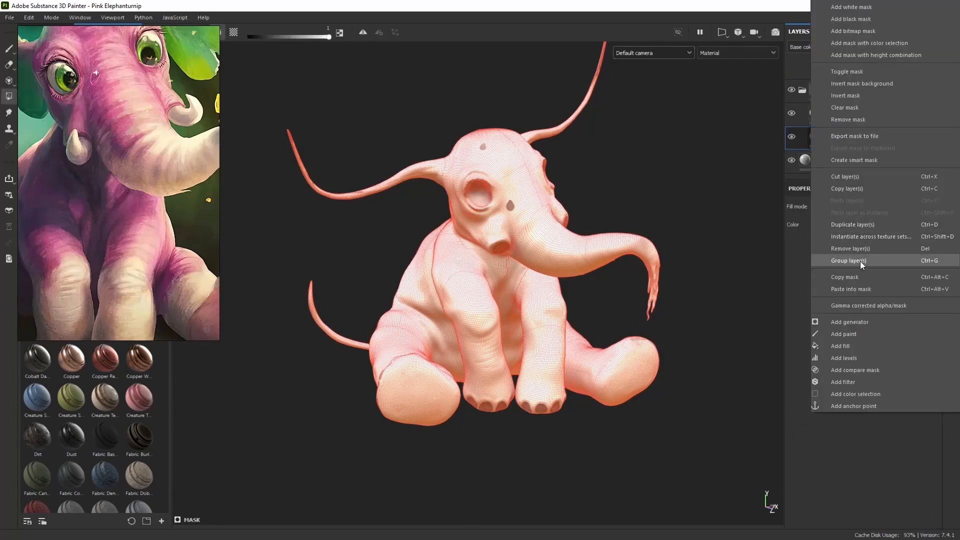
{"action": "left_click", "coordinate": [851, 288]}
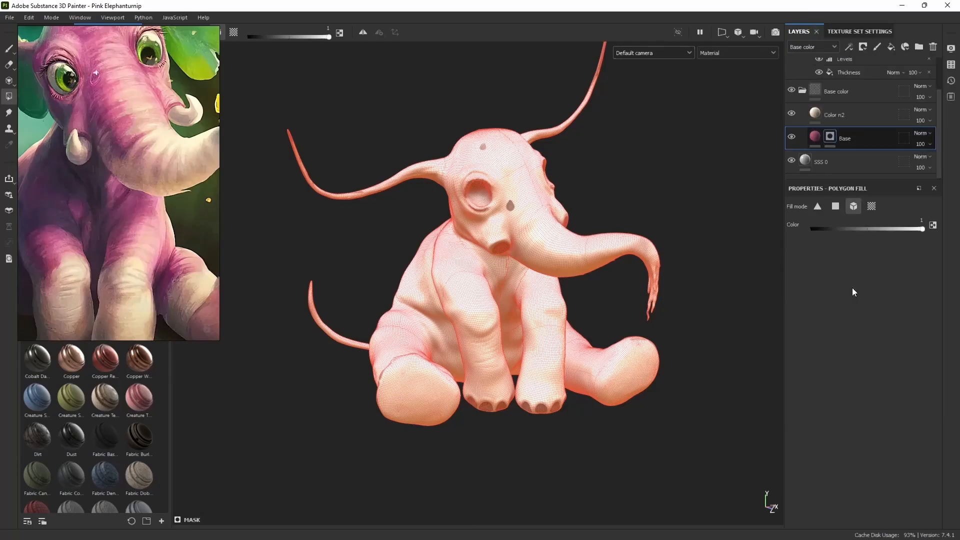
{"action": "left_click", "coordinate": [841, 359]}
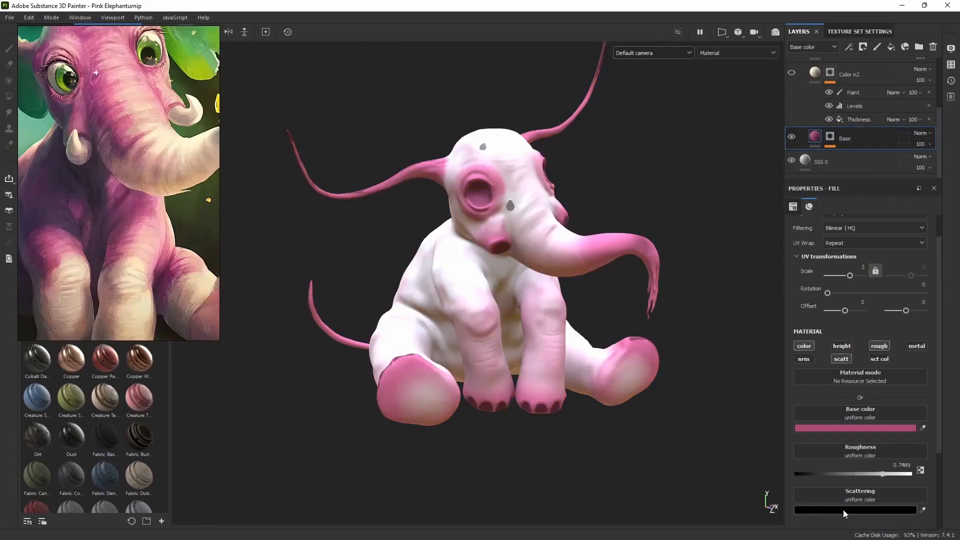
{"action": "left_click", "coordinate": [843, 510]}
{"action": "left_click_drag", "start_coordinate": [713, 388], "coordinate": [706, 340]}
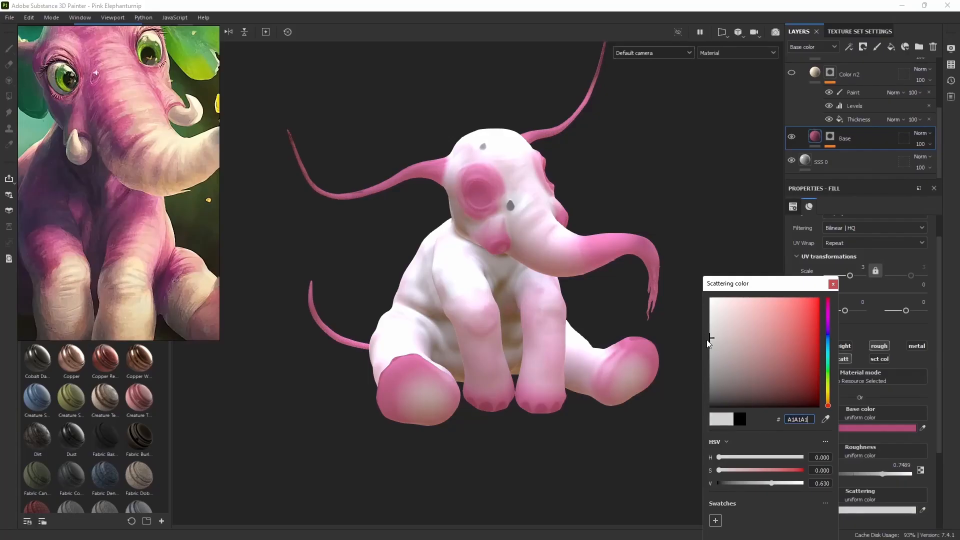
{"action": "left_click", "coordinate": [833, 283]}
{"action": "left_click", "coordinate": [792, 73]}
{"action": "left_click", "coordinate": [792, 73]}
Remove the masks from the Base and Color n2 layers and make Color n2 visible.
{"action": "left_click", "coordinate": [830, 135]}
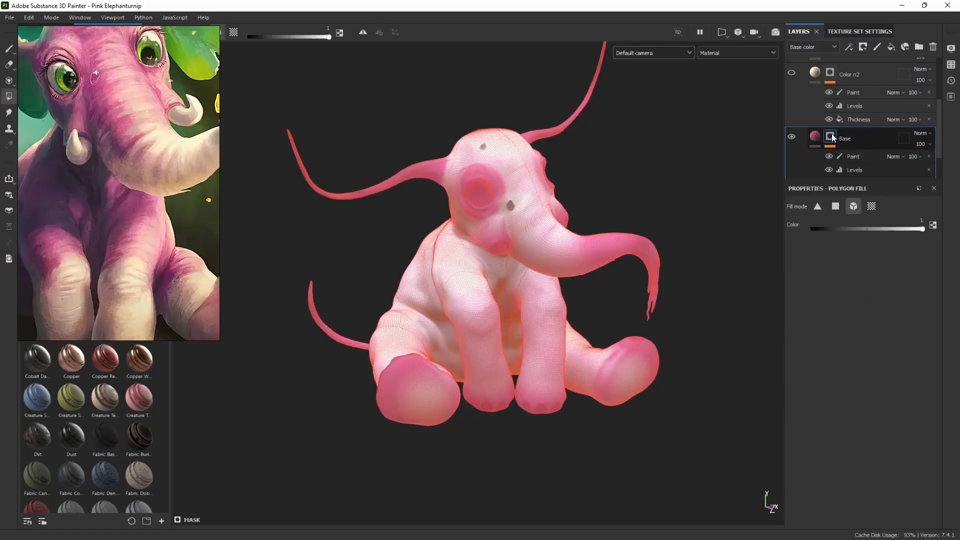
{"action": "right_click", "coordinate": [832, 133]}
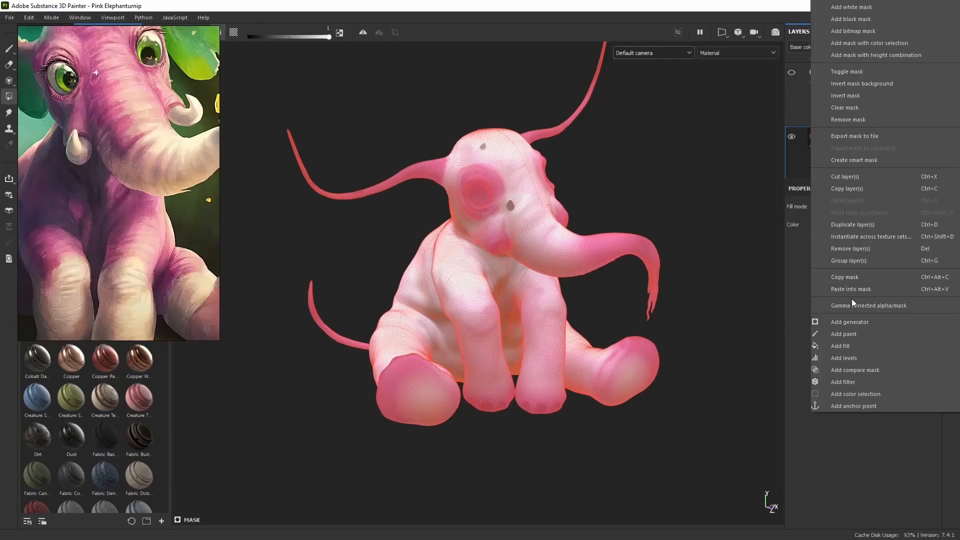
{"action": "left_click", "coordinate": [854, 120]}
{"action": "left_click", "coordinate": [830, 73]}
{"action": "right_click", "coordinate": [830, 72]}
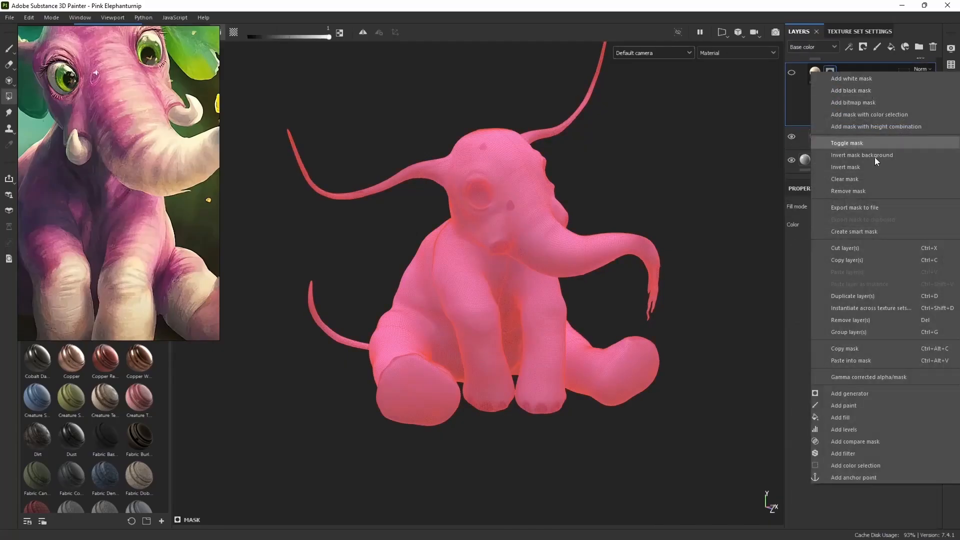
{"action": "left_click", "coordinate": [851, 191]}
{"action": "left_click", "coordinate": [790, 114]}
Turn off the scattering channel on the Base layer.
{"action": "left_click", "coordinate": [849, 93]}
{"action": "scroll", "coordinate": [862, 122], "scroll_direction": "up", "scroll_amount": 2}
{"action": "scroll", "coordinate": [862, 121], "scroll_direction": "down", "scroll_amount": 2}
{"action": "left_click", "coordinate": [851, 139]}
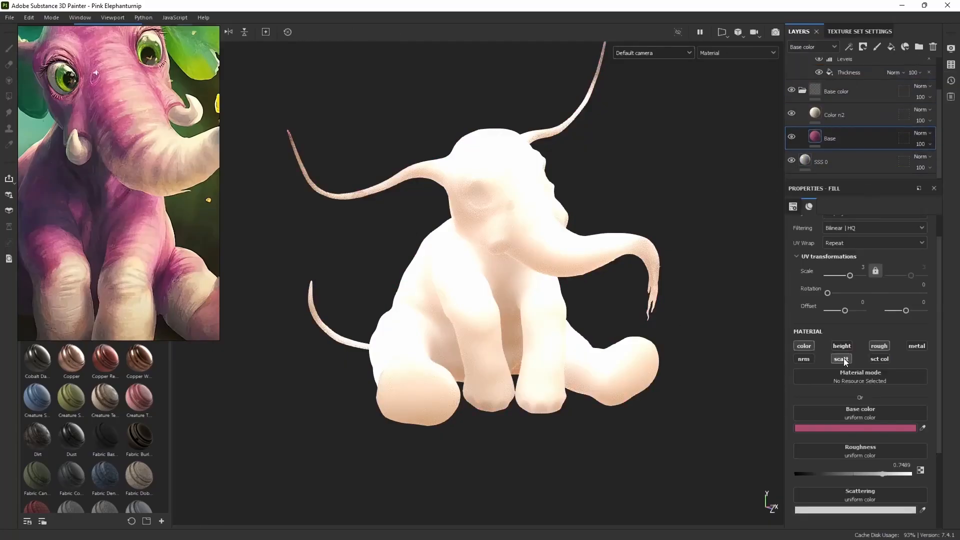
{"action": "left_click", "coordinate": [842, 359]}
Make the SSS layer visible and set its base color to a slightly more saturated light pink.
{"action": "scroll", "coordinate": [830, 159], "scroll_direction": "up", "scroll_amount": 2}
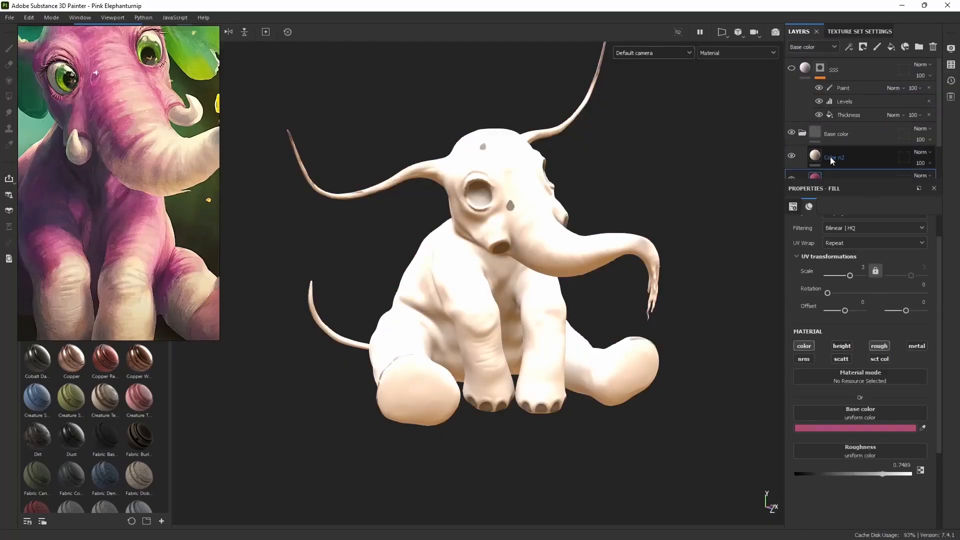
{"action": "left_click", "coordinate": [865, 64]}
{"action": "key", "text": "4"}
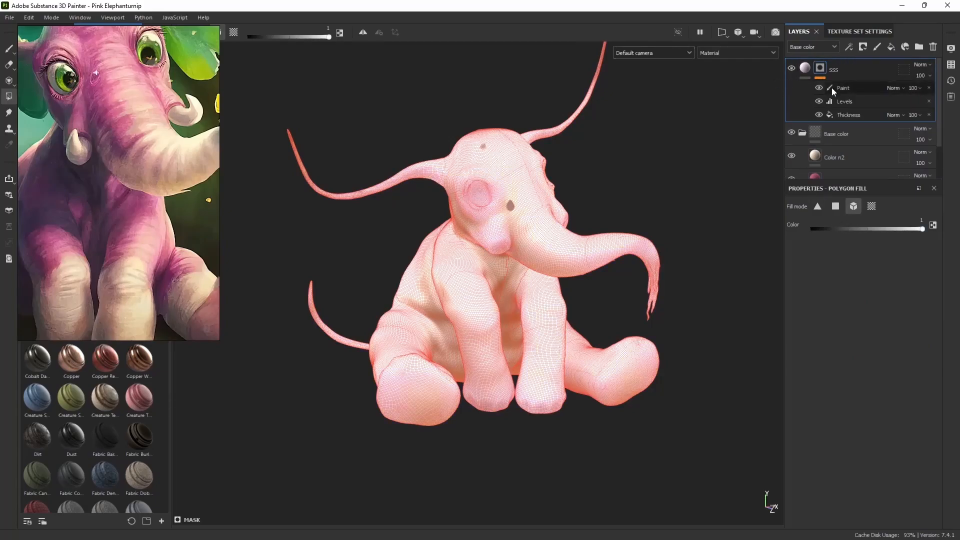
{"action": "left_click", "coordinate": [805, 68]}
{"action": "left_click", "coordinate": [826, 429]}
{"action": "left_click", "coordinate": [754, 312]}
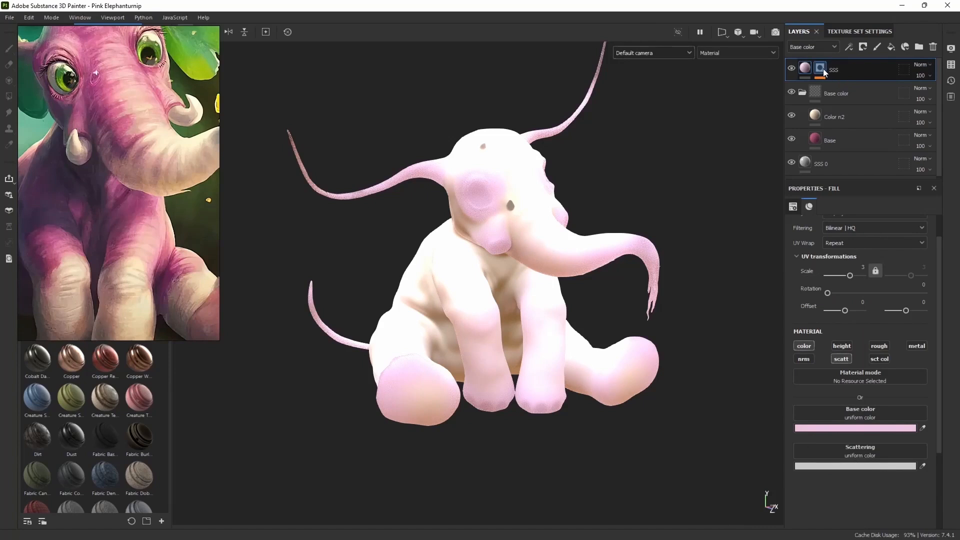
Uncover and enlarge the shader settings and examine the Scatter color options of the subsurface scattering parameters.
{"action": "left_click_drag", "start_coordinate": [32, 212], "coordinate": [218, 245]}
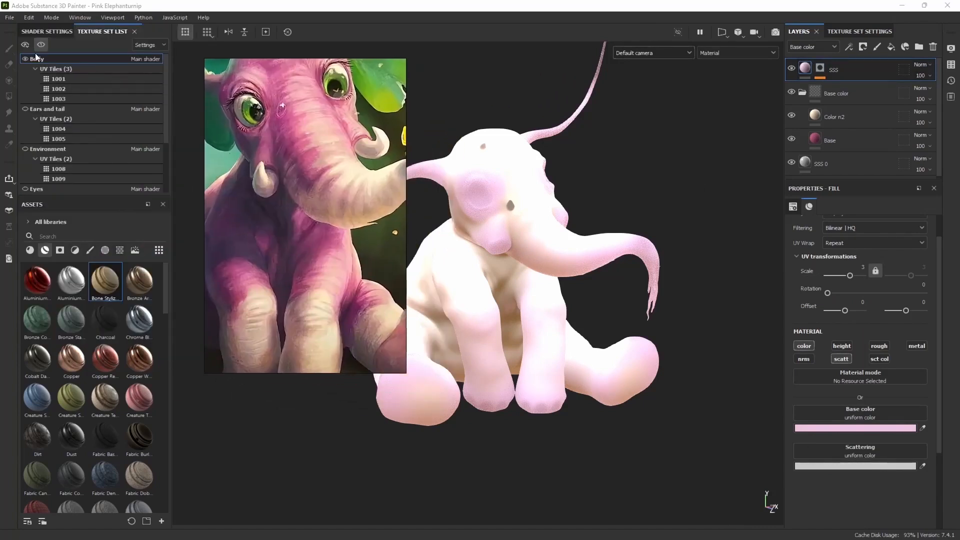
{"action": "left_click", "coordinate": [47, 31]}
{"action": "left_click_drag", "start_coordinate": [90, 196], "coordinate": [89, 376]}
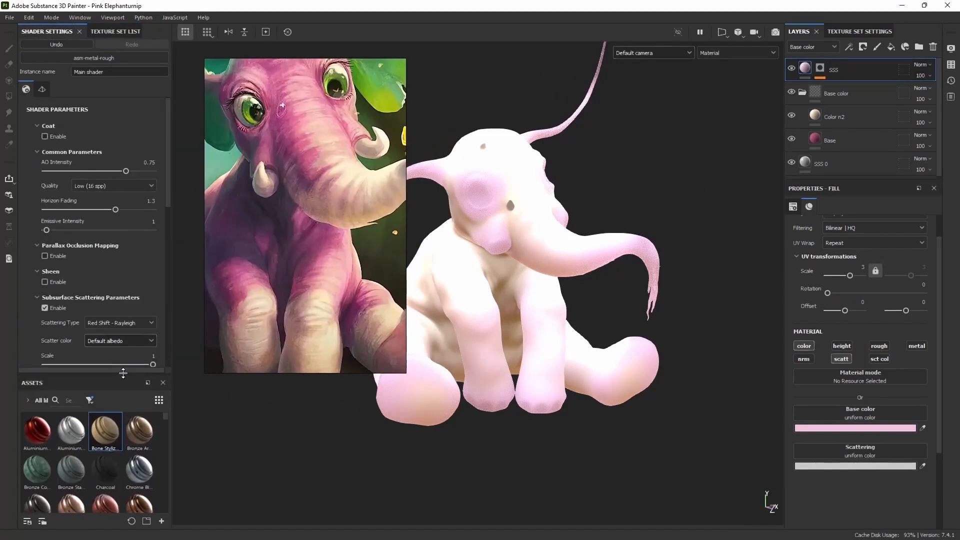
{"action": "scroll", "coordinate": [88, 277], "scroll_direction": "down", "scroll_amount": 1}
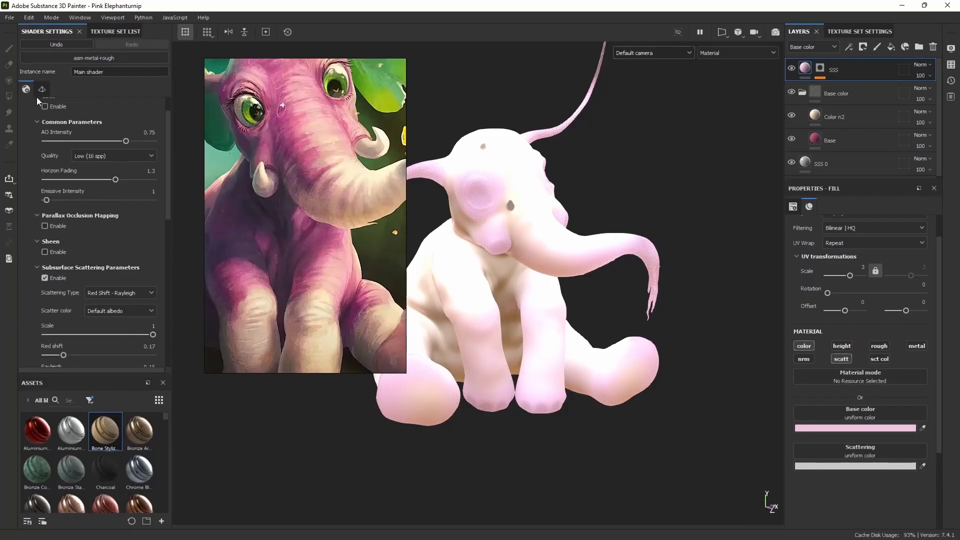
{"action": "scroll", "coordinate": [50, 300], "scroll_direction": "down", "scroll_amount": 2}
{"action": "left_click", "coordinate": [114, 251]}
{"action": "left_click", "coordinate": [135, 264]}
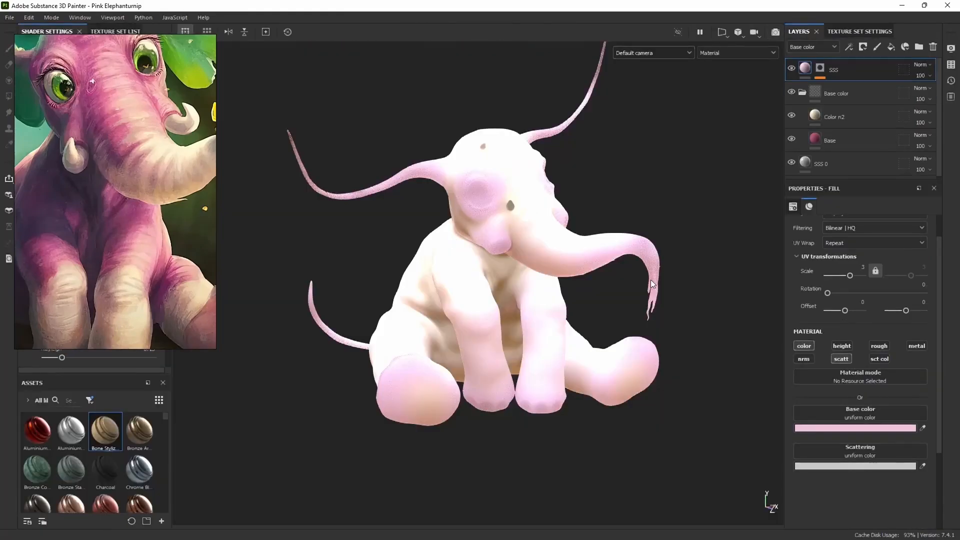
Try inverting the Levels effect on the SSS layer's mask and restore it.
{"action": "left_click", "coordinate": [820, 75]}
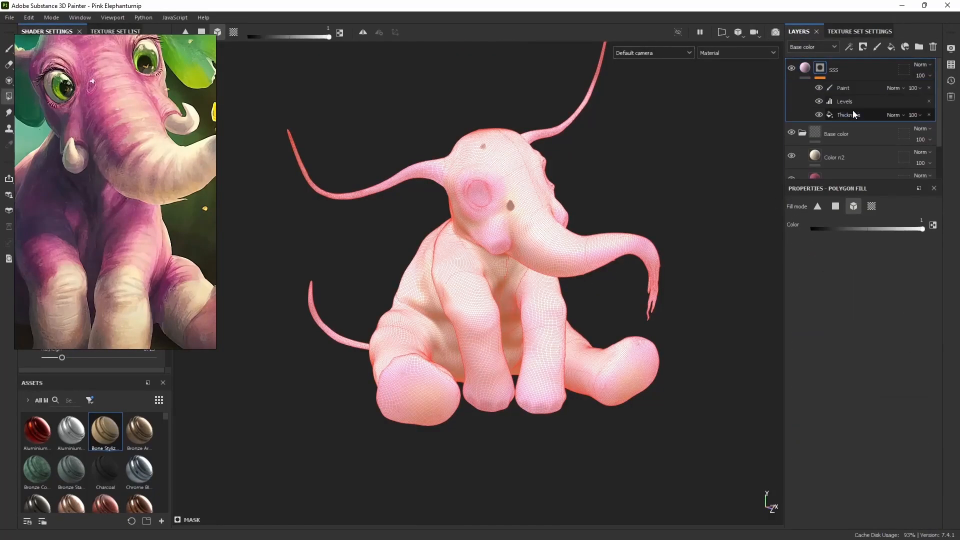
{"action": "left_click", "coordinate": [853, 103]}
{"action": "left_click", "coordinate": [895, 294]}
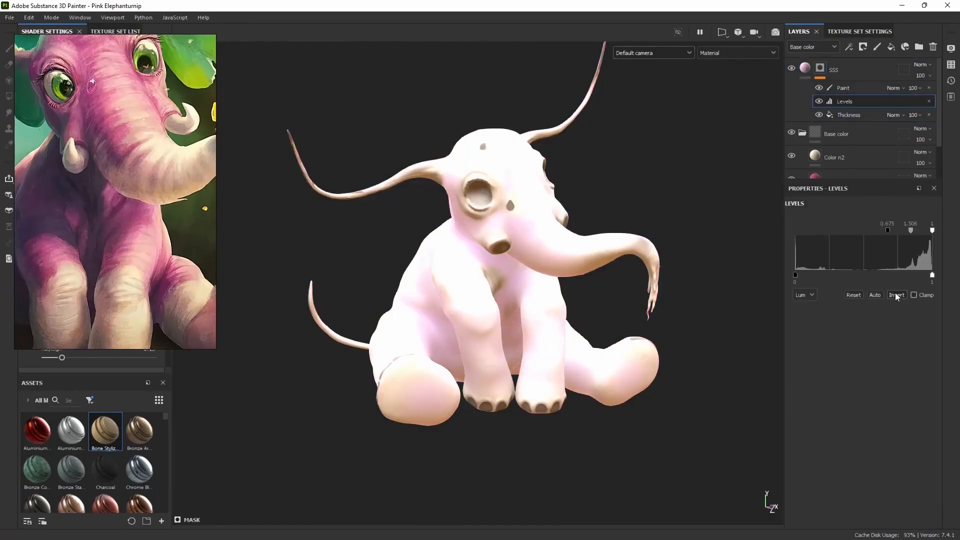
{"action": "left_click", "coordinate": [896, 294]}
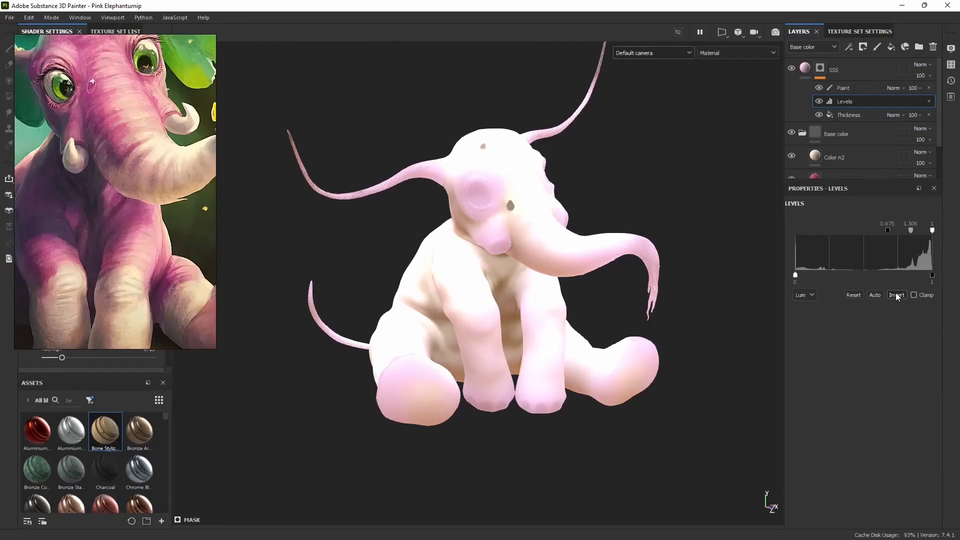
Compare the model with the SSS layer off and on, and hide the Color n2 layer.
{"action": "left_click", "coordinate": [804, 70]}
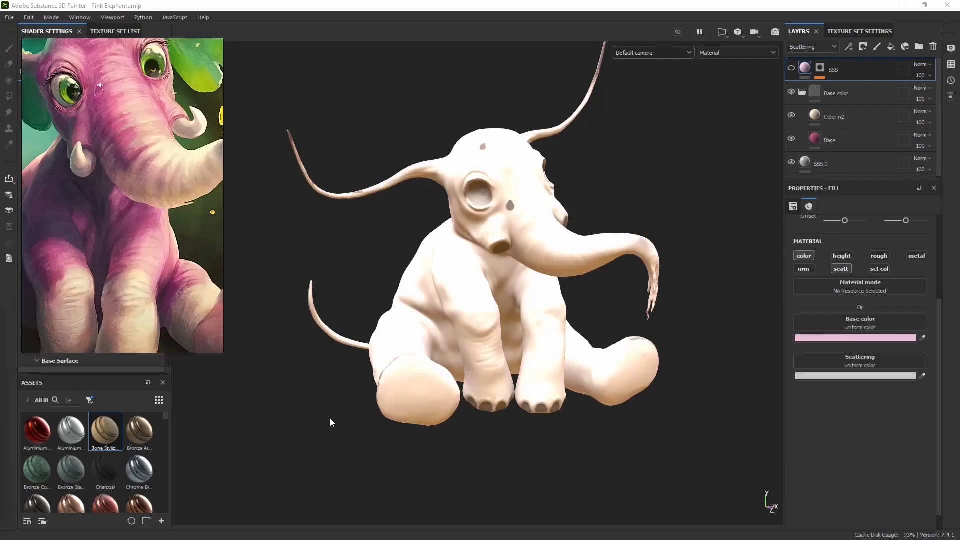
{"action": "left_click", "coordinate": [791, 68]}
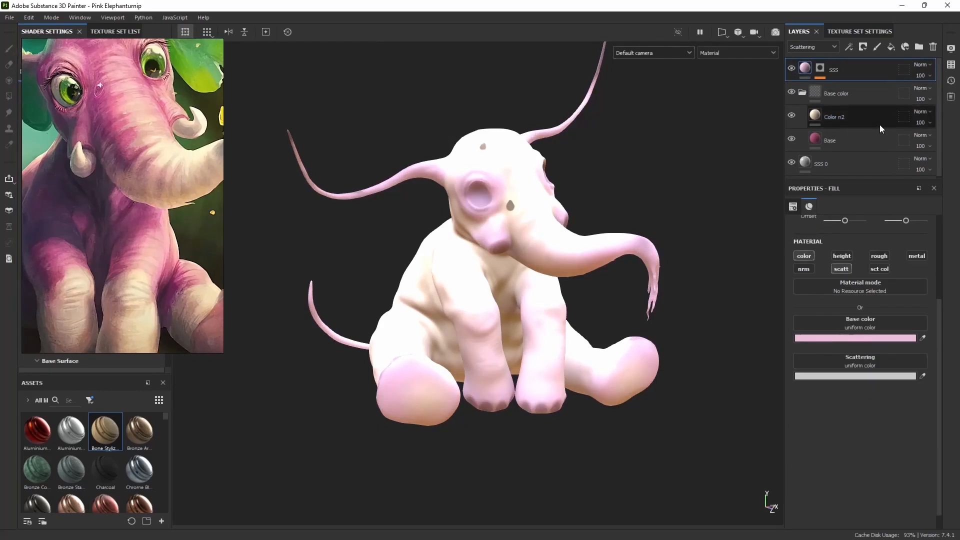
{"action": "left_click", "coordinate": [792, 115]}
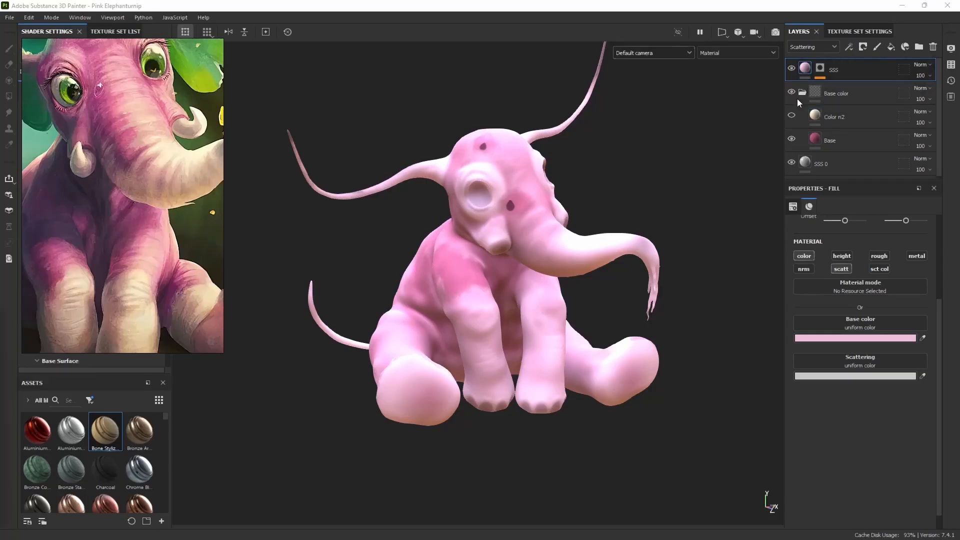
{"action": "left_click", "coordinate": [833, 123]}
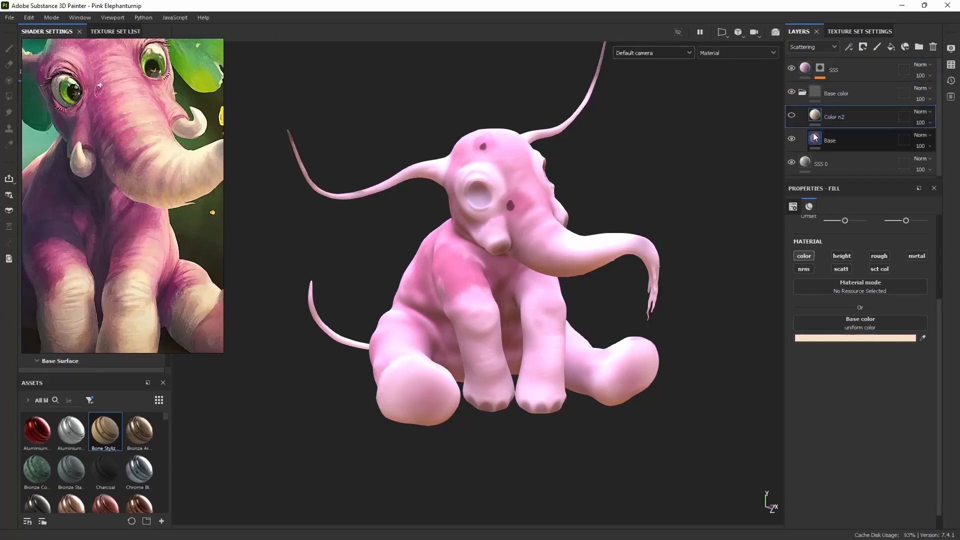
{"action": "left_click", "coordinate": [854, 140]}
Sample the SSS layer's base color from the elephant's pink body in the reference painting, ending at ED9FAC.
{"action": "left_click", "coordinate": [809, 72]}
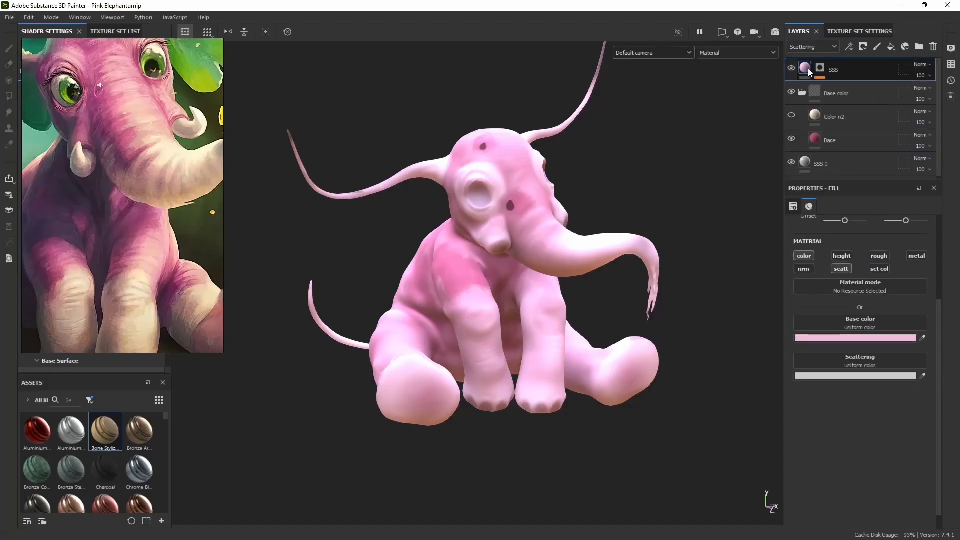
{"action": "left_click", "coordinate": [846, 339]}
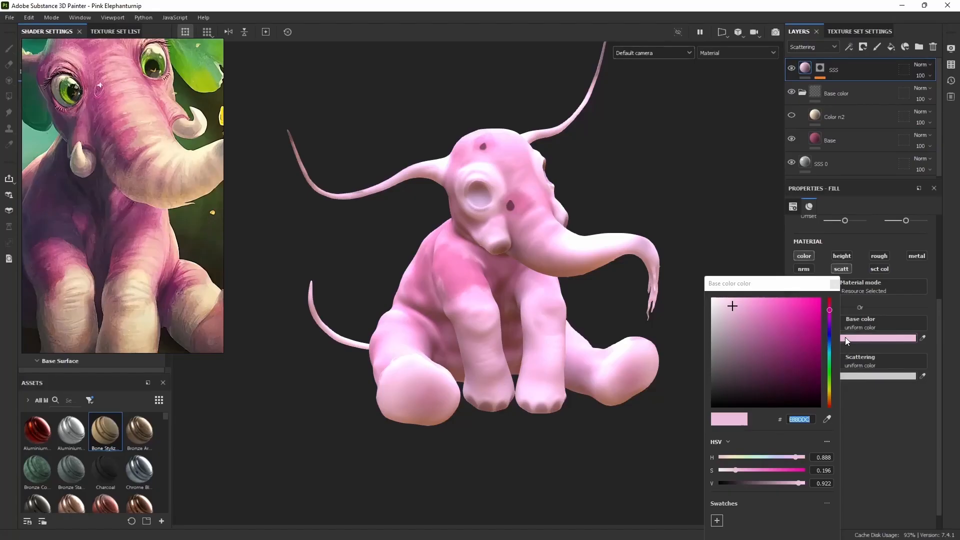
{"action": "left_click", "coordinate": [825, 418]}
{"action": "left_click", "coordinate": [157, 236]}
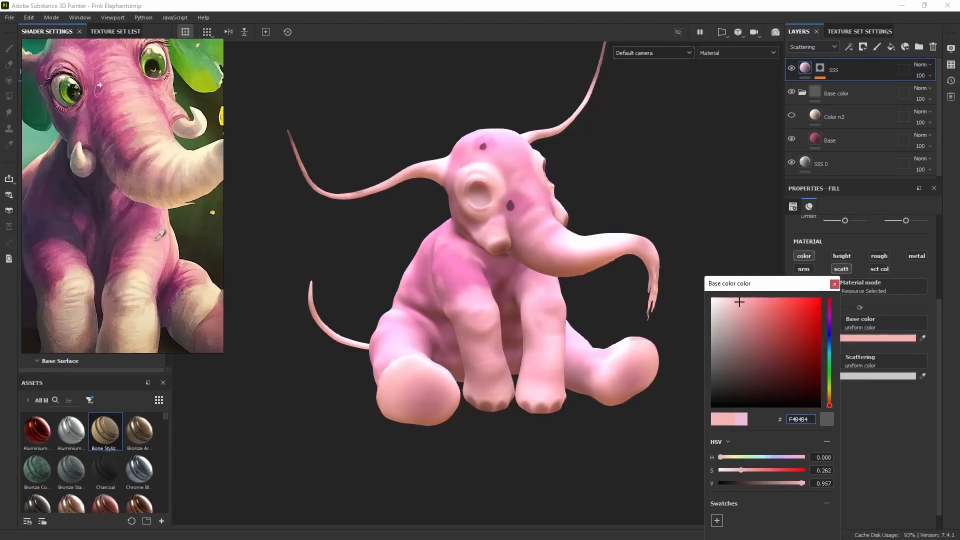
{"action": "left_click", "coordinate": [150, 233]}
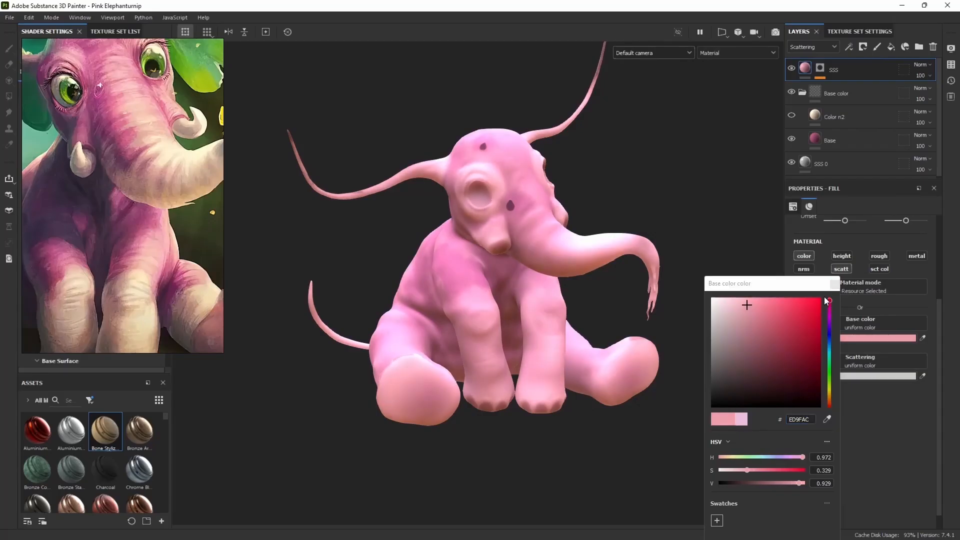
{"action": "left_click", "coordinate": [834, 284]}
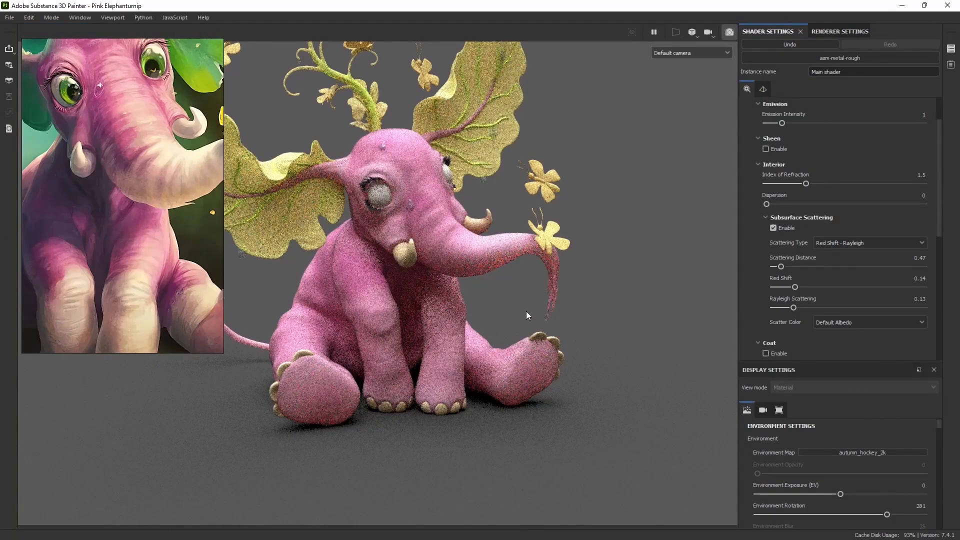
Compare the rendered elephant with the whole reference painting and return to the painting mode.
{"action": "scroll", "coordinate": [114, 223], "scroll_direction": "down", "scroll_amount": 5}
{"action": "scroll", "coordinate": [118, 209], "scroll_direction": "up", "scroll_amount": 3}
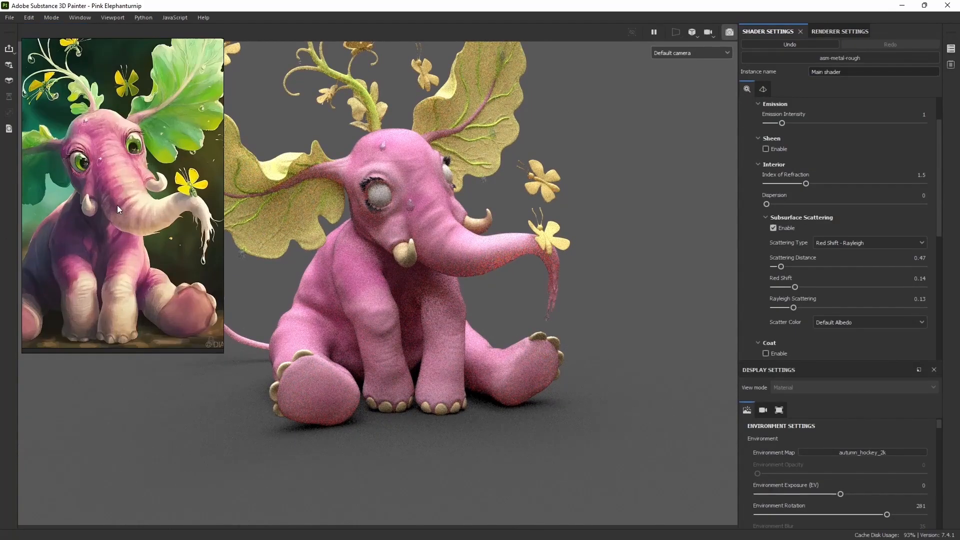
{"action": "left_click", "coordinate": [729, 32]}
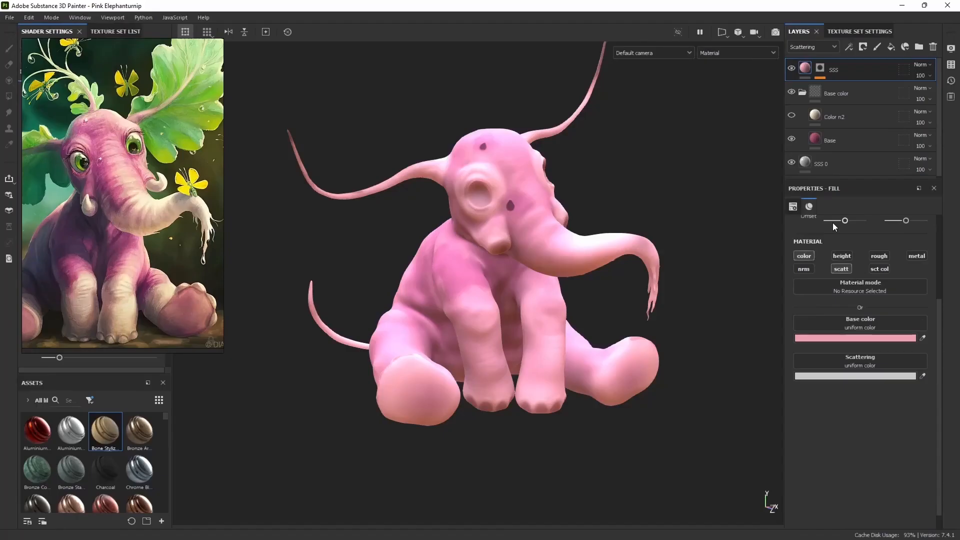
Set the Base layer's base color to the deeper magenta pink AD386A.
{"action": "left_click", "coordinate": [854, 339]}
{"action": "left_click_drag", "start_coordinate": [782, 333], "coordinate": [787, 331]}
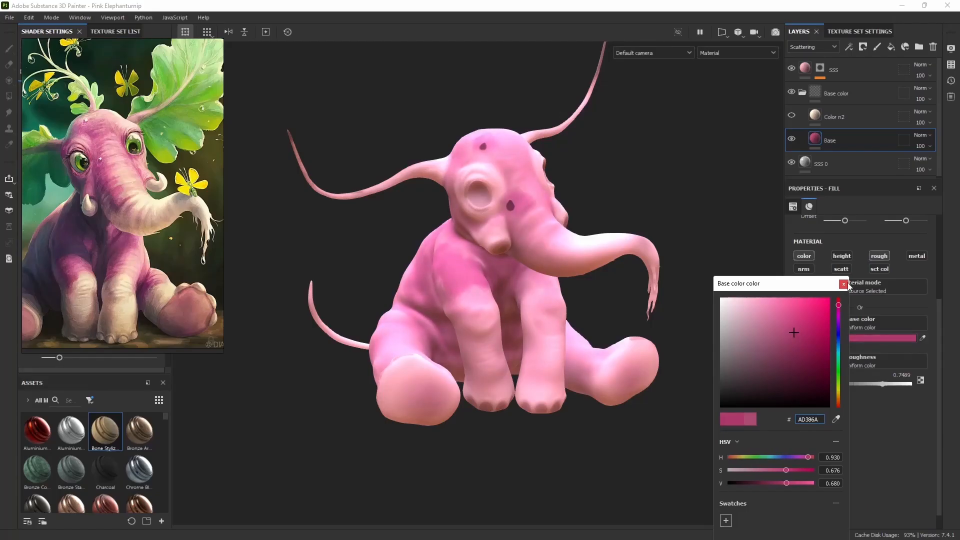
{"action": "left_click", "coordinate": [843, 284]}
Lower the SSS layer's scattering value to the gray 7A7A7A.
{"action": "left_click", "coordinate": [825, 72]}
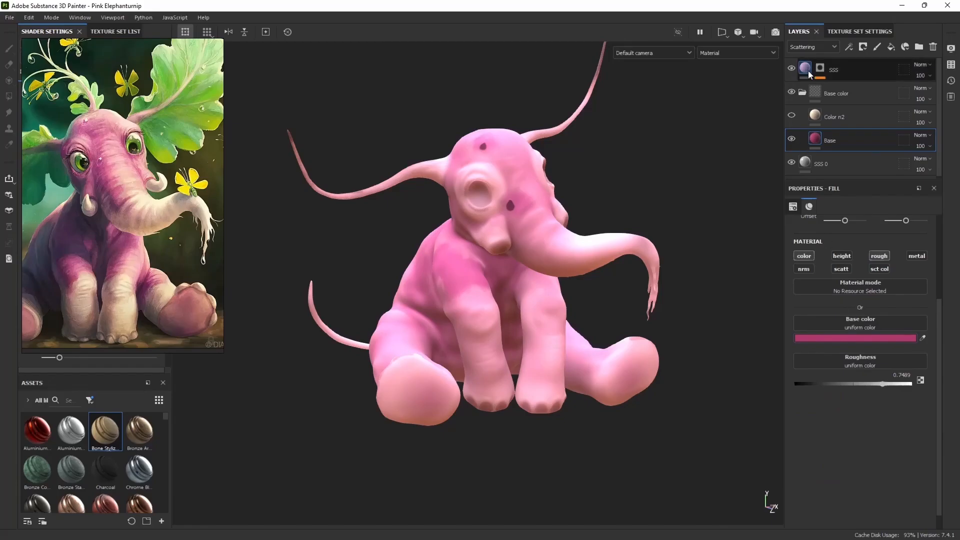
{"action": "left_click", "coordinate": [872, 379]}
{"action": "mouse_move", "coordinate": [741, 346]}
{"action": "left_mouse_down"}
{"action": "mouse_move", "coordinate": [746, 395]}
{"action": "mouse_move", "coordinate": [805, 394]}
{"action": "mouse_move", "coordinate": [739, 353]}
{"action": "mouse_move", "coordinate": [738, 362]}
{"action": "left_mouse_up"}
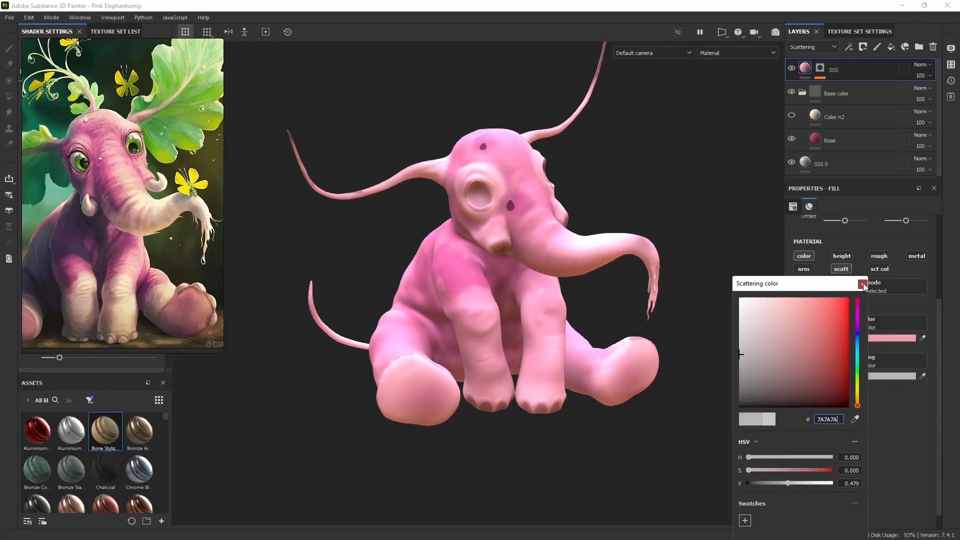
{"action": "left_click", "coordinate": [862, 284]}
Hide the Paint effect in the SSS mask and set its Levels input black point to 0.281 and midpoint to 0.716.
{"action": "left_click", "coordinate": [843, 100]}
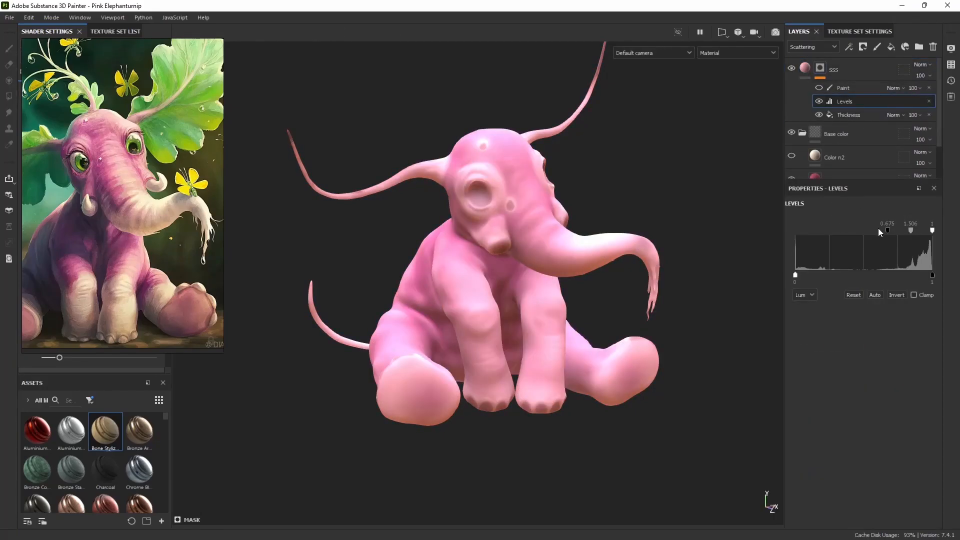
{"action": "mouse_move", "coordinate": [911, 229]}
{"action": "left_mouse_down"}
{"action": "mouse_move", "coordinate": [813, 232]}
{"action": "mouse_move", "coordinate": [841, 229]}
{"action": "mouse_move", "coordinate": [833, 230]}
{"action": "left_mouse_up"}
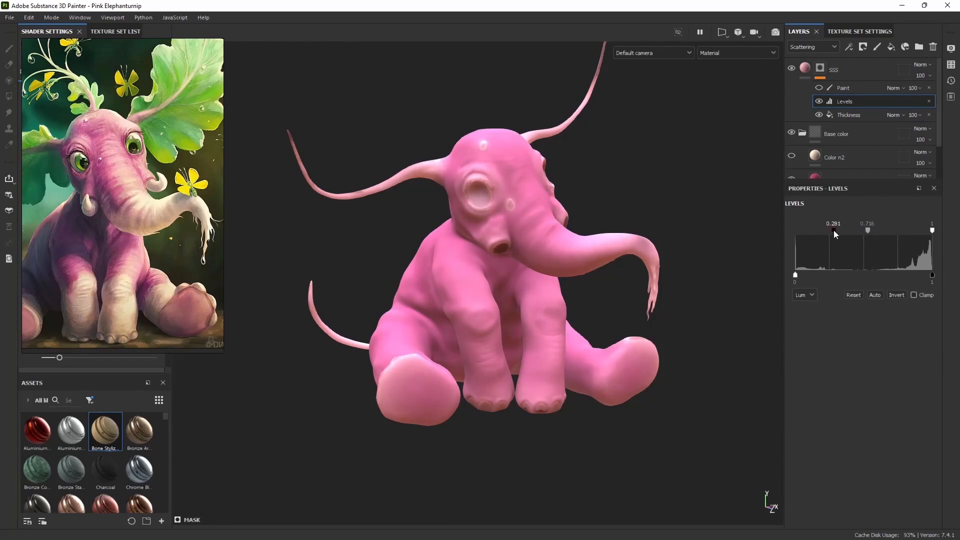
Brighten the SSS fill layer's scattering value to a light gray and check the elephant in the render view.
{"action": "left_click", "coordinate": [805, 69]}
{"action": "left_click", "coordinate": [823, 376]}
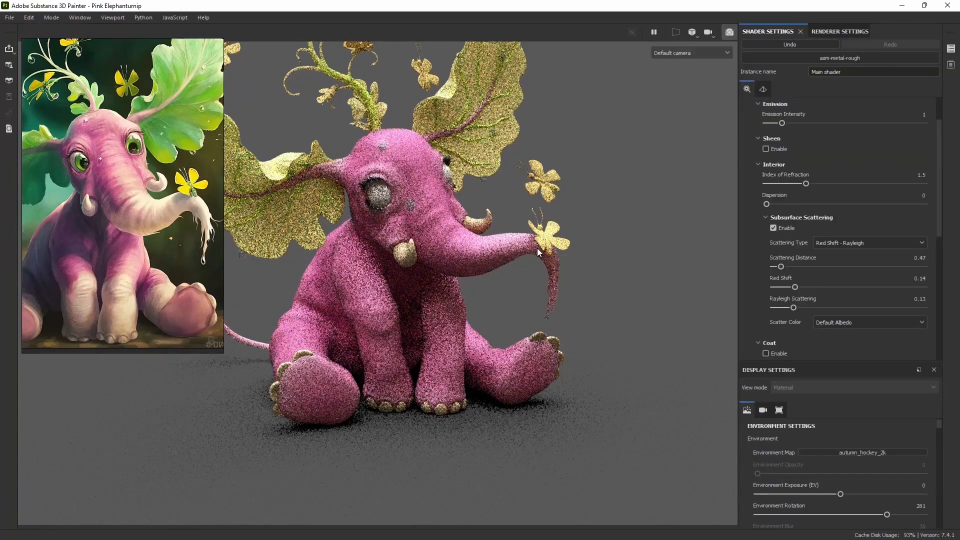
{"action": "left_click", "coordinate": [729, 32]}
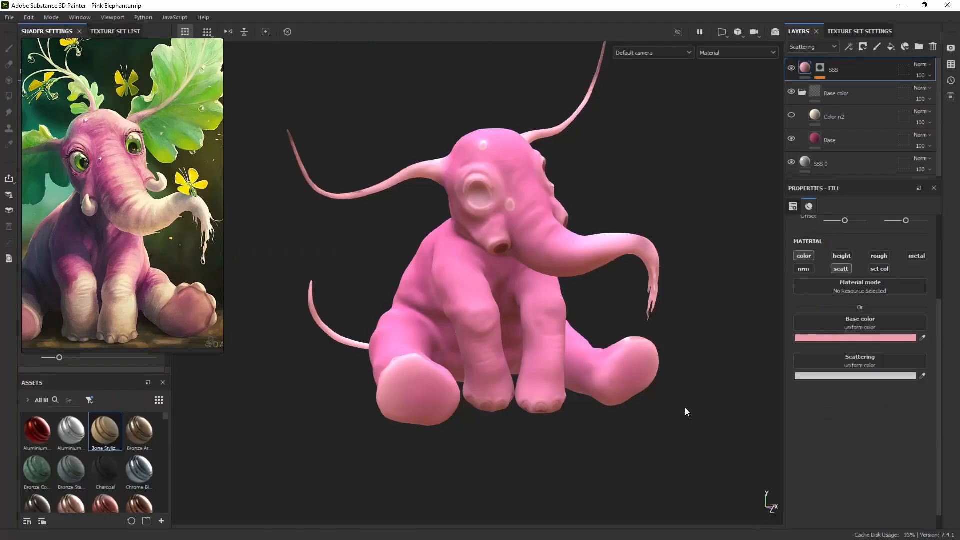
Make the cream Color n2 layer visible and give it a black mask with a Paint effect.
{"action": "left_click", "coordinate": [858, 120]}
{"action": "left_click", "coordinate": [791, 116]}
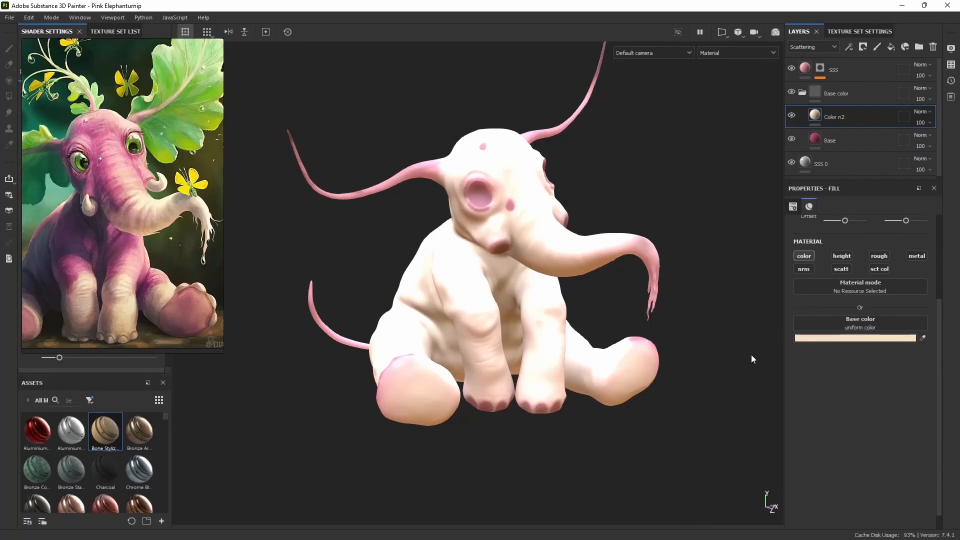
{"action": "left_click", "coordinate": [863, 47]}
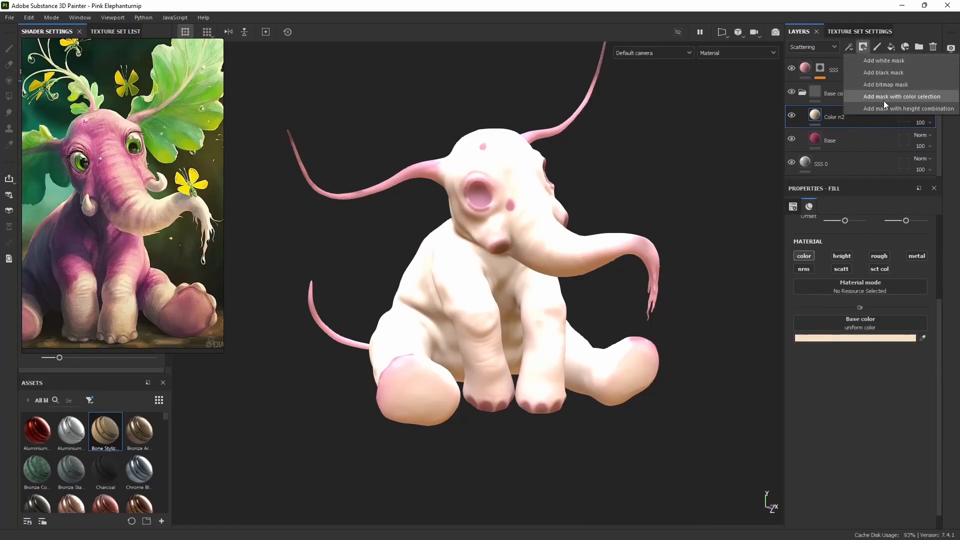
{"action": "left_click", "coordinate": [894, 73]}
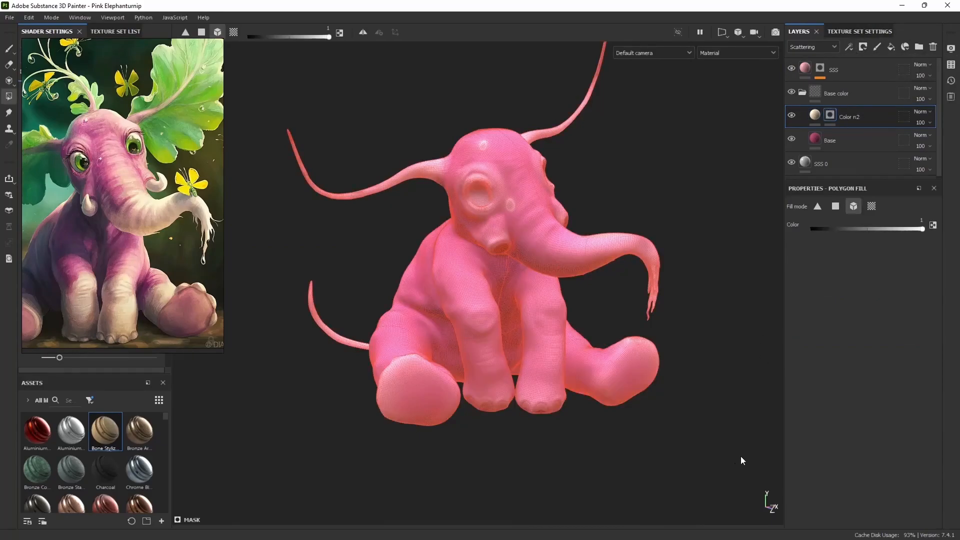
{"action": "left_click", "coordinate": [849, 47]}
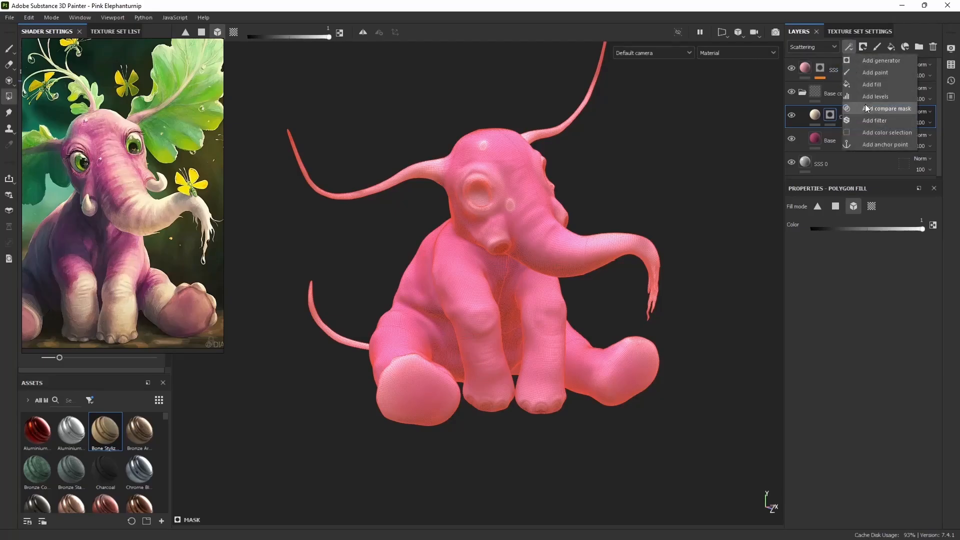
{"action": "left_click", "coordinate": [874, 73]}
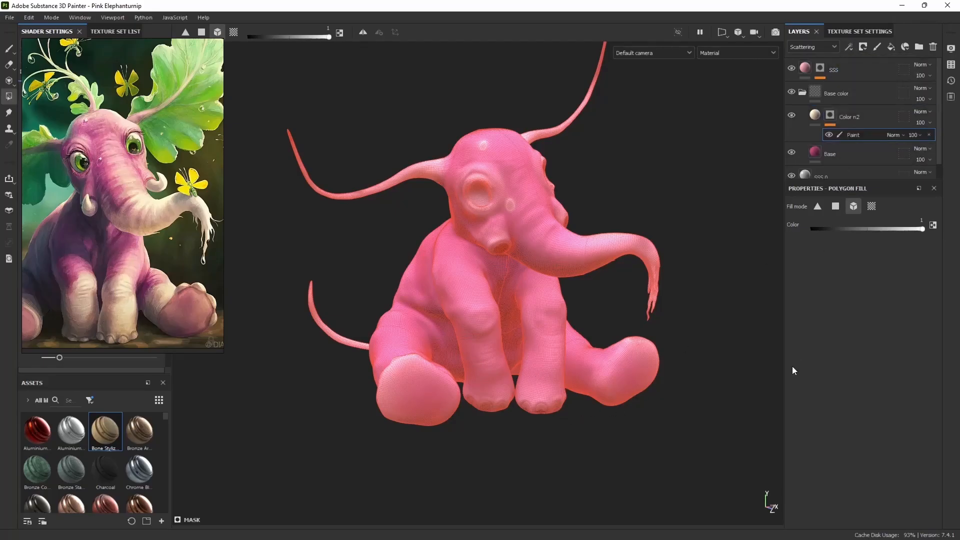
Activate the Paint brush with its grayscale at 1 and place the reference painting beside the model.
{"action": "left_click_drag", "start_coordinate": [98, 109], "coordinate": [1, 115]}
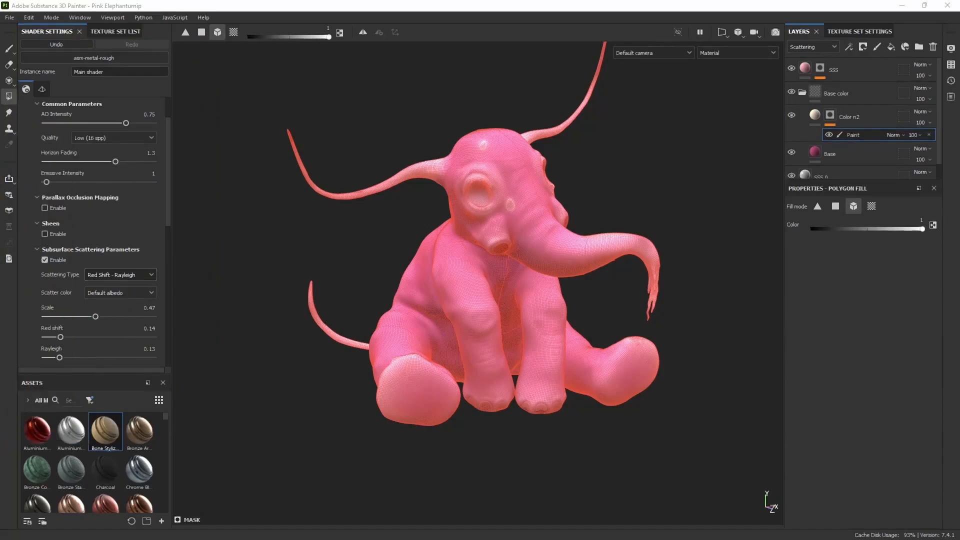
{"action": "left_click", "coordinate": [10, 49]}
{"action": "mouse_move", "coordinate": [1, 217]}
{"action": "left_mouse_down"}
{"action": "mouse_move", "coordinate": [157, 233]}
{"action": "mouse_move", "coordinate": [198, 221]}
{"action": "left_mouse_up"}
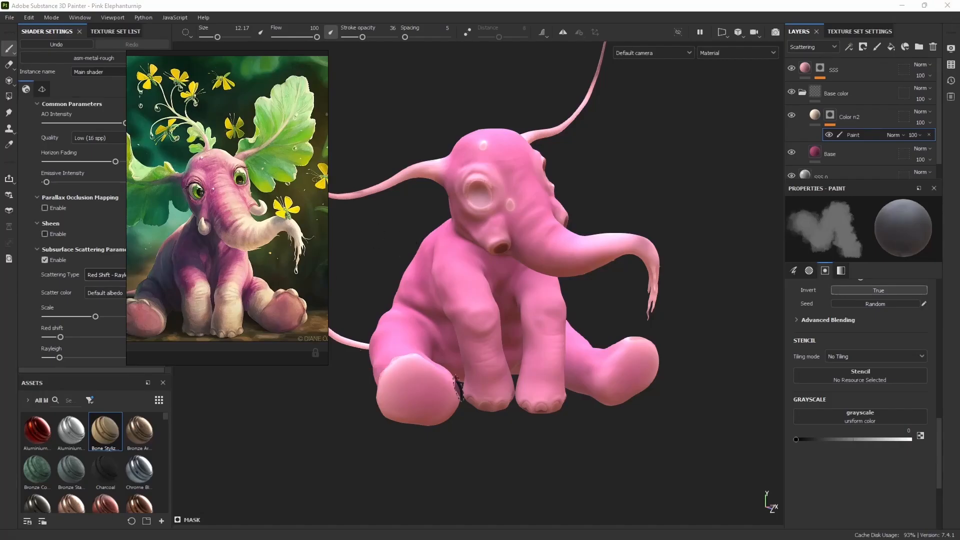
{"action": "mouse_move", "coordinate": [488, 449]}
{"action": "left_mouse_down", "text": "alt"}
{"action": "mouse_move", "coordinate": [469, 447]}
{"action": "mouse_move", "coordinate": [479, 393]}
{"action": "left_mouse_up", "text": "alt"}
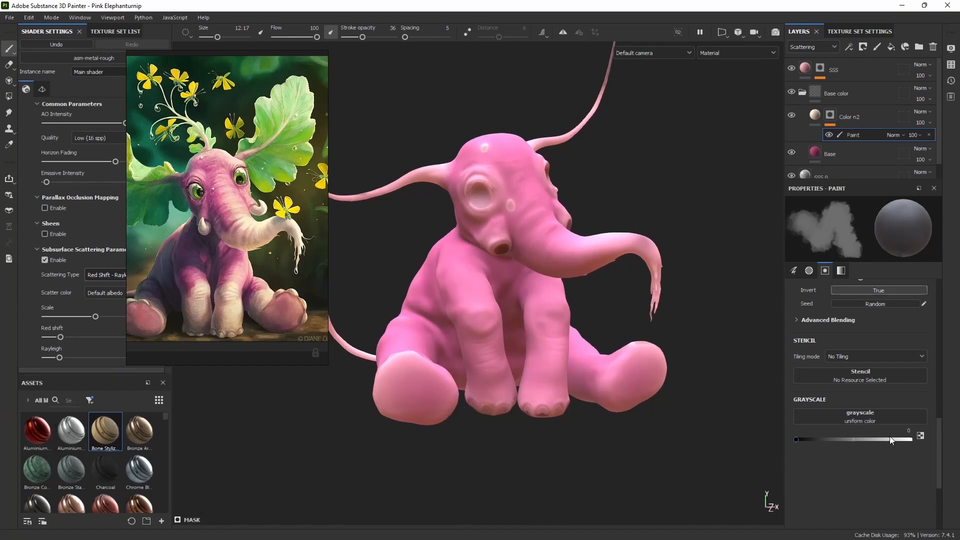
{"action": "left_click_drag", "start_coordinate": [889, 439], "coordinate": [921, 442]}
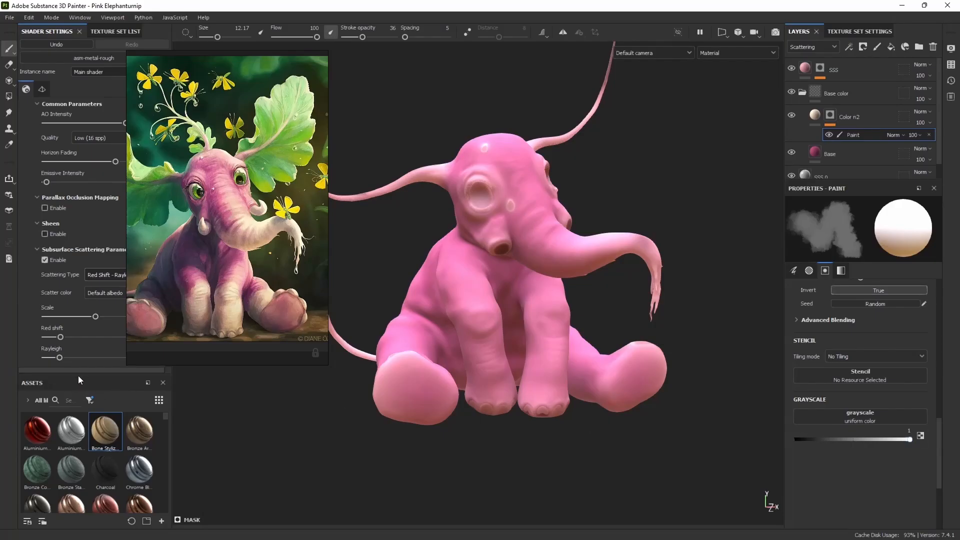
Choose the textured Kyle's paint brush that uses Kyle Brush Presets alpha 10 and try a stroke on the foot.
{"action": "left_click_drag", "start_coordinate": [78, 376], "coordinate": [74, 276]}
{"action": "left_click", "coordinate": [90, 274]}
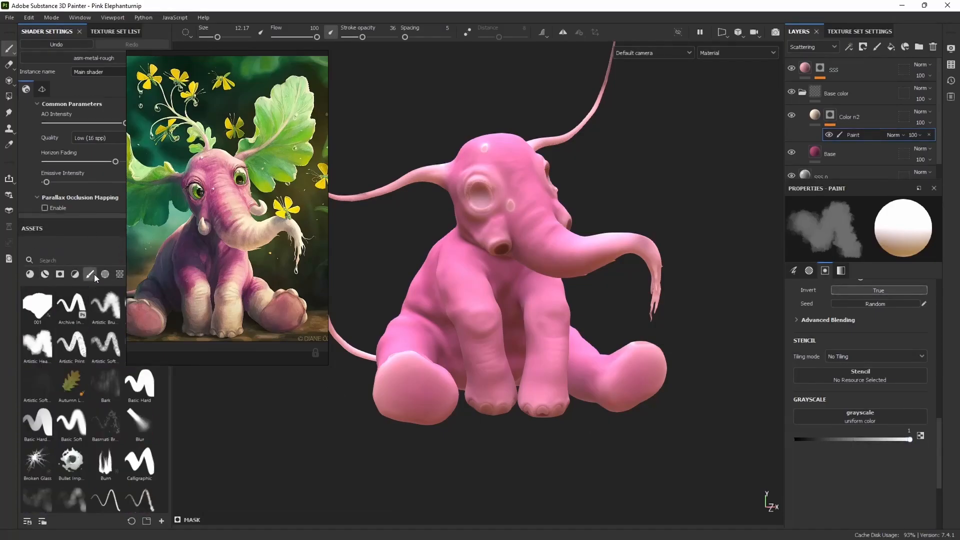
{"action": "scroll", "coordinate": [169, 435], "scroll_direction": "down", "scroll_amount": 15}
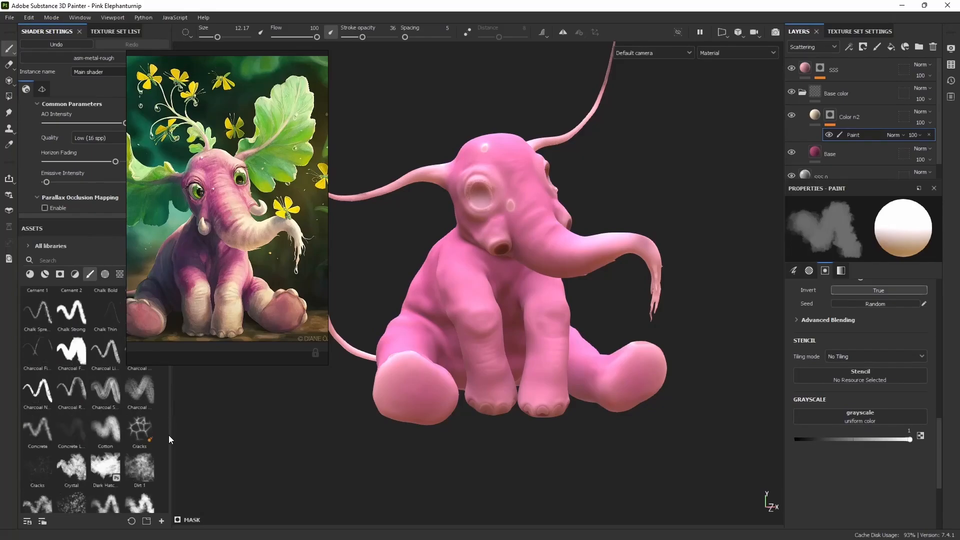
{"action": "key", "text": "ctrl+z"}
{"action": "scroll", "coordinate": [168, 470], "scroll_direction": "down", "scroll_amount": 5}
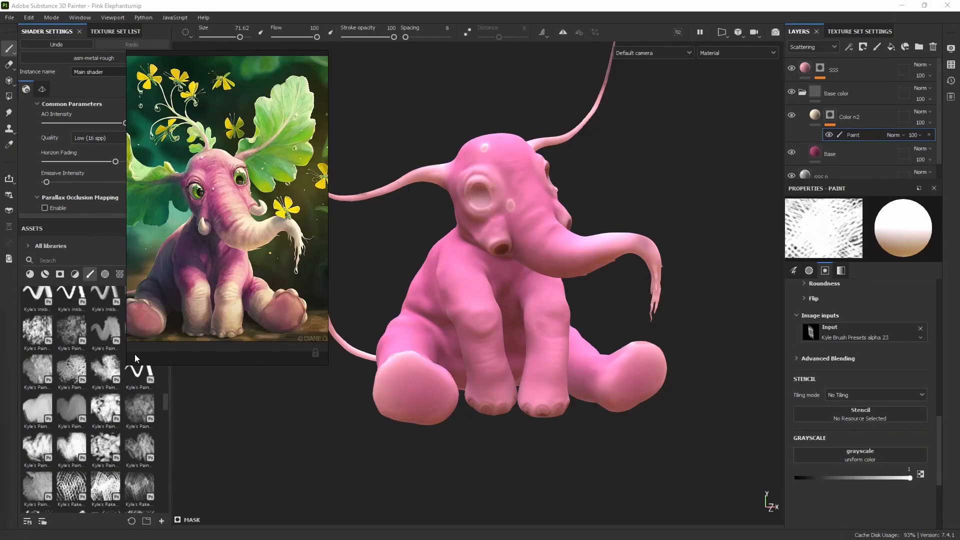
{"action": "left_click", "coordinate": [75, 410]}
{"action": "left_click_drag", "start_coordinate": [384, 380], "coordinate": [409, 396]}
{"action": "key", "text": "ctrl+z"}
Paint cream over the lower part of the elephant's right foreleg in the Color n2 mask.
{"action": "mouse_move", "coordinate": [420, 429]}
{"action": "left_mouse_down", "text": "alt"}
{"action": "mouse_move", "coordinate": [463, 473]}
{"action": "mouse_move", "coordinate": [489, 471]}
{"action": "mouse_move", "coordinate": [460, 458]}
{"action": "mouse_move", "coordinate": [499, 451]}
{"action": "left_mouse_up", "text": "alt"}
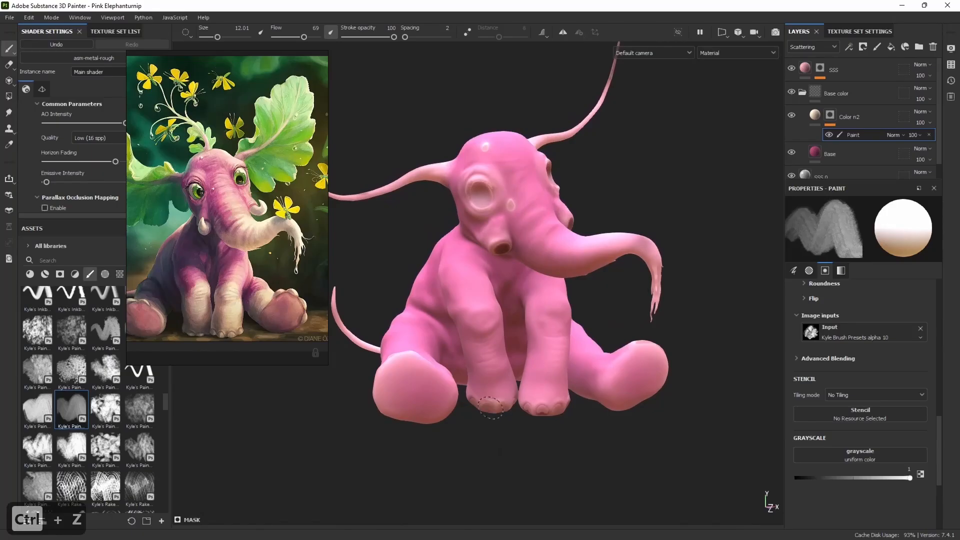
{"action": "mouse_move", "coordinate": [497, 411]}
{"action": "left_mouse_down"}
{"action": "mouse_move", "coordinate": [499, 396]}
{"action": "mouse_move", "coordinate": [480, 391]}
{"action": "mouse_move", "coordinate": [492, 375]}
{"action": "mouse_move", "coordinate": [500, 397]}
{"action": "mouse_move", "coordinate": [485, 365]}
{"action": "mouse_move", "coordinate": [486, 399]}
{"action": "mouse_move", "coordinate": [523, 380]}
{"action": "mouse_move", "coordinate": [492, 364]}
{"action": "left_mouse_up"}
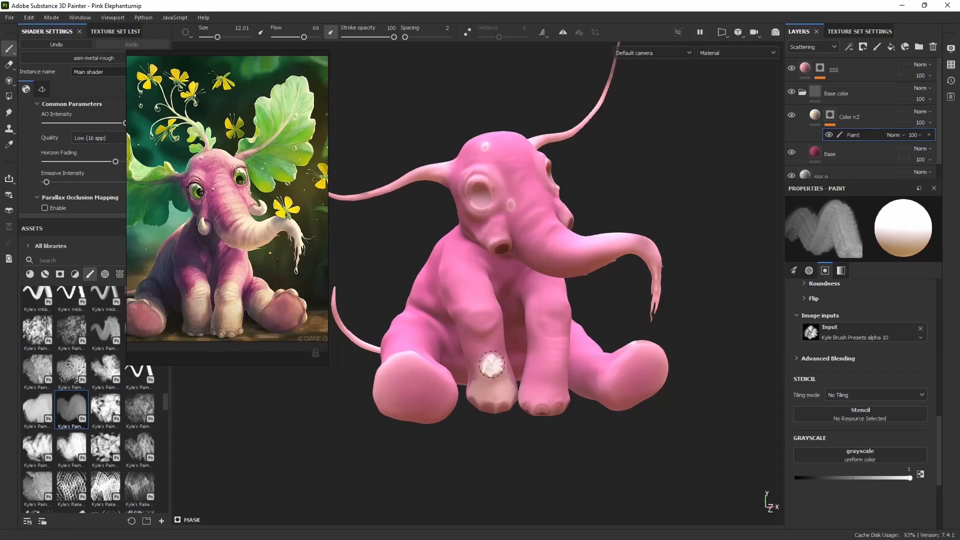
{"action": "left_click", "coordinate": [258, 33]}
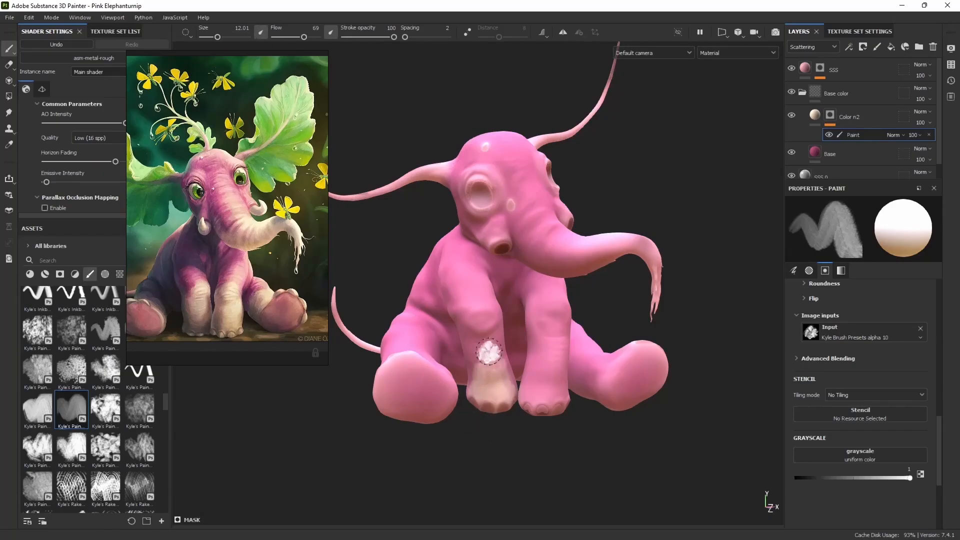
{"action": "left_click_drag", "start_coordinate": [515, 452], "coordinate": [446, 450], "text": "alt"}
{"action": "left_click_drag", "start_coordinate": [521, 348], "coordinate": [445, 344], "text": "alt"}
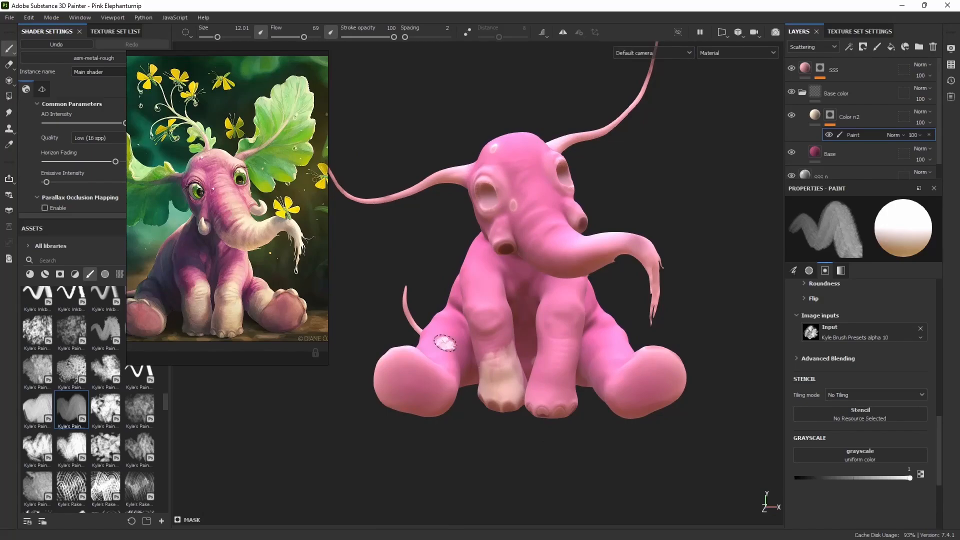
{"action": "left_click", "coordinate": [265, 32]}
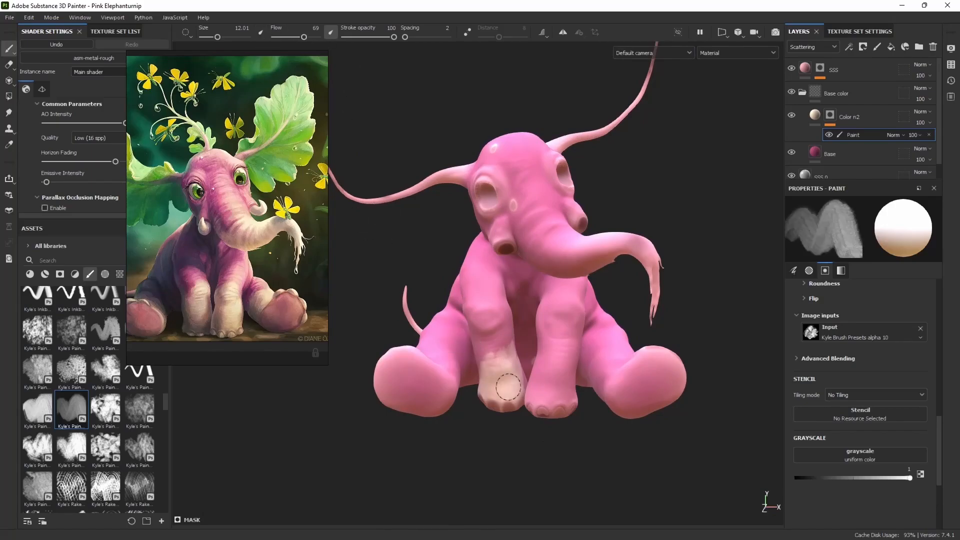
{"action": "left_click_drag", "start_coordinate": [497, 365], "coordinate": [499, 365]}
Paint cream over the lower part of the elephant's left foreleg to match the right one.
{"action": "left_click_drag", "start_coordinate": [461, 451], "coordinate": [494, 456], "text": "alt"}
{"action": "left_click_drag", "start_coordinate": [501, 357], "coordinate": [495, 321], "text": "alt"}
{"action": "mouse_move", "coordinate": [557, 343]}
{"action": "left_mouse_down", "text": "alt"}
{"action": "mouse_move", "coordinate": [418, 428]}
{"action": "mouse_move", "coordinate": [613, 391]}
{"action": "mouse_move", "coordinate": [539, 409]}
{"action": "left_mouse_up", "text": "alt"}
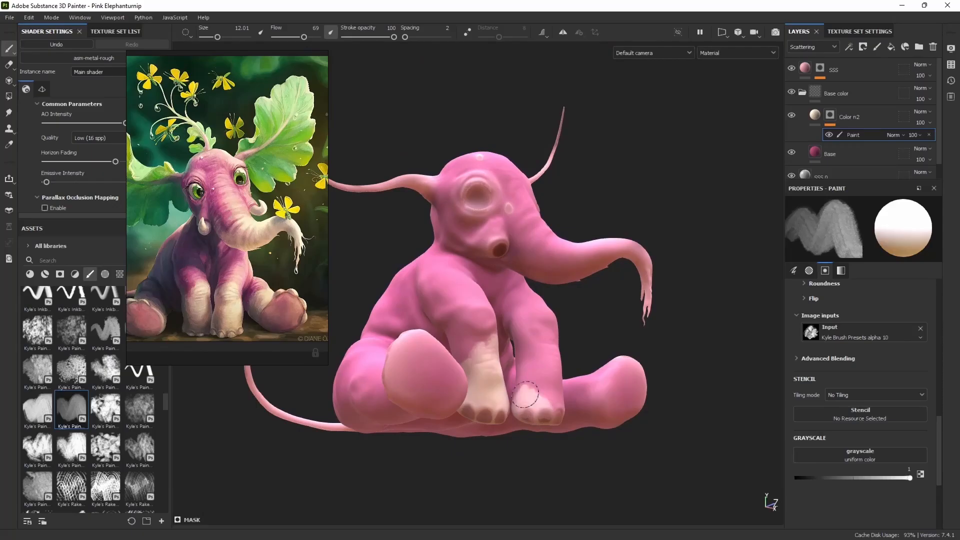
{"action": "mouse_move", "coordinate": [574, 461]}
{"action": "left_mouse_down", "text": "alt"}
{"action": "mouse_move", "coordinate": [454, 436]}
{"action": "mouse_move", "coordinate": [608, 488]}
{"action": "mouse_move", "coordinate": [488, 489]}
{"action": "mouse_move", "coordinate": [553, 400]}
{"action": "left_mouse_up", "text": "alt"}
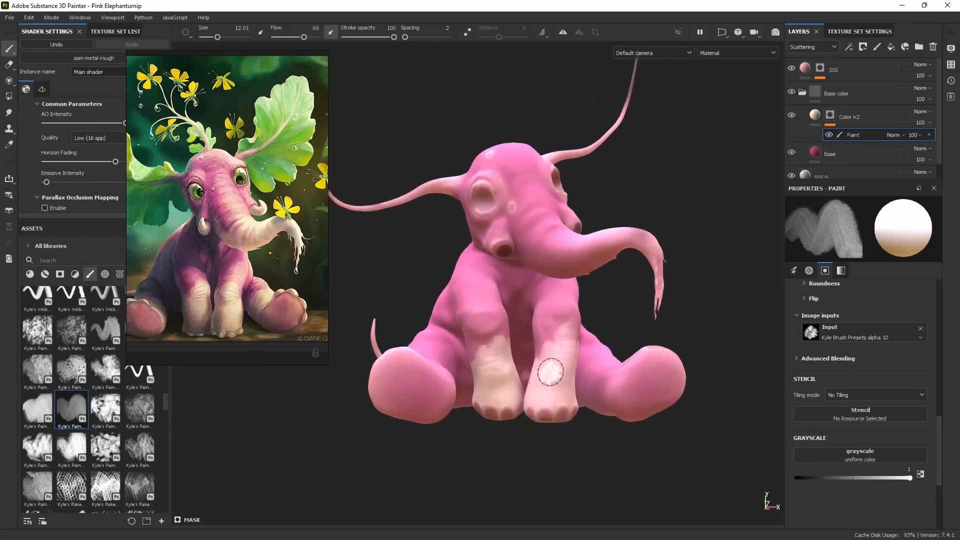
Paint cream around the lower parts of both hind legs, undoing the unwanted stroke.
{"action": "mouse_move", "coordinate": [550, 484]}
{"action": "left_mouse_down", "text": "alt"}
{"action": "mouse_move", "coordinate": [547, 495]}
{"action": "mouse_move", "coordinate": [484, 485]}
{"action": "mouse_move", "coordinate": [619, 388]}
{"action": "mouse_move", "coordinate": [603, 361]}
{"action": "mouse_move", "coordinate": [642, 356]}
{"action": "mouse_move", "coordinate": [635, 373]}
{"action": "mouse_move", "coordinate": [560, 393]}
{"action": "mouse_move", "coordinate": [599, 405]}
{"action": "mouse_move", "coordinate": [542, 436]}
{"action": "mouse_move", "coordinate": [602, 467]}
{"action": "mouse_move", "coordinate": [550, 450]}
{"action": "mouse_move", "coordinate": [598, 359]}
{"action": "mouse_move", "coordinate": [475, 457]}
{"action": "mouse_move", "coordinate": [606, 454]}
{"action": "mouse_move", "coordinate": [579, 462]}
{"action": "left_mouse_up", "text": "alt"}
{"action": "key", "text": "ctrl+z"}
{"action": "mouse_move", "coordinate": [504, 415]}
{"action": "left_mouse_down", "text": "alt"}
{"action": "mouse_move", "coordinate": [487, 399]}
{"action": "mouse_move", "coordinate": [478, 470]}
{"action": "mouse_move", "coordinate": [550, 476]}
{"action": "mouse_move", "coordinate": [467, 396]}
{"action": "mouse_move", "coordinate": [676, 397]}
{"action": "mouse_move", "coordinate": [601, 324]}
{"action": "mouse_move", "coordinate": [745, 341]}
{"action": "mouse_move", "coordinate": [676, 334]}
{"action": "mouse_move", "coordinate": [735, 325]}
{"action": "mouse_move", "coordinate": [619, 322]}
{"action": "mouse_move", "coordinate": [628, 272]}
{"action": "mouse_move", "coordinate": [497, 279]}
{"action": "left_mouse_up", "text": "alt"}
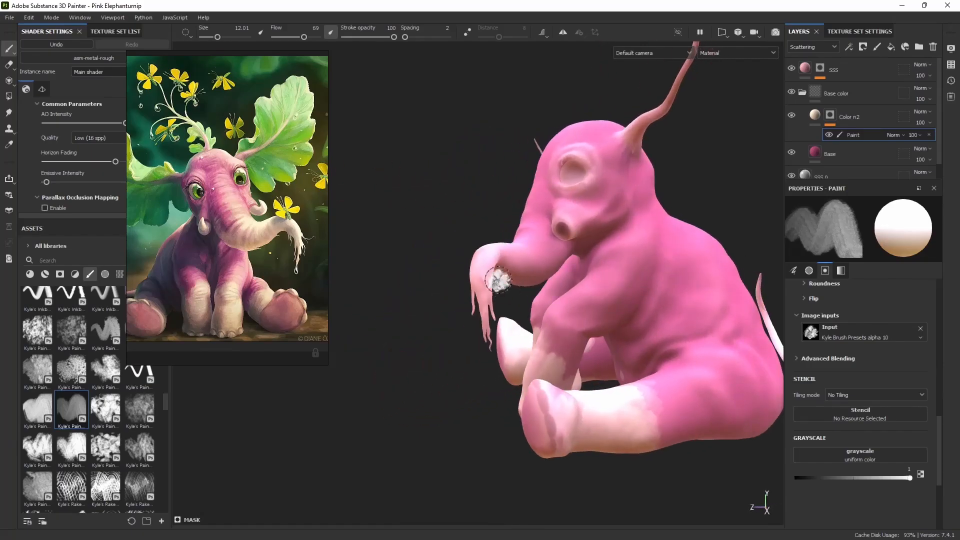
Paint cream over the outer half of the trunk from several angles, blending it into the pink.
{"action": "left_click_drag", "start_coordinate": [462, 362], "coordinate": [400, 305], "text": "alt"}
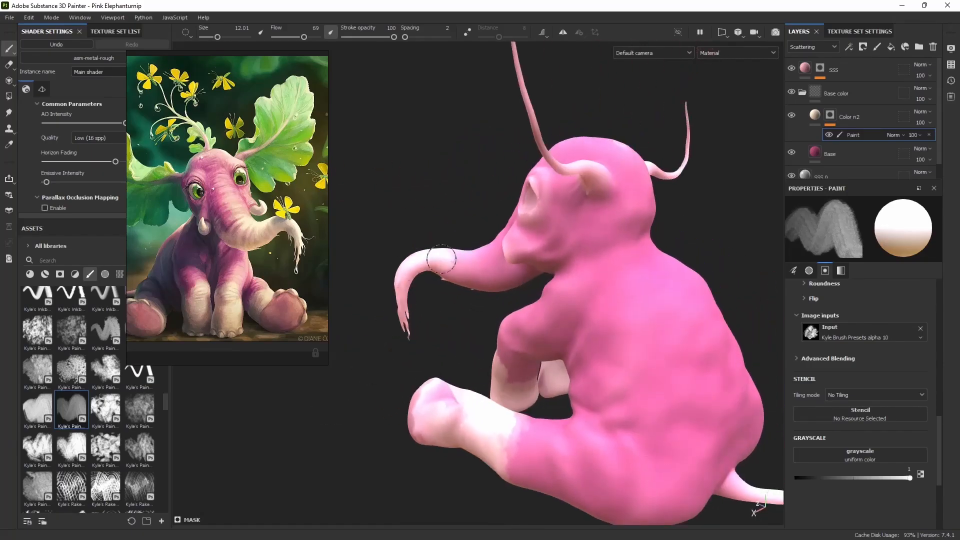
{"action": "mouse_move", "coordinate": [459, 288]}
{"action": "left_mouse_down", "text": "alt"}
{"action": "mouse_move", "coordinate": [390, 383]}
{"action": "mouse_move", "coordinate": [550, 410]}
{"action": "mouse_move", "coordinate": [614, 245]}
{"action": "left_mouse_up", "text": "alt"}
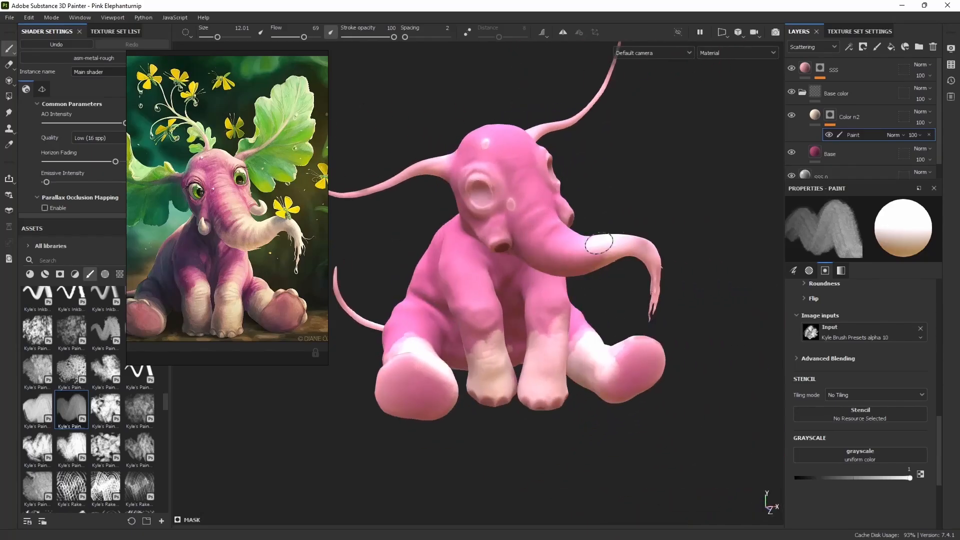
{"action": "mouse_move", "coordinate": [735, 330]}
{"action": "left_mouse_down", "text": "alt"}
{"action": "mouse_move", "coordinate": [745, 300]}
{"action": "mouse_move", "coordinate": [699, 225]}
{"action": "left_mouse_up", "text": "alt"}
{"action": "left_click_drag", "start_coordinate": [585, 254], "coordinate": [574, 270]}
{"action": "left_click_drag", "start_coordinate": [700, 319], "coordinate": [716, 416], "text": "alt"}
{"action": "left_click_drag", "start_coordinate": [594, 244], "coordinate": [577, 243]}
{"action": "left_click_drag", "start_coordinate": [700, 320], "coordinate": [669, 305], "text": "alt"}
{"action": "left_click_drag", "start_coordinate": [584, 258], "coordinate": [569, 248]}
{"action": "left_click_drag", "start_coordinate": [727, 309], "coordinate": [589, 305], "text": "alt"}
{"action": "mouse_move", "coordinate": [528, 442]}
{"action": "left_mouse_down", "text": "alt"}
{"action": "mouse_move", "coordinate": [525, 345]}
{"action": "mouse_move", "coordinate": [645, 425]}
{"action": "left_mouse_up", "text": "alt"}
{"action": "mouse_move", "coordinate": [623, 279]}
{"action": "left_mouse_down", "text": "alt"}
{"action": "mouse_move", "coordinate": [697, 317]}
{"action": "mouse_move", "coordinate": [692, 328]}
{"action": "left_mouse_up", "text": "alt"}
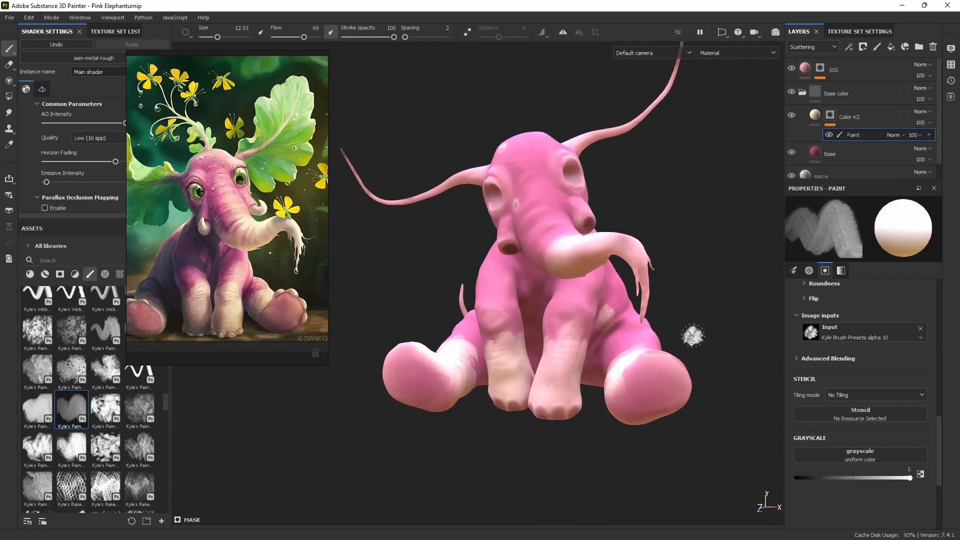
Set the brush grayscale to 0, disable pen pressure for flow and erase the stray cream patch on the elephant's side.
{"action": "key", "text": "x"}
{"action": "left_click_drag", "start_coordinate": [707, 326], "coordinate": [625, 328], "text": "alt"}
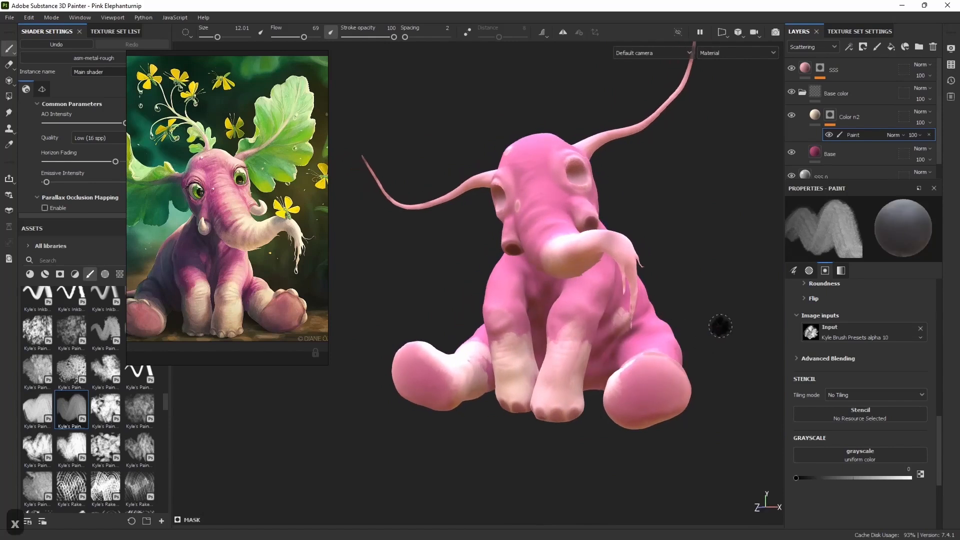
{"action": "left_click_drag", "start_coordinate": [720, 327], "coordinate": [652, 331], "text": "alt"}
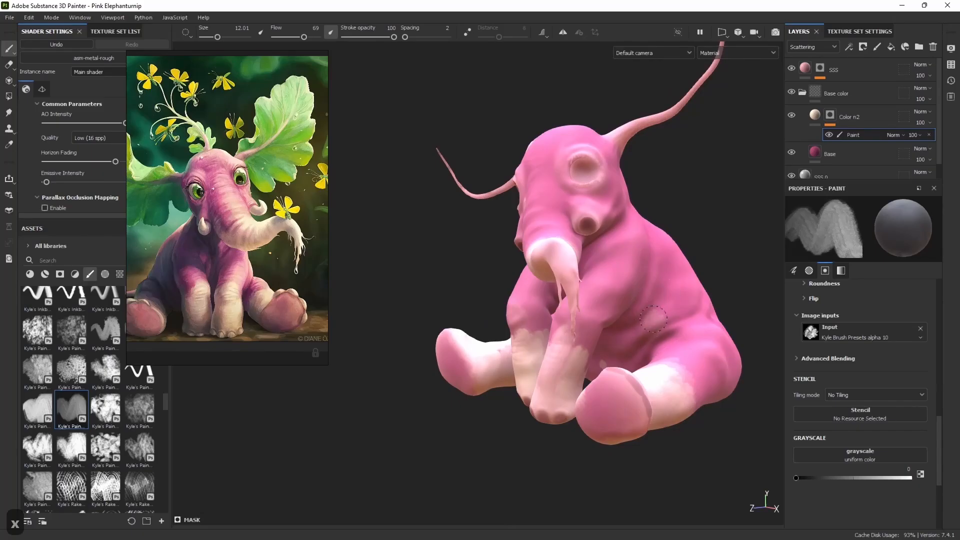
{"action": "left_click_drag", "start_coordinate": [544, 390], "coordinate": [663, 335], "text": "alt"}
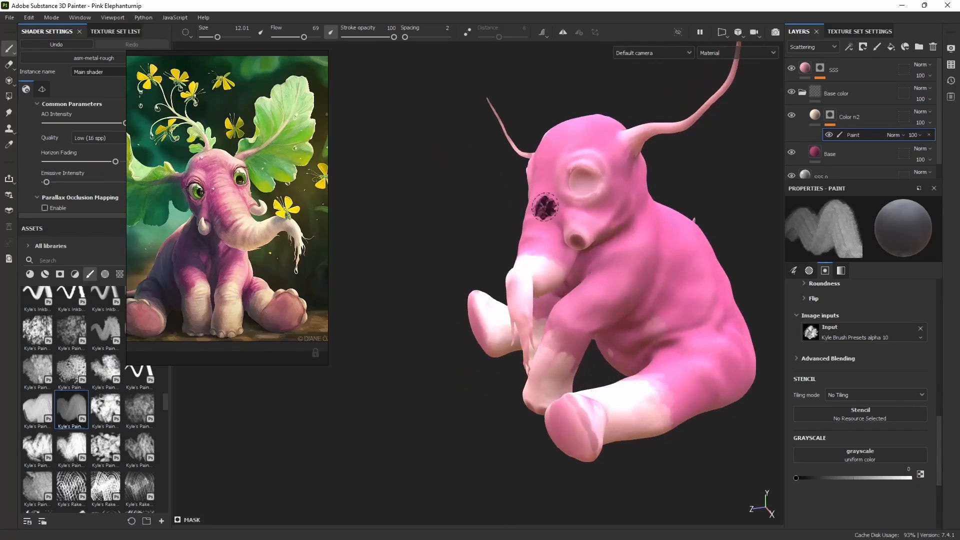
{"action": "left_click", "coordinate": [330, 32]}
{"action": "mouse_move", "coordinate": [590, 384]}
{"action": "left_mouse_down", "text": "alt"}
{"action": "mouse_move", "coordinate": [450, 428]}
{"action": "mouse_move", "coordinate": [613, 356]}
{"action": "left_mouse_up", "text": "alt"}
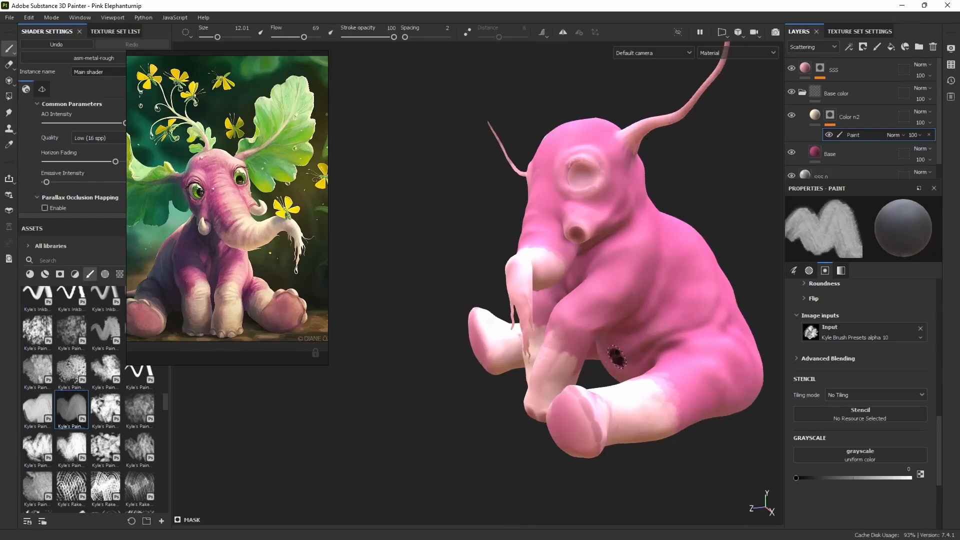
{"action": "mouse_move", "coordinate": [418, 414]}
{"action": "left_mouse_down", "text": "alt"}
{"action": "mouse_move", "coordinate": [664, 405]}
{"action": "mouse_move", "coordinate": [615, 397]}
{"action": "left_mouse_up", "text": "alt"}
Return the brush grayscale to 1 and touch up the cream on the ear stems and trunk.
{"action": "key", "text": "x"}
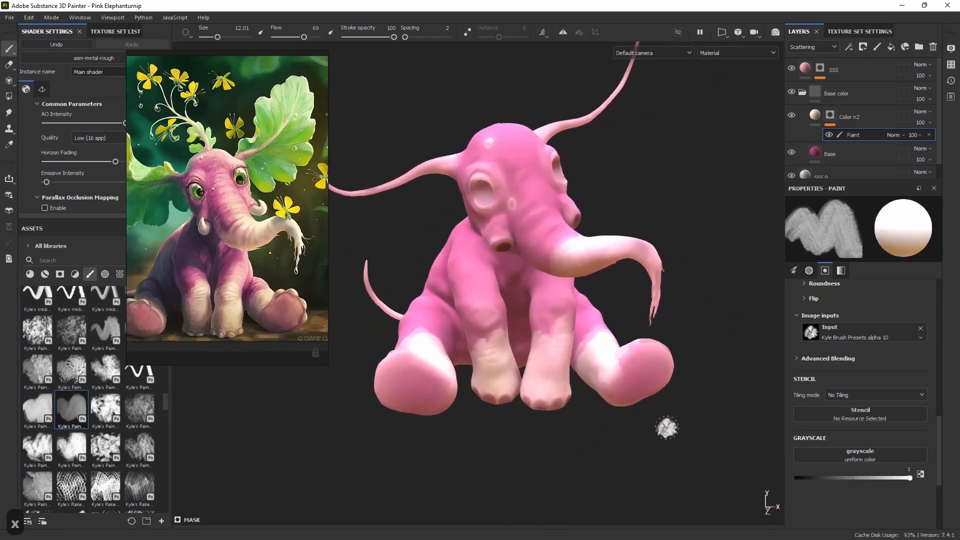
{"action": "left_click_drag", "start_coordinate": [643, 448], "coordinate": [553, 435], "text": "alt"}
{"action": "left_click_drag", "start_coordinate": [670, 295], "coordinate": [773, 312], "text": "alt"}
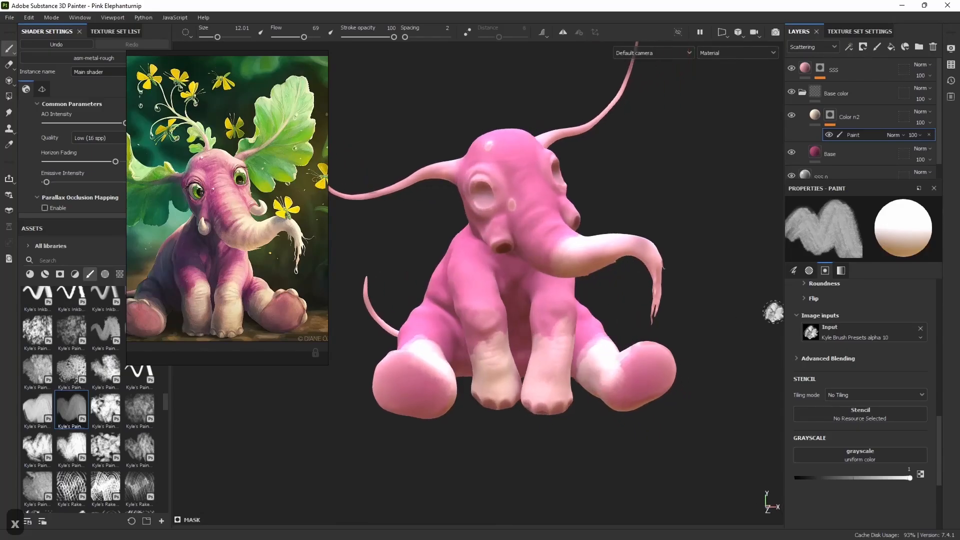
{"action": "mouse_move", "coordinate": [457, 272]}
{"action": "left_mouse_down", "text": "alt"}
{"action": "mouse_move", "coordinate": [610, 272]}
{"action": "mouse_move", "coordinate": [525, 274]}
{"action": "left_mouse_up", "text": "alt"}
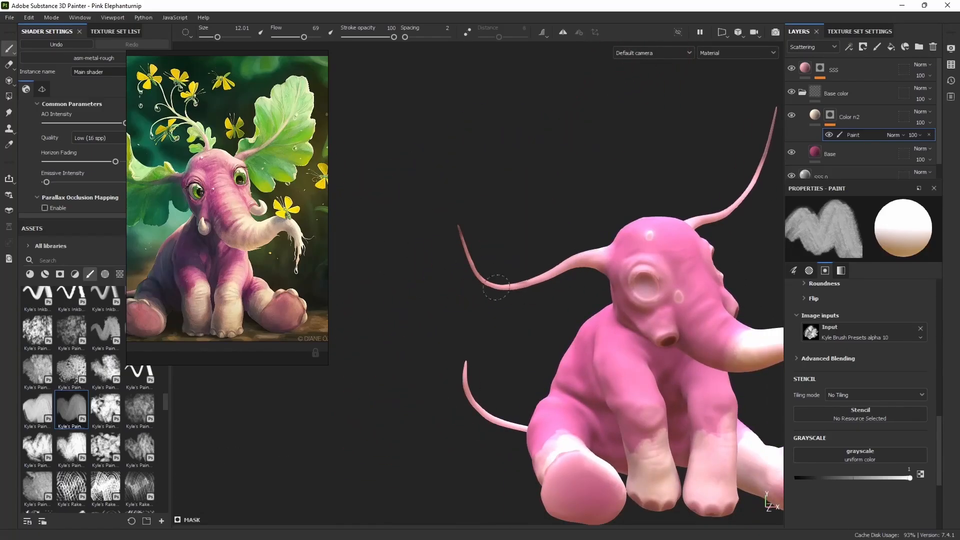
{"action": "mouse_move", "coordinate": [527, 326]}
{"action": "left_mouse_down", "text": "alt"}
{"action": "mouse_move", "coordinate": [535, 313]}
{"action": "mouse_move", "coordinate": [425, 318]}
{"action": "left_mouse_up", "text": "alt"}
{"action": "right_click_drag", "start_coordinate": [504, 345], "coordinate": [617, 331], "text": "alt"}
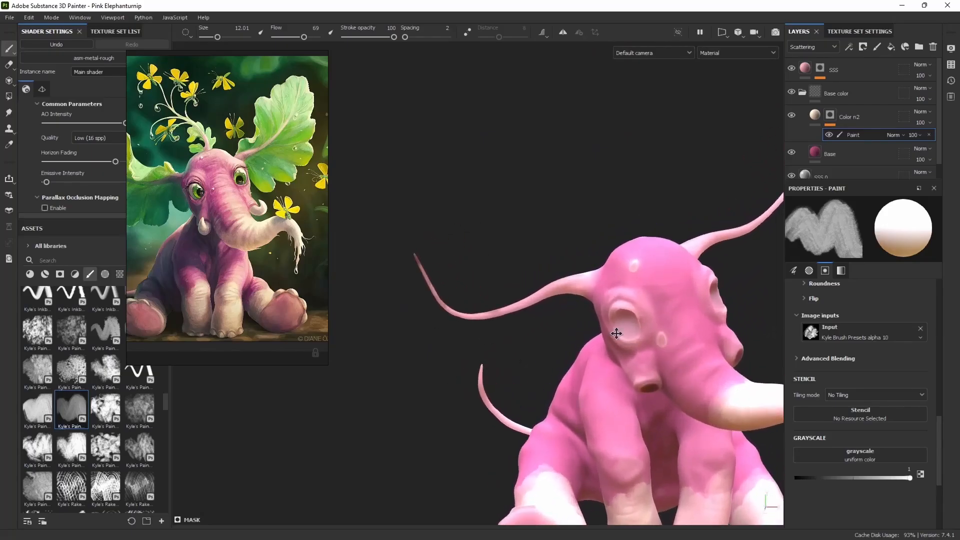
{"action": "middle_click_drag", "start_coordinate": [616, 332], "coordinate": [476, 333], "text": "alt"}
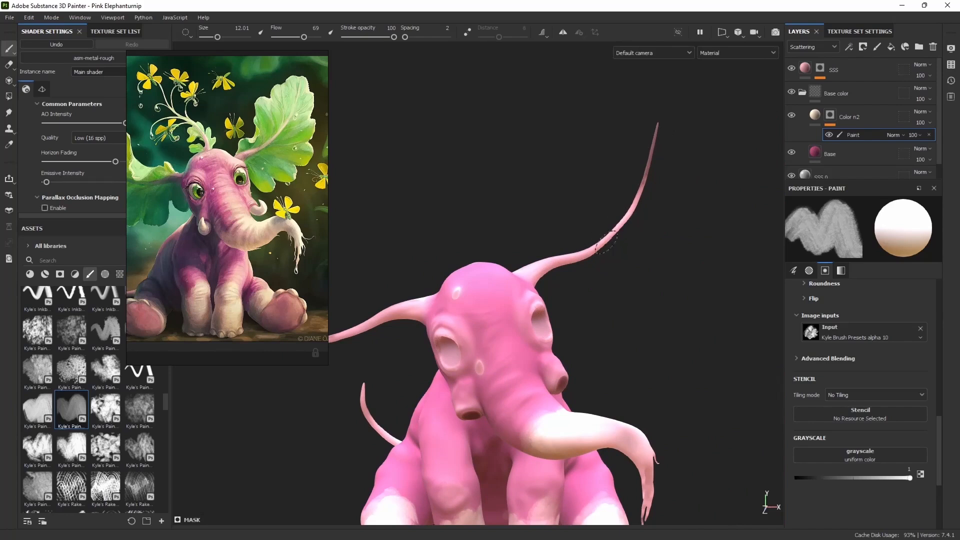
{"action": "right_click_drag", "start_coordinate": [615, 328], "coordinate": [560, 355], "text": "alt"}
{"action": "middle_click_drag", "start_coordinate": [560, 355], "coordinate": [615, 225], "text": "alt"}
{"action": "left_click_drag", "start_coordinate": [532, 488], "coordinate": [612, 350], "text": "alt"}
Turn pen pressure for brush flow back on and, with grayscale at 1, reduce the brush size to about 6.
{"action": "key", "text": "x"}
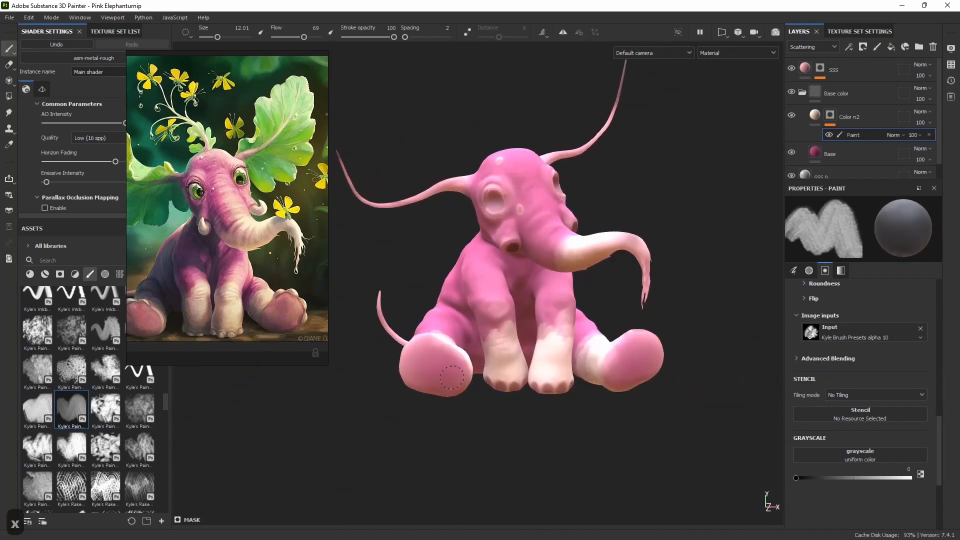
{"action": "left_click", "coordinate": [330, 31]}
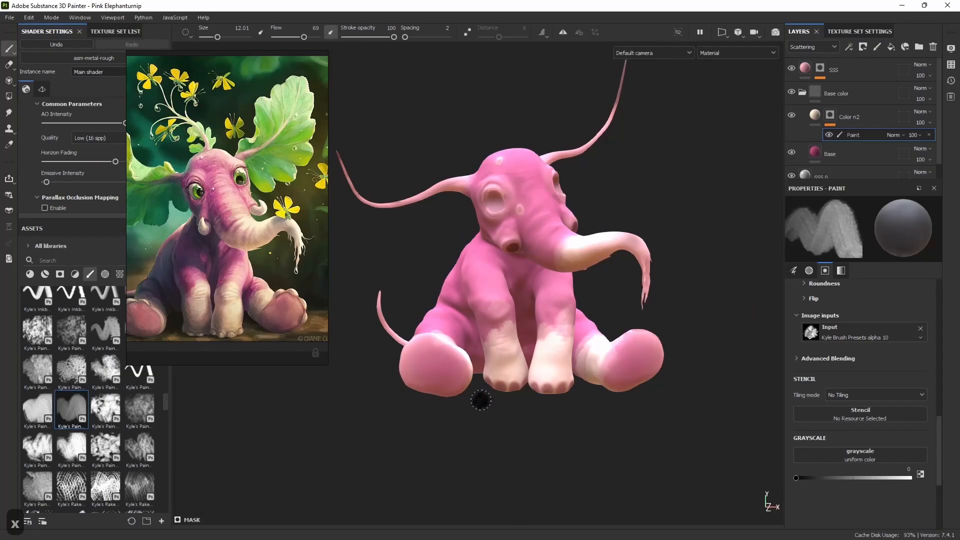
{"action": "key", "text": "x"}
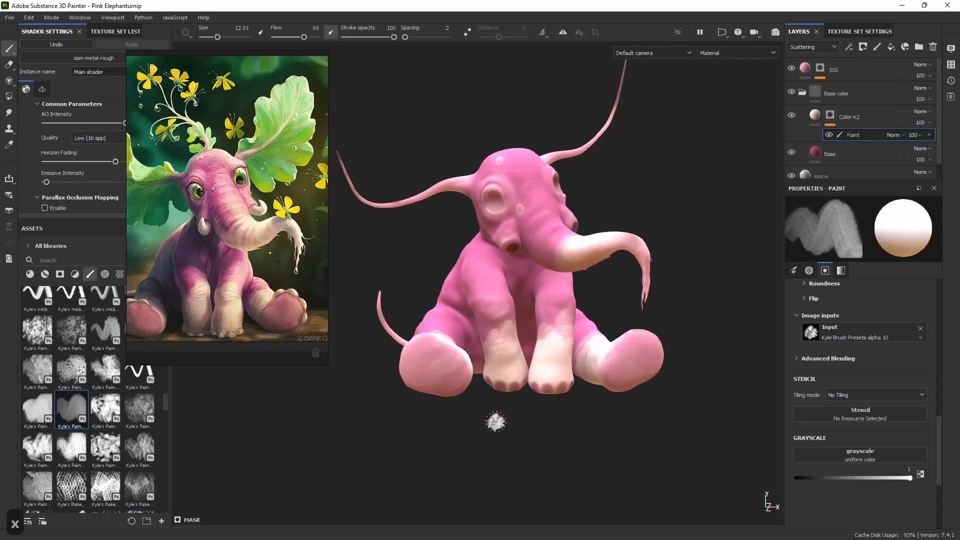
{"action": "right_click_drag", "start_coordinate": [495, 423], "coordinate": [511, 476], "text": "alt"}
{"action": "mouse_move", "coordinate": [511, 476]}
{"action": "left_mouse_down", "text": "alt"}
{"action": "mouse_move", "coordinate": [505, 450]}
{"action": "mouse_move", "coordinate": [540, 401]}
{"action": "left_mouse_up", "text": "alt"}
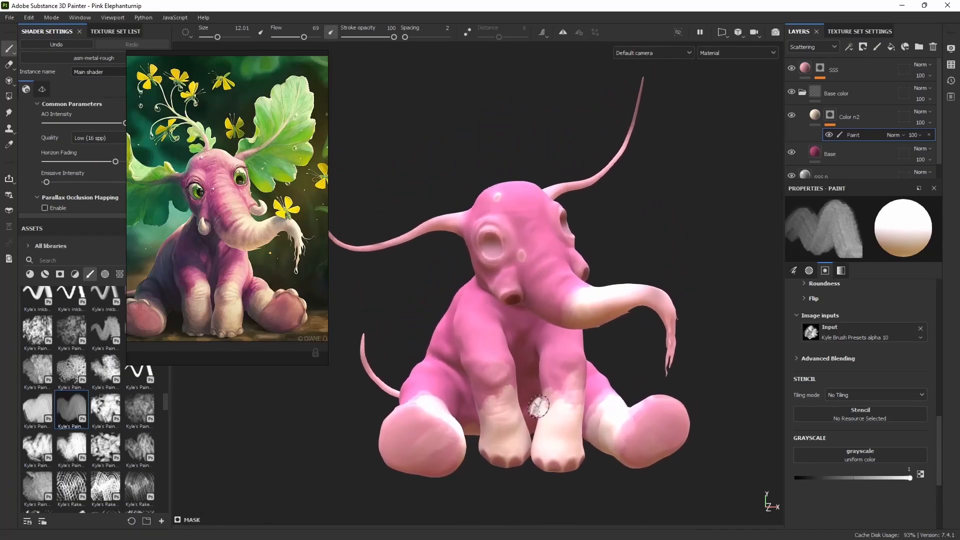
{"action": "key", "text": "bracketleft"}
{"action": "key", "text": "bracketleft"}
{"action": "key", "text": "bracketleft"}
{"action": "key", "text": "bracketleft"}
{"action": "key", "text": "bracketleft"}
{"action": "key", "text": "bracketleft"}
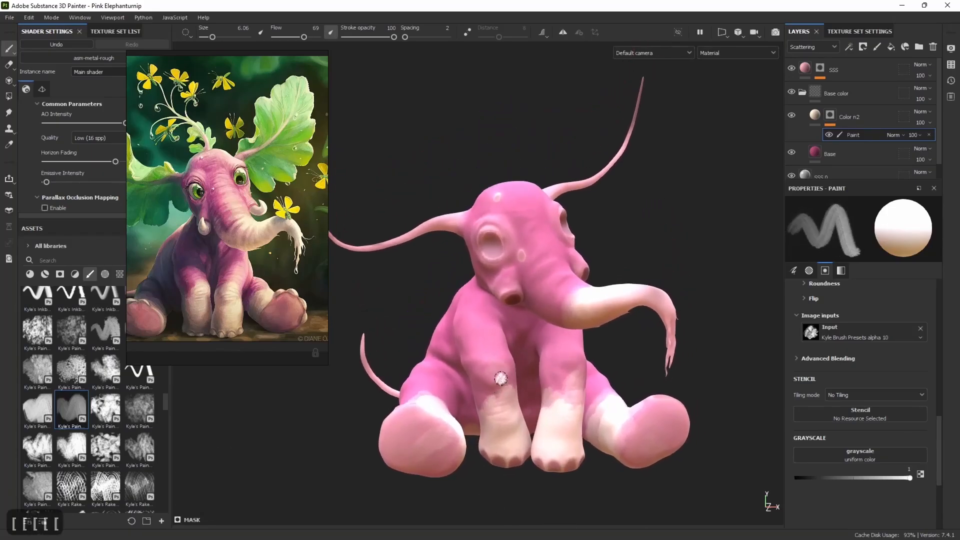
Paint soft cream touches on the upper front legs and the base of the trunk, and switch the brush grayscale to 0.
{"action": "left_click_drag", "start_coordinate": [481, 363], "coordinate": [479, 340]}
{"action": "left_click_drag", "start_coordinate": [565, 345], "coordinate": [562, 370]}
{"action": "left_click_drag", "start_coordinate": [565, 308], "coordinate": [565, 281]}
{"action": "left_click_drag", "start_coordinate": [541, 295], "coordinate": [541, 269]}
{"action": "mouse_move", "coordinate": [658, 277]}
{"action": "left_mouse_down", "text": "alt"}
{"action": "mouse_move", "coordinate": [390, 345]}
{"action": "mouse_move", "coordinate": [480, 347]}
{"action": "mouse_move", "coordinate": [430, 350]}
{"action": "left_mouse_up", "text": "alt"}
{"action": "key", "text": "x"}
{"action": "left_click_drag", "start_coordinate": [585, 453], "coordinate": [523, 318], "text": "alt"}
Duplicate the Color n2 layer and remove the Paint effect from the original layer's mask.
{"action": "left_click", "coordinate": [855, 115]}
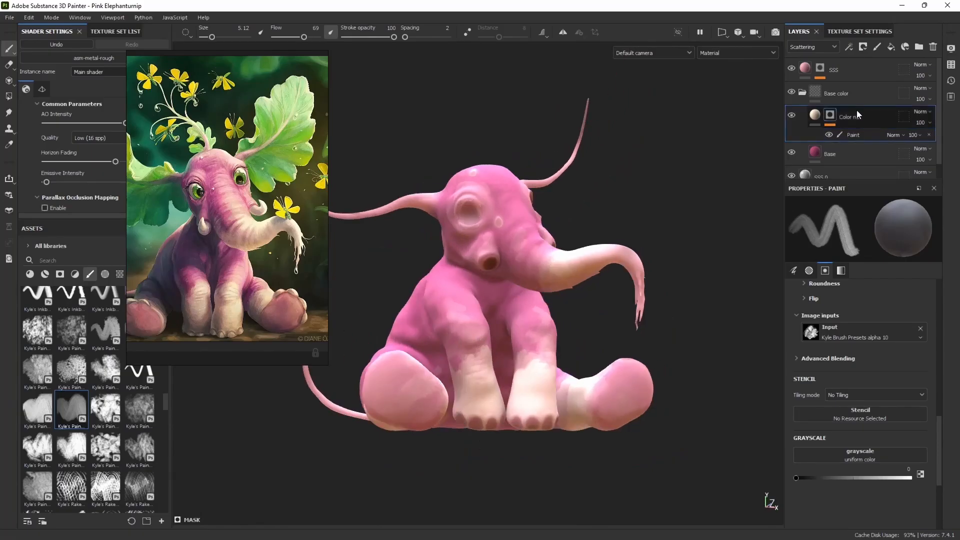
{"action": "key", "text": "ctrl+d"}
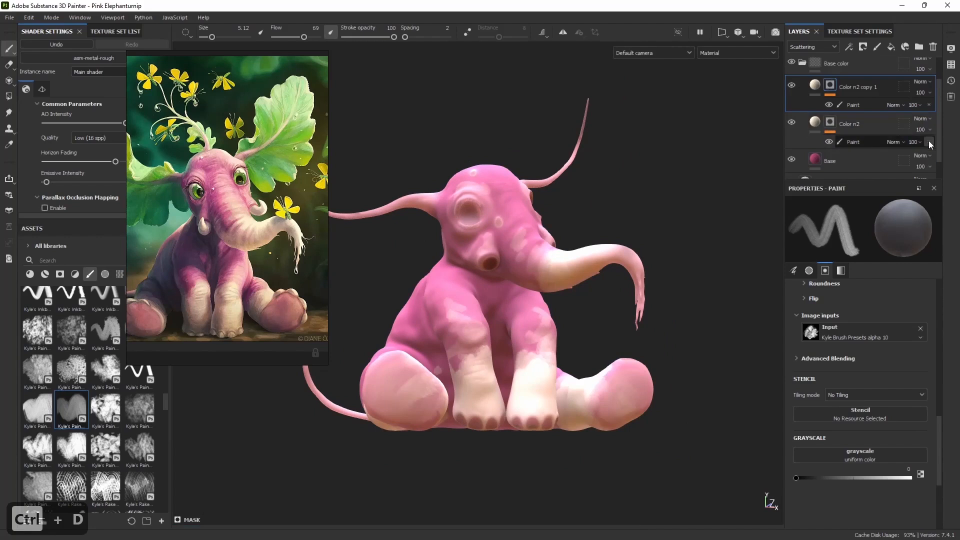
{"action": "left_click", "coordinate": [929, 142]}
{"action": "left_click", "coordinate": [831, 125]}
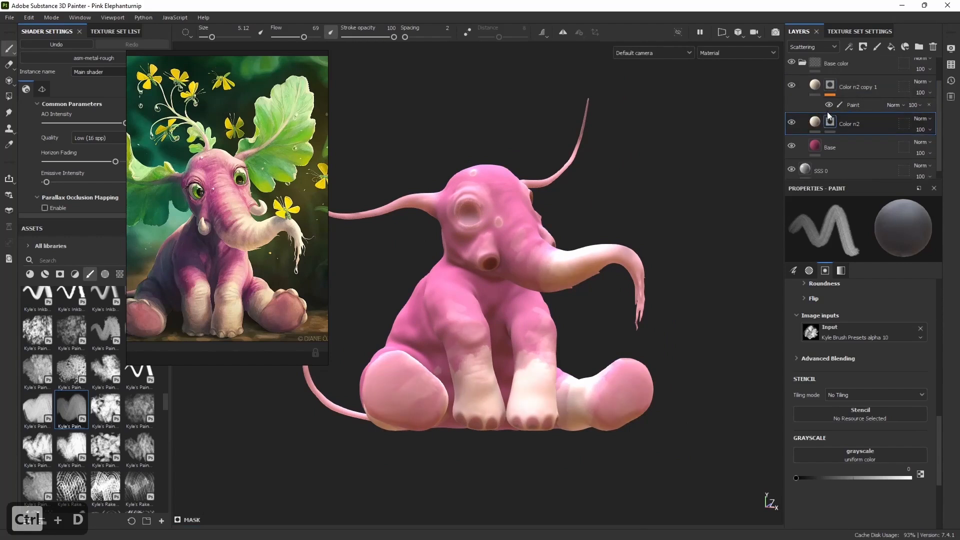
Try a Curvature generator on the Color n2 mask with global blur 2.28 and global balance 0.28, then remove it.
{"action": "left_click", "coordinate": [852, 45]}
{"action": "left_click", "coordinate": [862, 56]}
{"action": "left_click", "coordinate": [859, 229]}
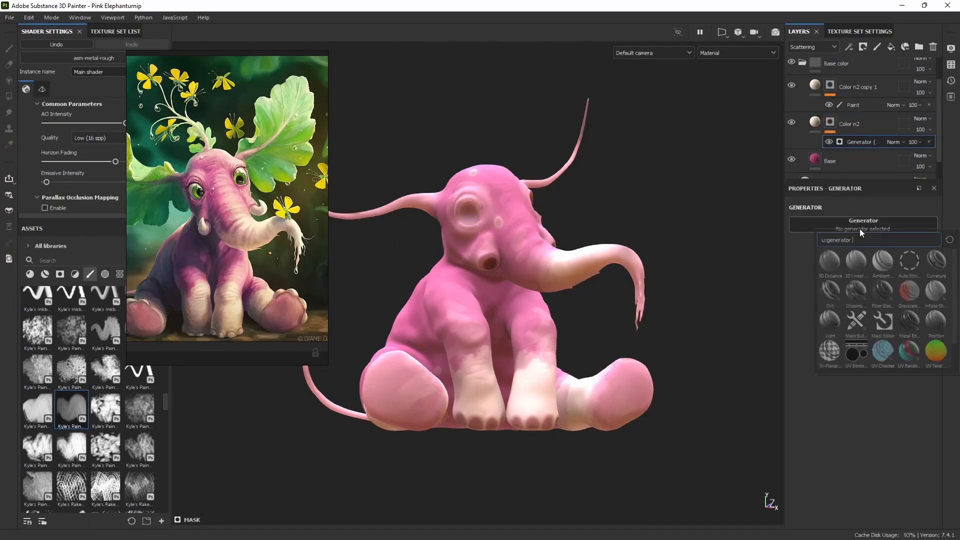
{"action": "left_click", "coordinate": [937, 265]}
{"action": "left_click_drag", "start_coordinate": [624, 344], "coordinate": [592, 346], "text": "alt"}
{"action": "left_click_drag", "start_coordinate": [867, 309], "coordinate": [838, 308]}
{"action": "left_click_drag", "start_coordinate": [615, 345], "coordinate": [595, 389], "text": "alt"}
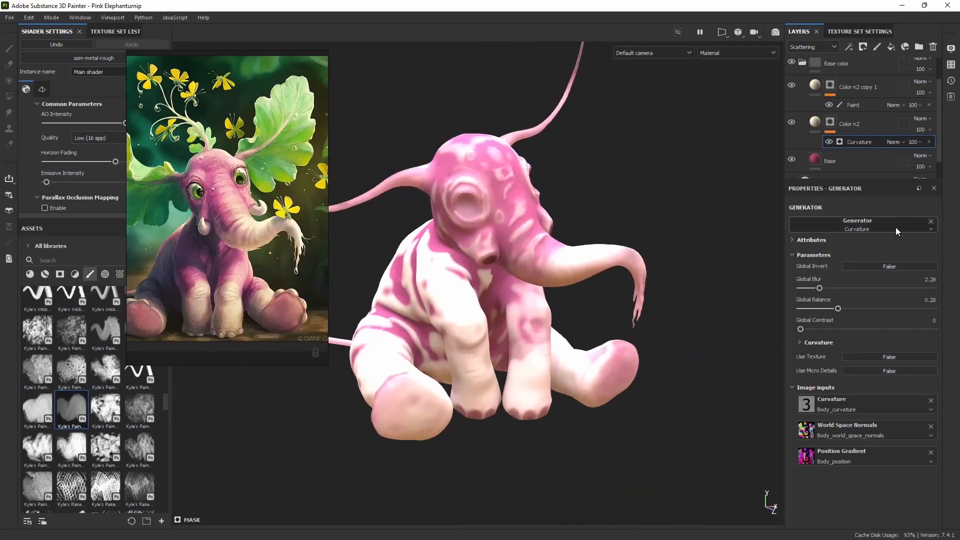
{"action": "left_click", "coordinate": [932, 223]}
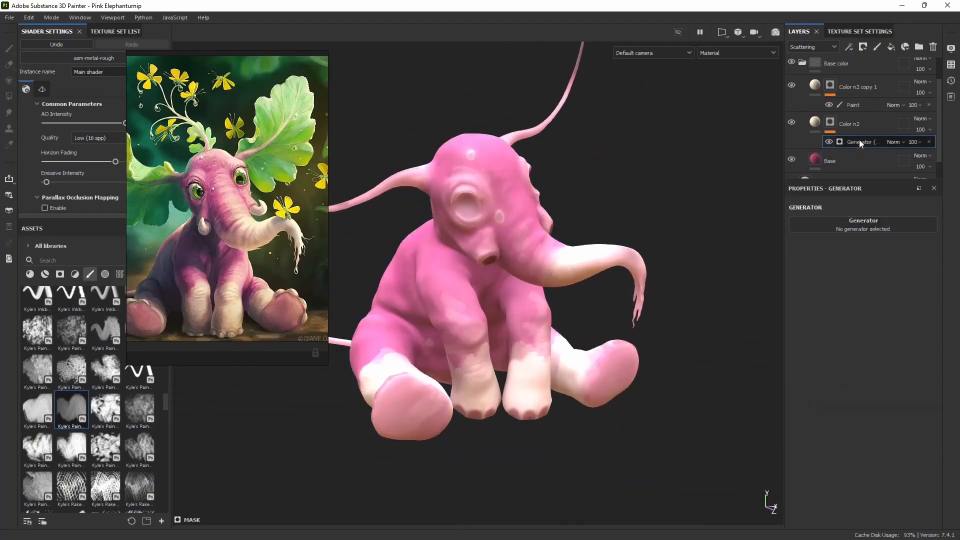
{"action": "key", "text": "Delete"}
Add a fill effect to the Color n2 mask using the Body_curvature map as its grayscale.
{"action": "left_click", "coordinate": [849, 48]}
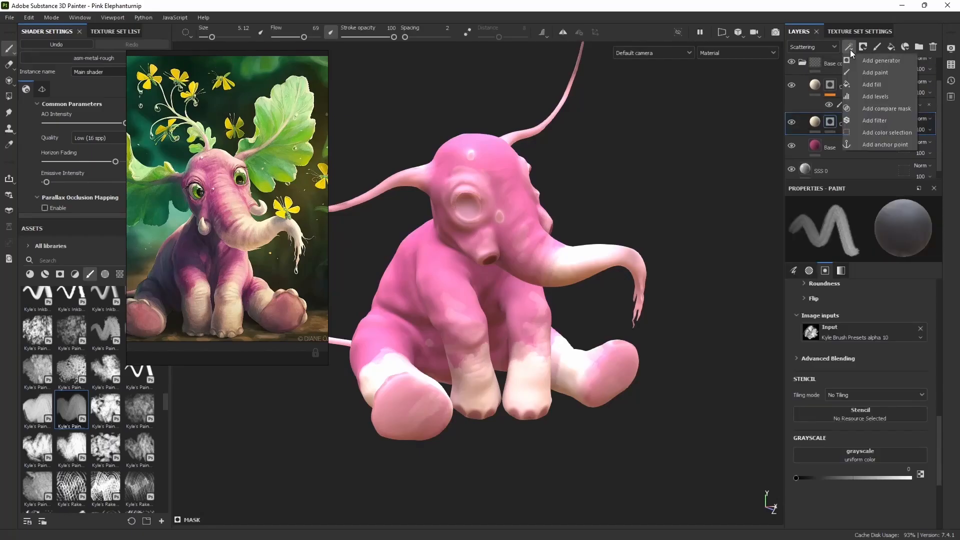
{"action": "left_click", "coordinate": [866, 83]}
{"action": "left_click", "coordinate": [855, 258]}
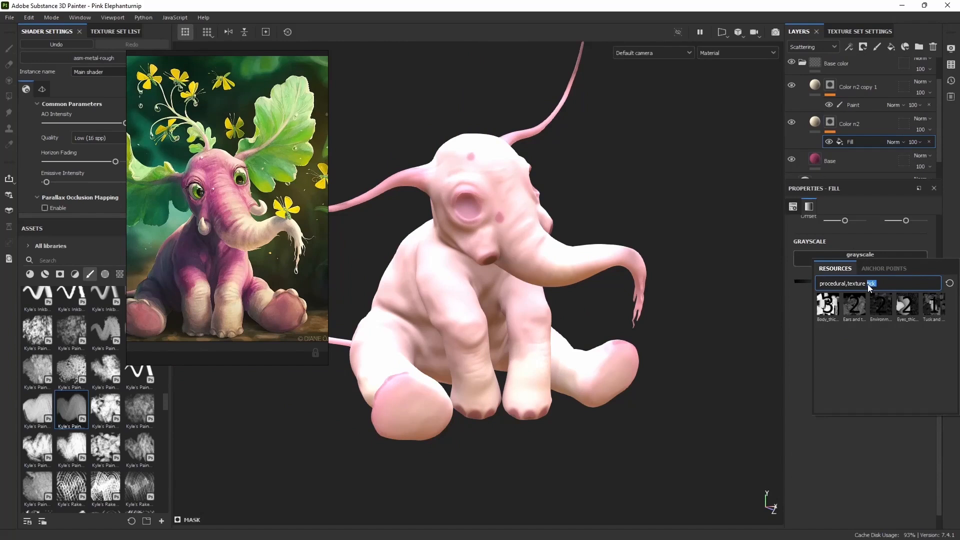
{"action": "type", "text": "curv"}
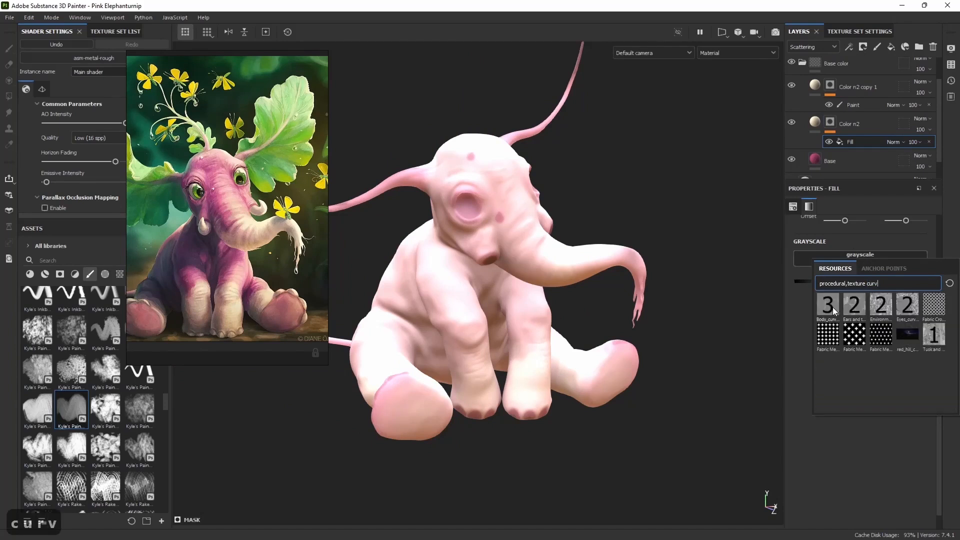
{"action": "left_click", "coordinate": [833, 307]}
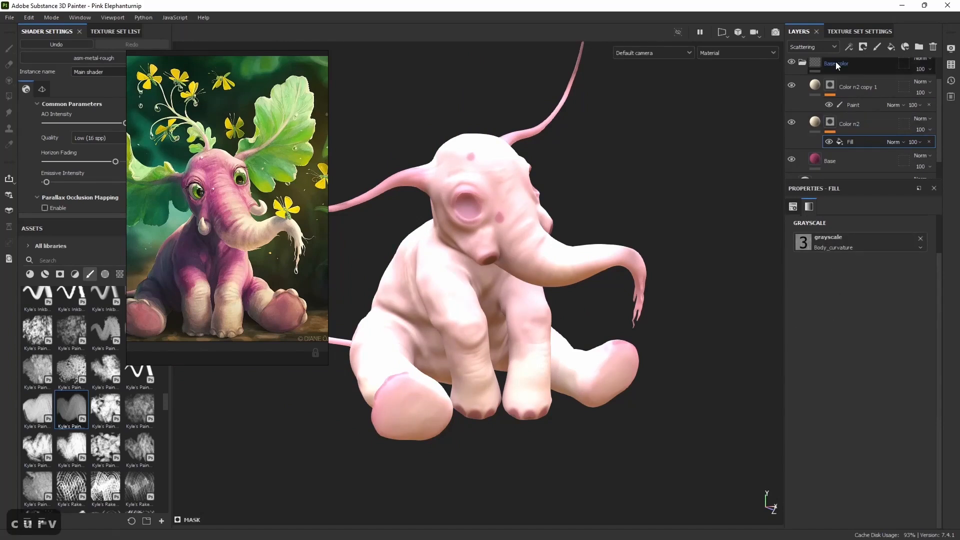
Add Levels above the curvature fill with input black 0.354, midtone 3.073, input white 0.803 and output white 0.398.
{"action": "left_click", "coordinate": [848, 47]}
{"action": "left_click", "coordinate": [866, 92]}
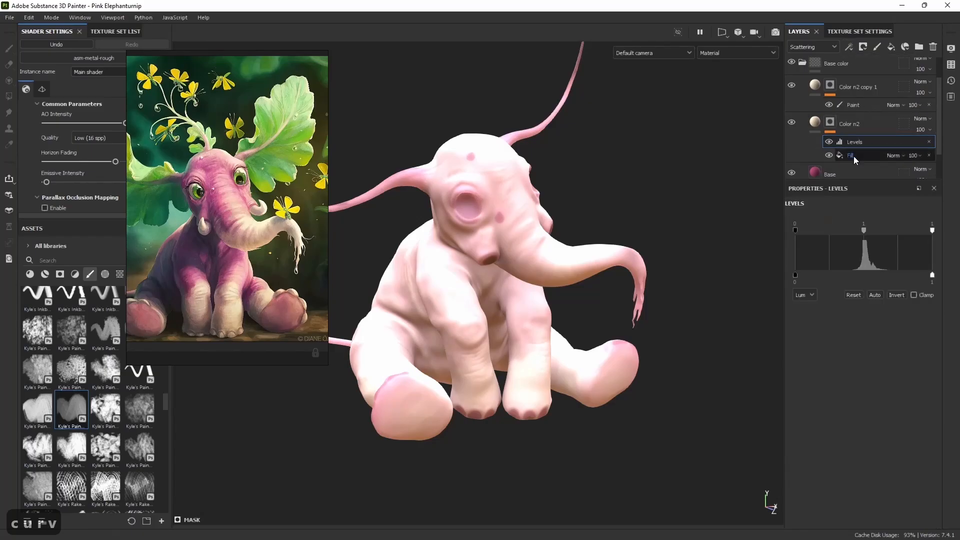
{"action": "left_click_drag", "start_coordinate": [796, 230], "coordinate": [855, 232]}
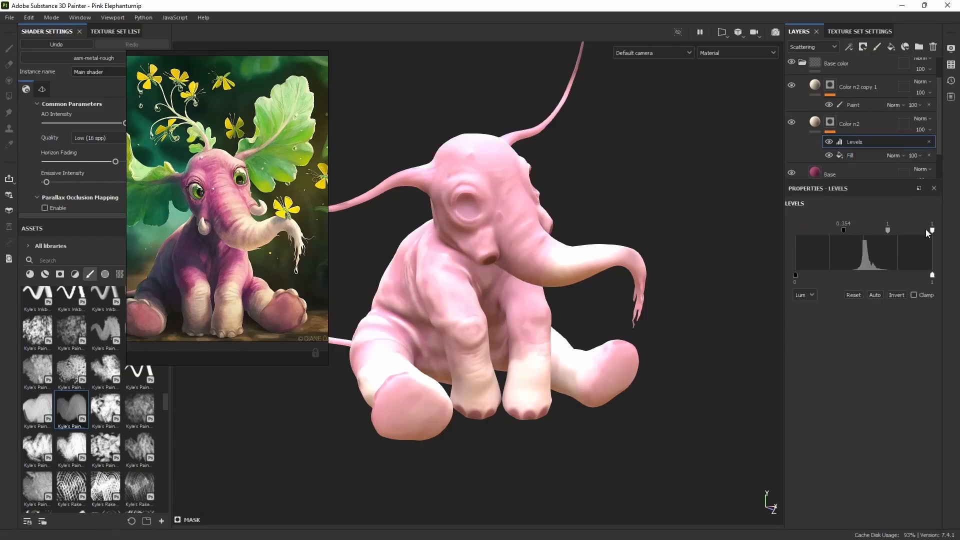
{"action": "left_click_drag", "start_coordinate": [931, 233], "coordinate": [878, 230]}
{"action": "left_click_drag", "start_coordinate": [719, 320], "coordinate": [790, 335], "text": "alt"}
{"action": "left_click_drag", "start_coordinate": [931, 274], "coordinate": [849, 274]}
{"action": "scroll", "coordinate": [445, 320], "scroll_direction": "up", "scroll_amount": 5}
{"action": "left_click_drag", "start_coordinate": [462, 320], "coordinate": [469, 301], "text": "alt"}
{"action": "scroll", "coordinate": [469, 301], "scroll_direction": "down", "scroll_amount": 8}
{"action": "scroll", "coordinate": [454, 331], "scroll_direction": "up", "scroll_amount": 5}
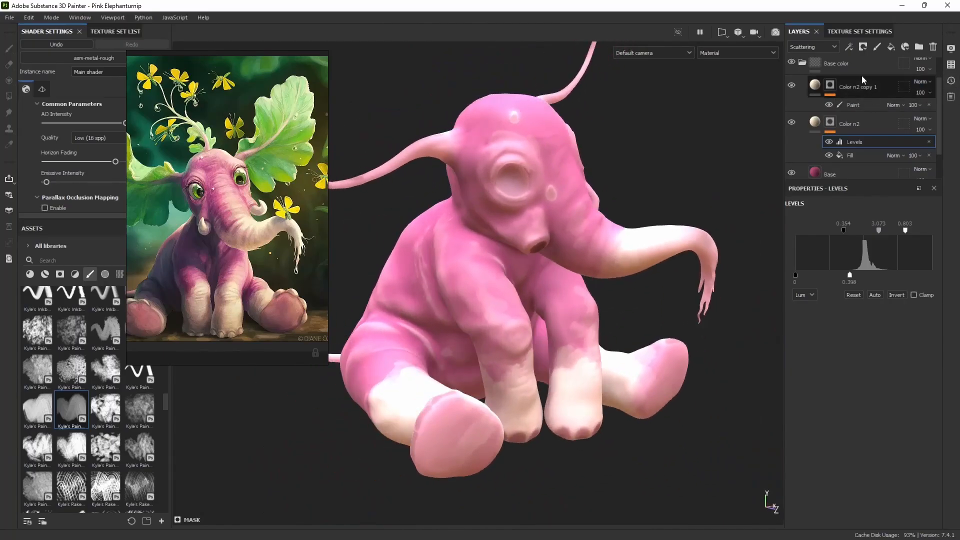
Add a Blur Slope filter above the Levels in the Color n2 mask.
{"action": "left_click", "coordinate": [848, 46]}
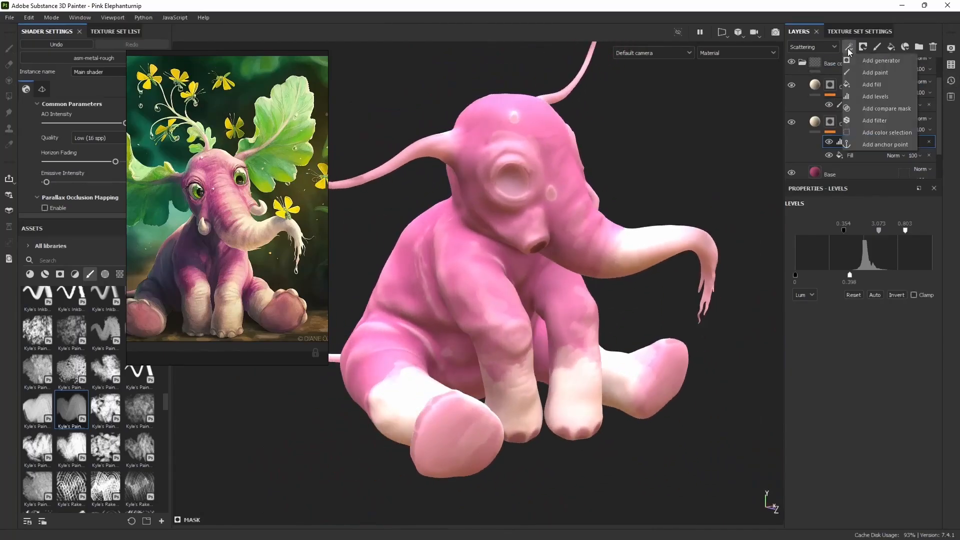
{"action": "left_click", "coordinate": [883, 120]}
{"action": "left_click", "coordinate": [875, 223]}
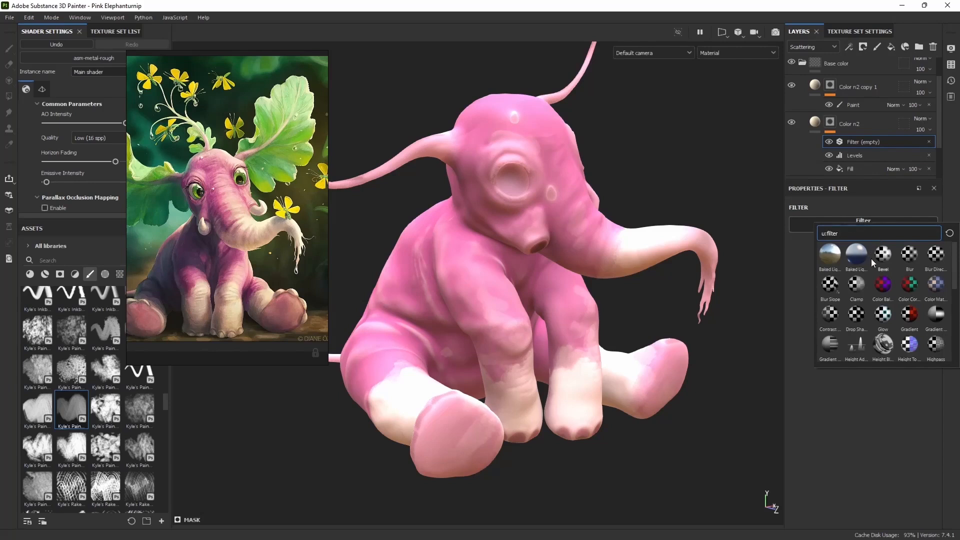
{"action": "left_click", "coordinate": [820, 291]}
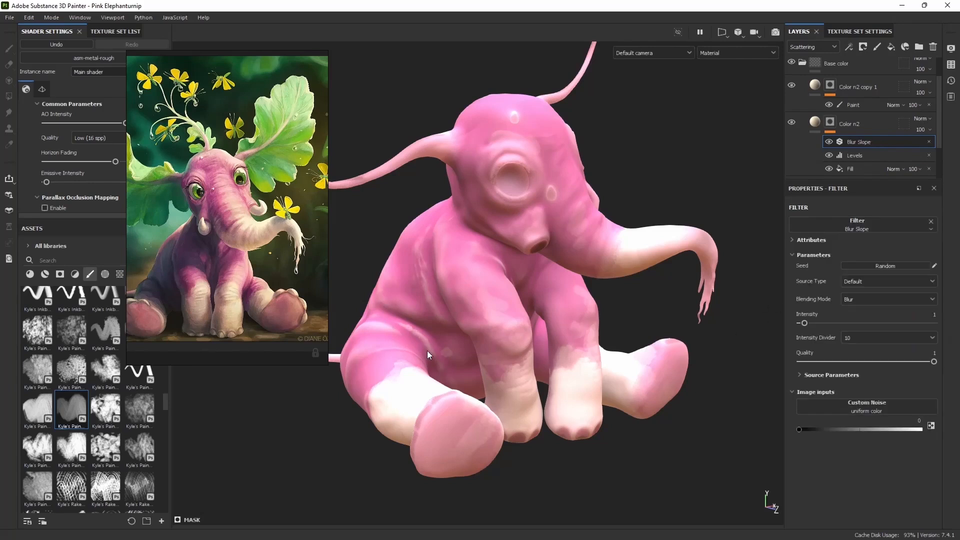
Set the Blur Slope filter's intensity divider to 100 and its intensity to 0.84.
{"action": "scroll", "coordinate": [450, 350], "scroll_direction": "up", "scroll_amount": 5}
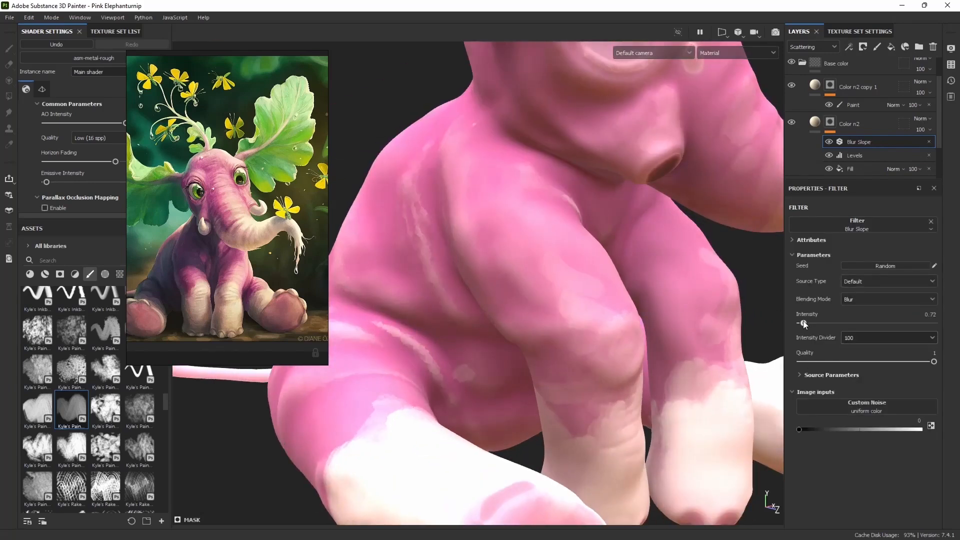
{"action": "left_click_drag", "start_coordinate": [803, 322], "coordinate": [804, 323]}
{"action": "scroll", "coordinate": [488, 319], "scroll_direction": "up", "scroll_amount": 2}
{"action": "scroll", "coordinate": [489, 319], "scroll_direction": "down", "scroll_amount": 8}
{"action": "left_click_drag", "start_coordinate": [488, 318], "coordinate": [500, 311], "text": "alt"}
{"action": "scroll", "coordinate": [546, 294], "scroll_direction": "up", "scroll_amount": 4}
{"action": "scroll", "coordinate": [514, 293], "scroll_direction": "down", "scroll_amount": 3}
{"action": "middle_click_drag", "start_coordinate": [499, 310], "coordinate": [544, 338], "text": "alt"}
{"action": "scroll", "coordinate": [854, 125], "scroll_direction": "up", "scroll_amount": 2}
Hide the SSS layer and rename the two cream layers, the hand-painted one as Paint and the curvature-masked one as Curv.
{"action": "left_click", "coordinate": [792, 69]}
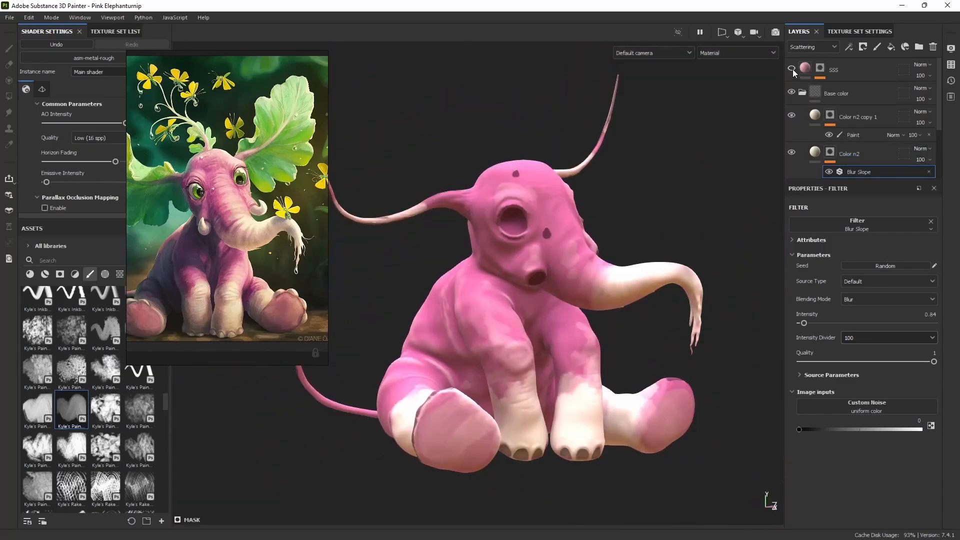
{"action": "mouse_move", "coordinate": [545, 300]}
{"action": "left_mouse_down", "text": "alt"}
{"action": "mouse_move", "coordinate": [696, 313]}
{"action": "mouse_move", "coordinate": [536, 301]}
{"action": "left_mouse_up", "text": "alt"}
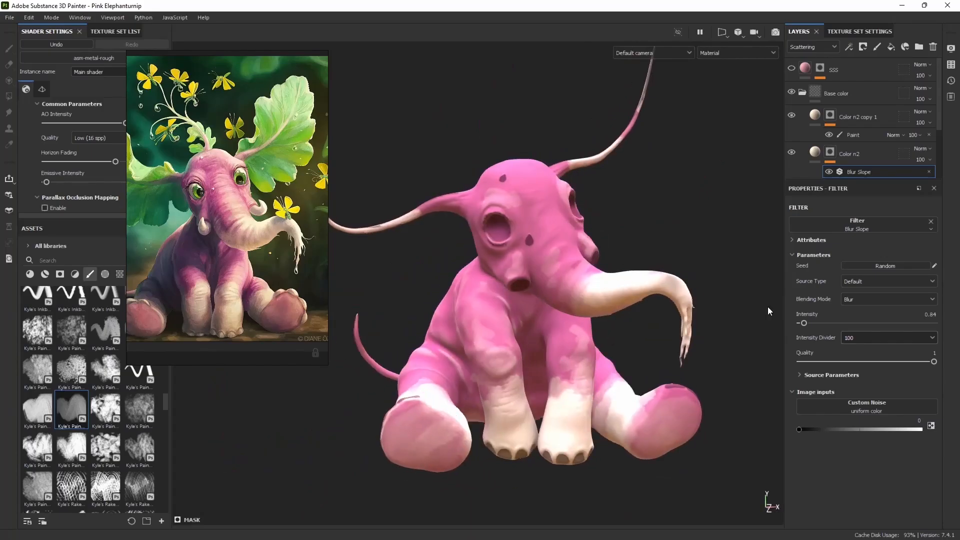
{"action": "left_click", "coordinate": [852, 135]}
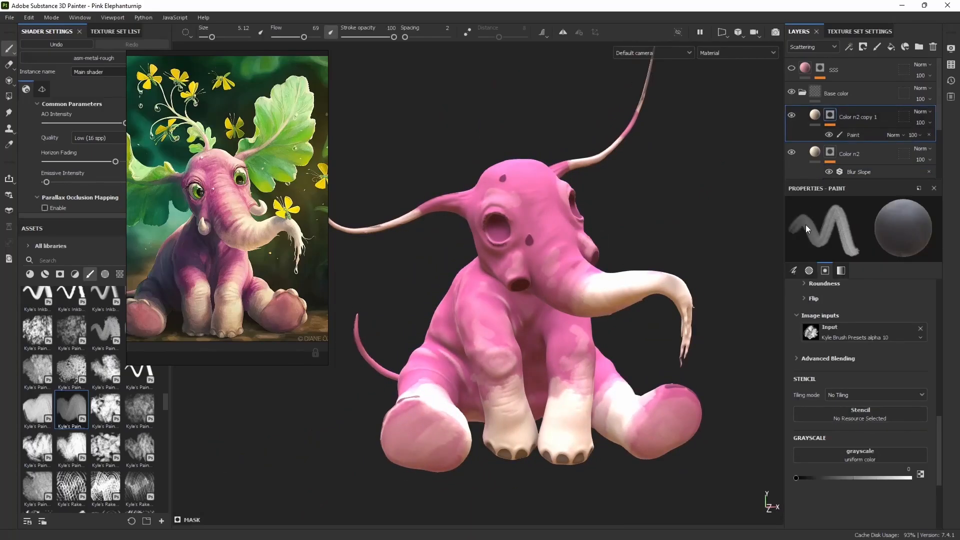
{"action": "double_click", "coordinate": [860, 119]}
{"action": "type", "text": "Paint"}
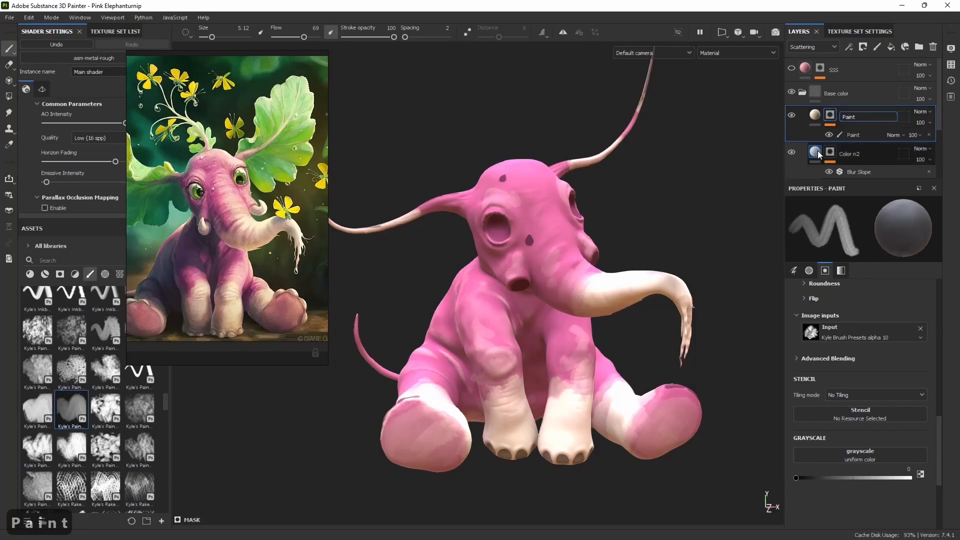
{"action": "double_click", "coordinate": [846, 154]}
{"action": "type", "text": "Curv"}
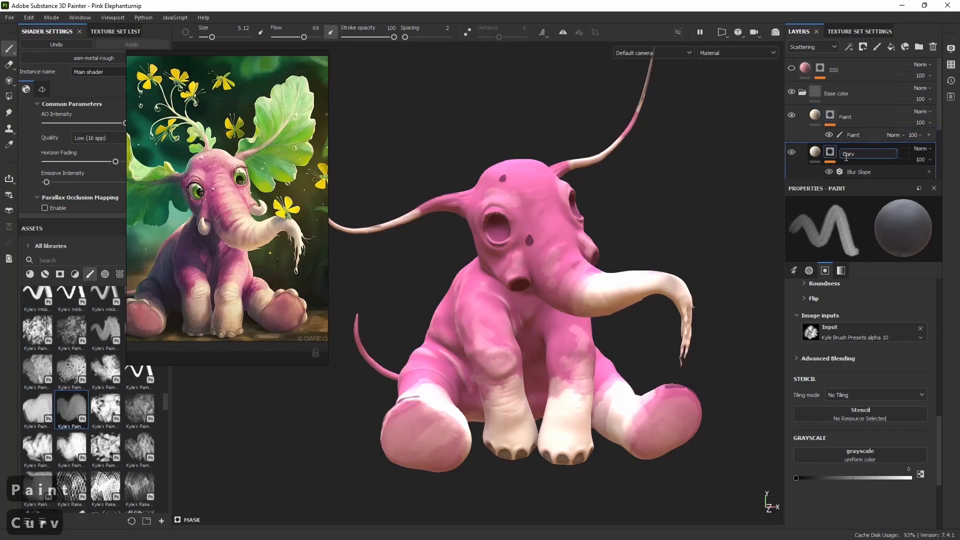
Duplicate the Paint layer and rename the copy as AO.
{"action": "left_click", "coordinate": [860, 120]}
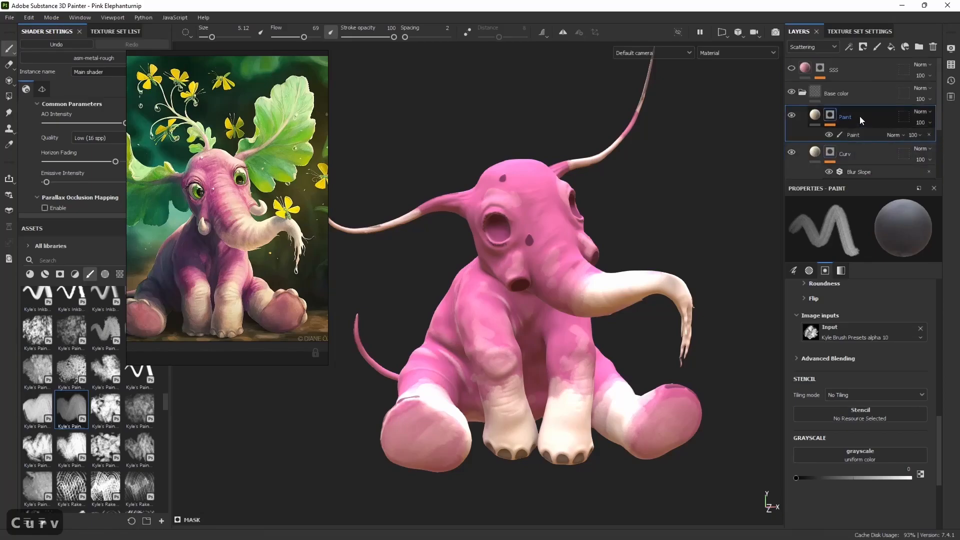
{"action": "key", "text": "ctrl+d"}
{"action": "double_click", "coordinate": [853, 120]}
{"action": "type", "text": "AO"}
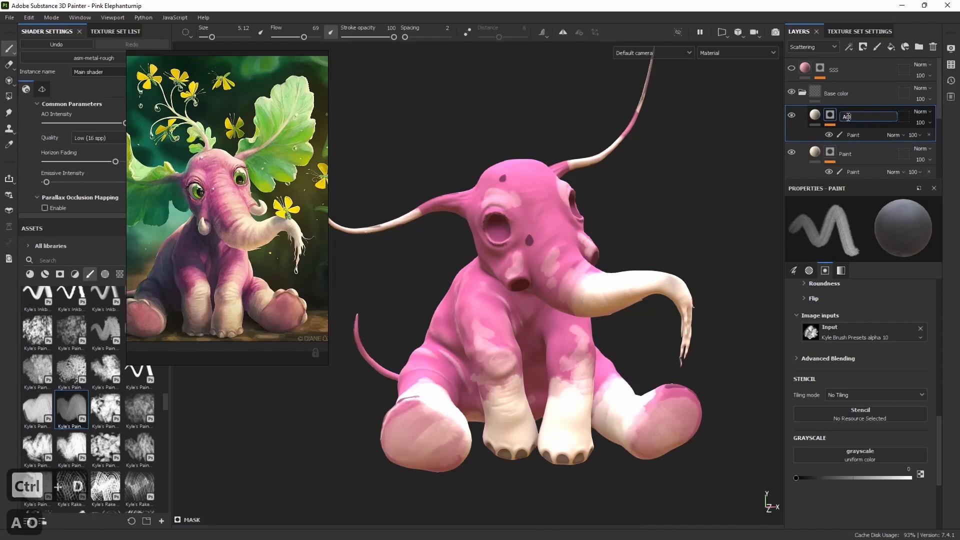
Set the AO layer's base color to a dark purple sampled from the shaded skin beside the trunk in the reference painting.
{"action": "left_click", "coordinate": [815, 115]}
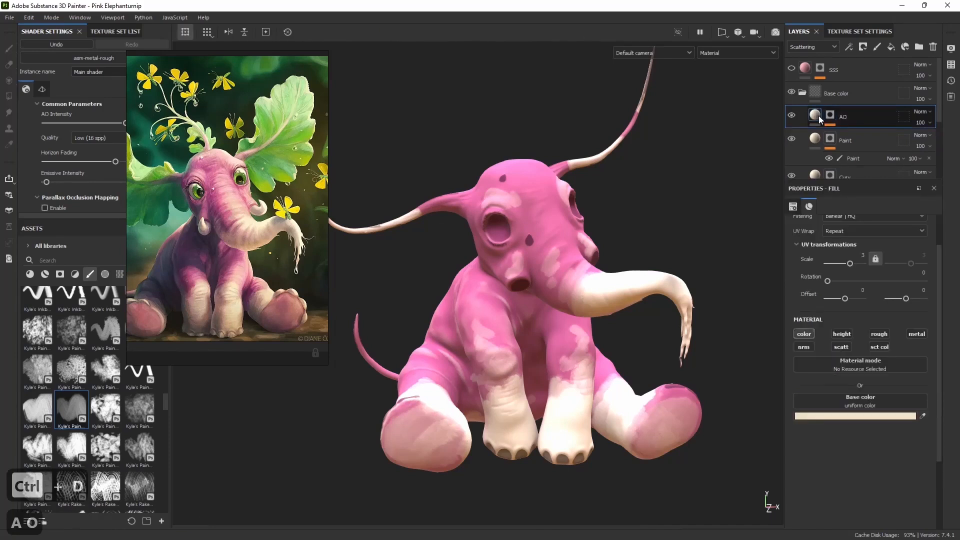
{"action": "scroll", "coordinate": [210, 188], "scroll_direction": "up", "scroll_amount": 5}
{"action": "left_click", "coordinate": [922, 415]}
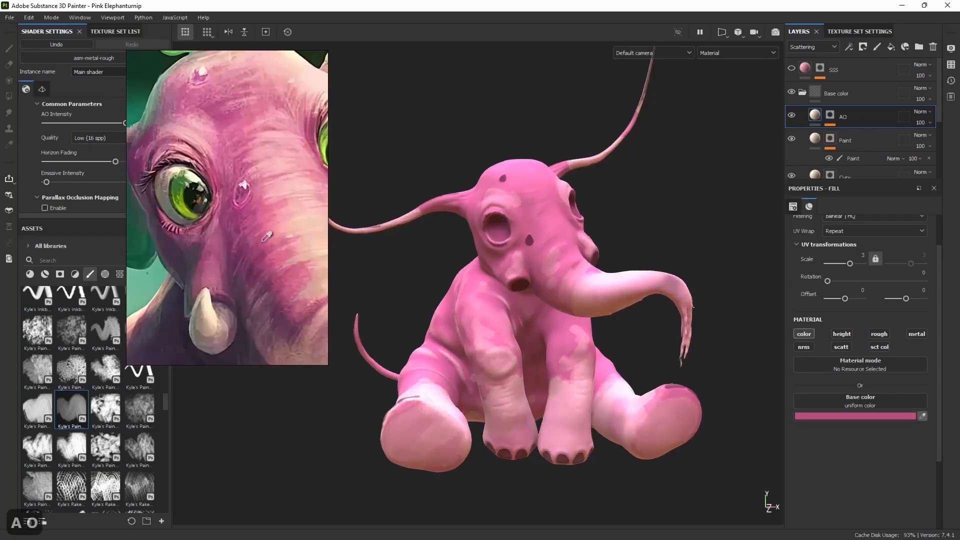
{"action": "left_click", "coordinate": [251, 267]}
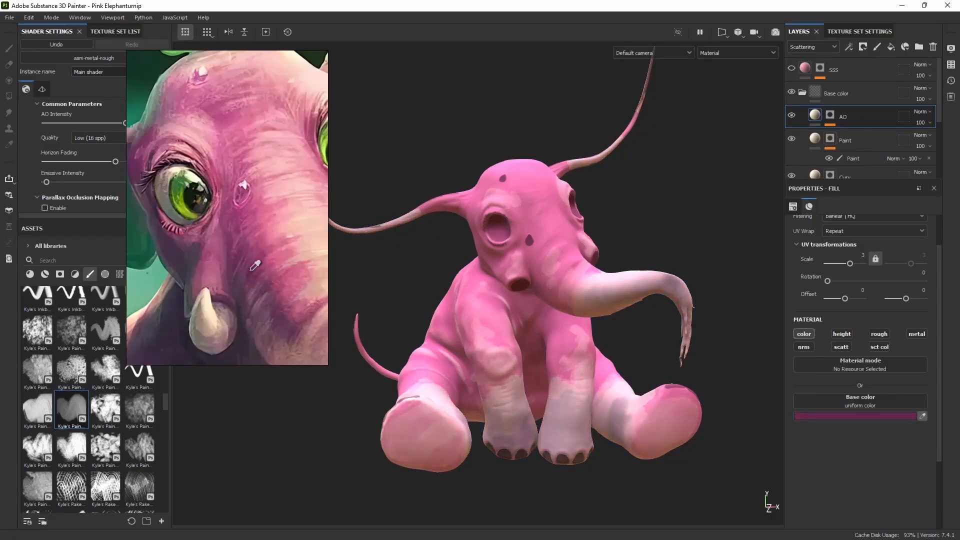
Replace the Paint effect in the AO layer's mask with a fill effect.
{"action": "left_click", "coordinate": [831, 116]}
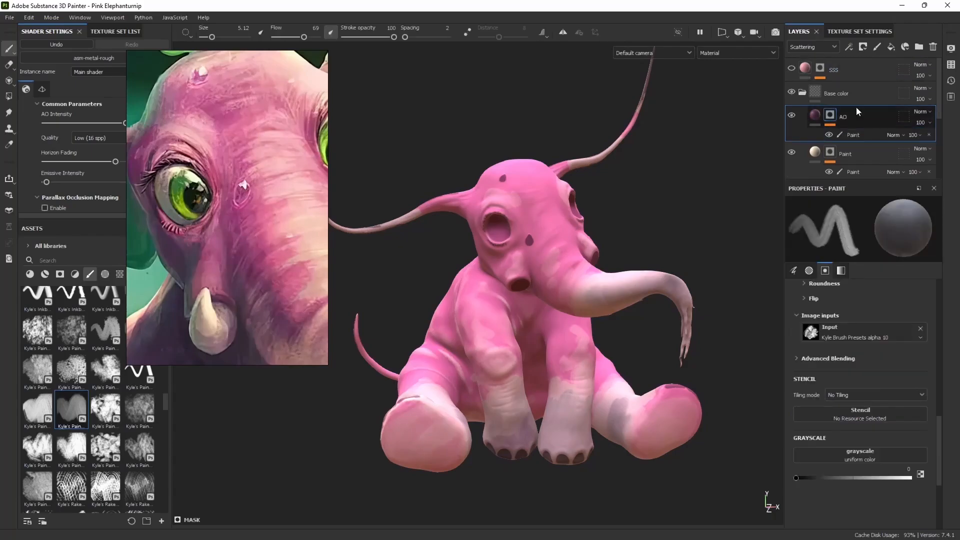
{"action": "left_click", "coordinate": [831, 115]}
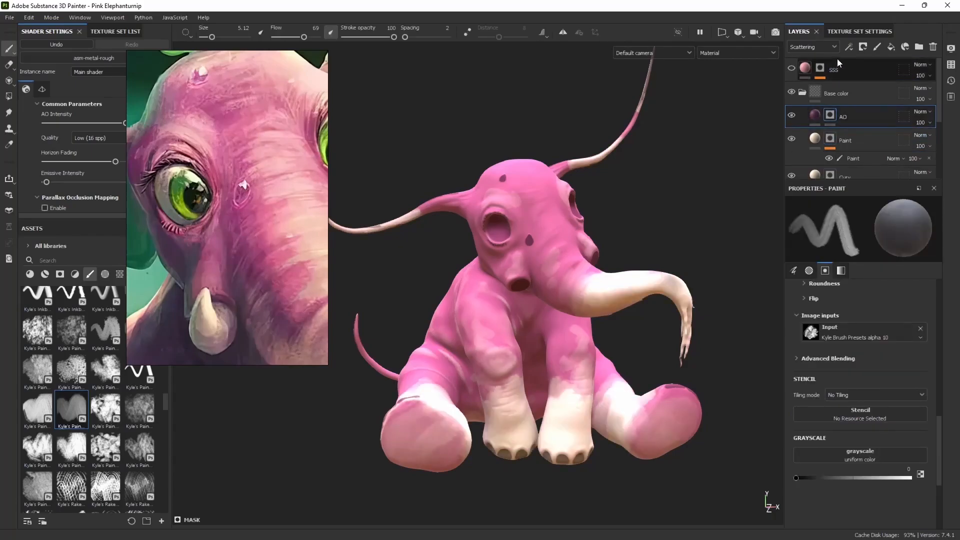
{"action": "left_click", "coordinate": [849, 46]}
{"action": "left_click", "coordinate": [864, 86]}
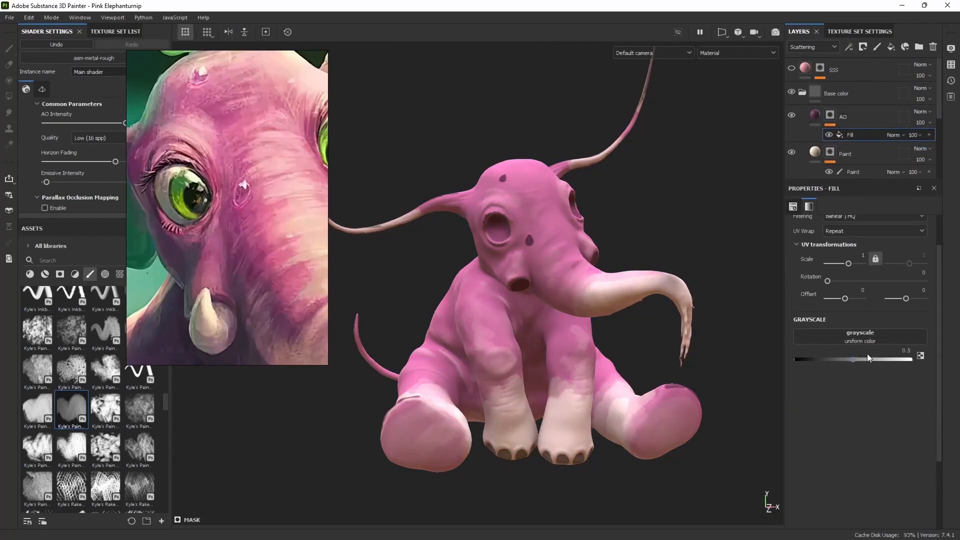
Use the Body_ambient_occlusion map as the grayscale source of the fill effect in the AO layer's mask.
{"action": "left_click", "coordinate": [867, 340]}
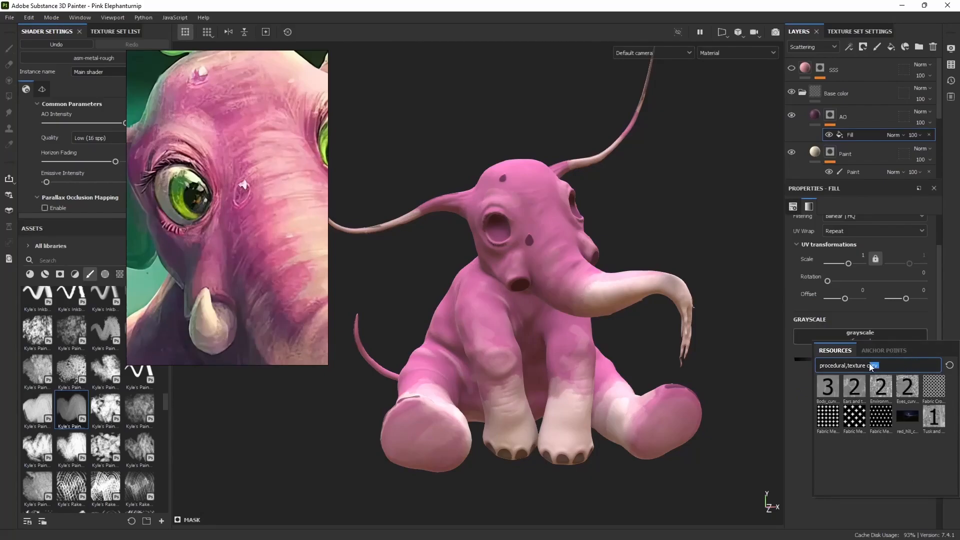
{"action": "type", "text": "amb"}
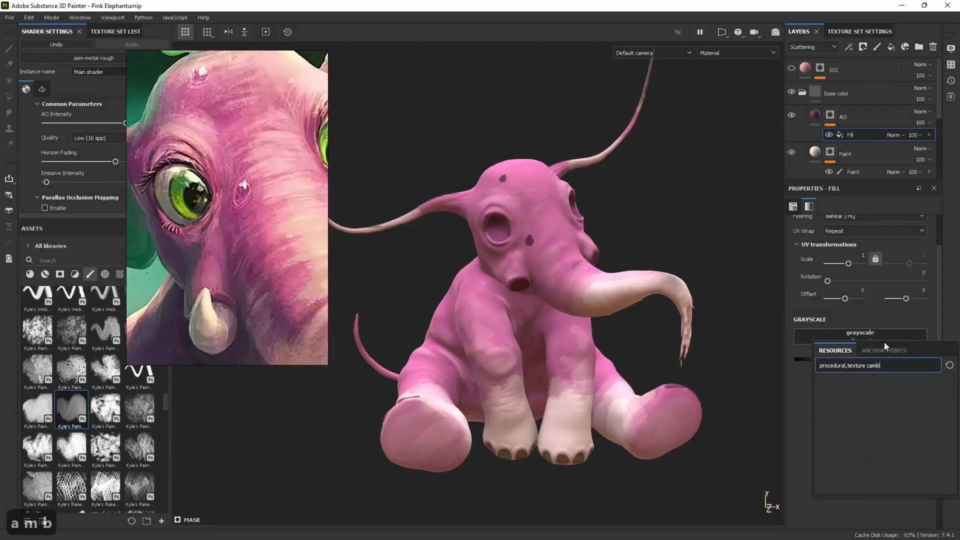
{"action": "left_click_drag", "start_coordinate": [893, 366], "coordinate": [870, 370]}
{"action": "type", "text": "amb"}
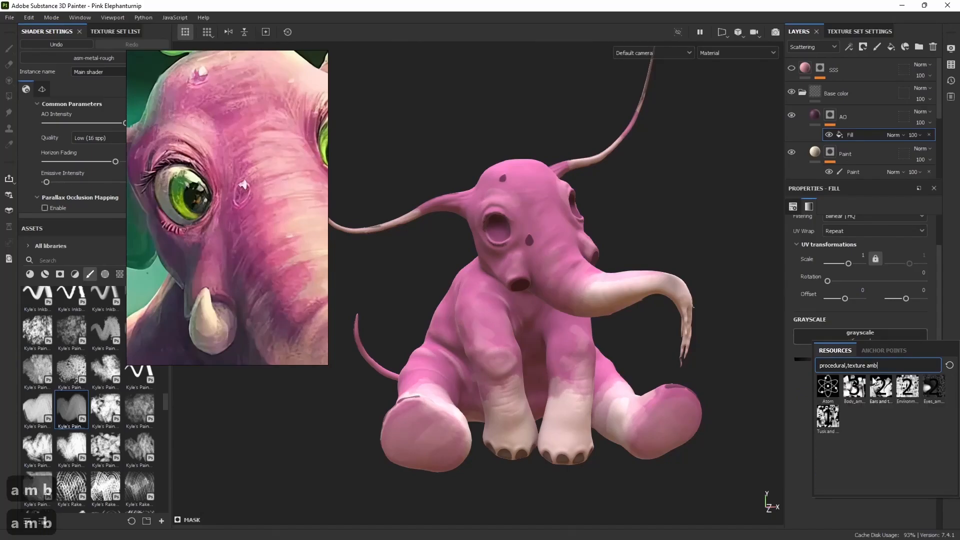
{"action": "left_click", "coordinate": [854, 387]}
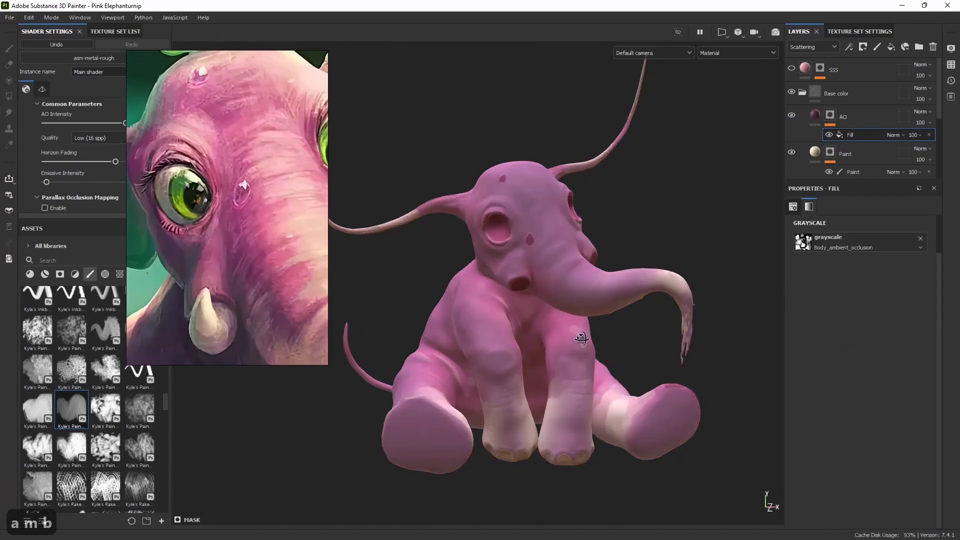
Add an inverted Levels effect to the AO mask with its input black point at 0.423, midtone at 1.385 and white point at 0.993.
{"action": "left_click", "coordinate": [848, 46]}
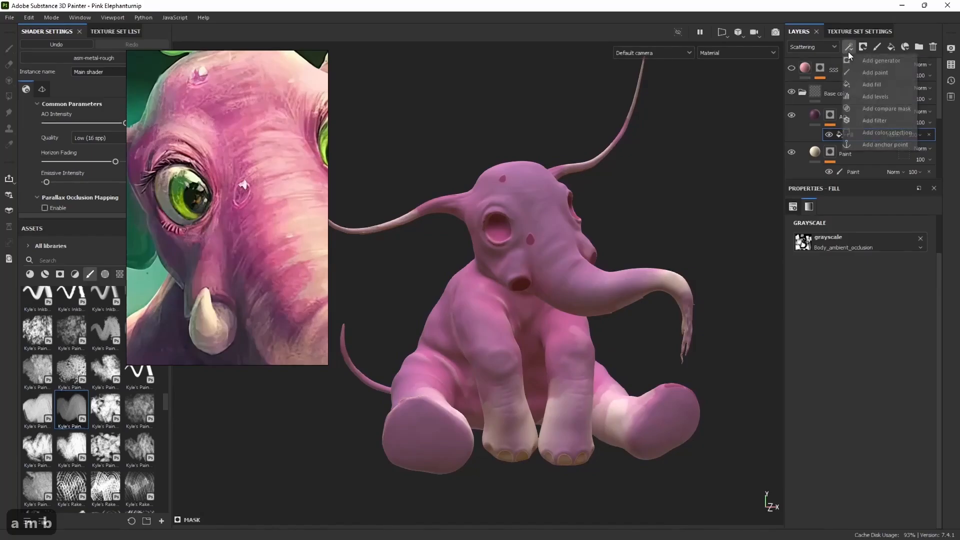
{"action": "left_click", "coordinate": [868, 94]}
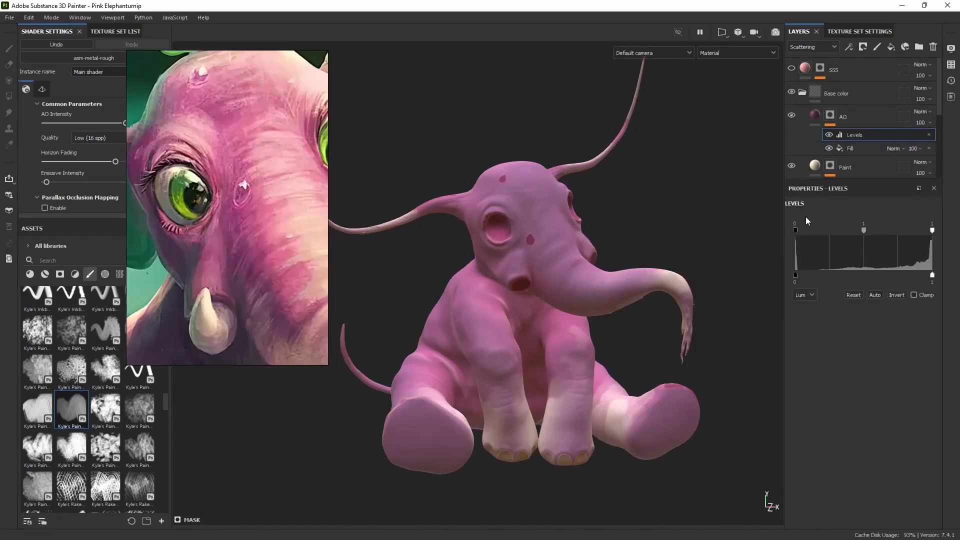
{"action": "left_click_drag", "start_coordinate": [795, 231], "coordinate": [839, 231]}
{"action": "left_click_drag", "start_coordinate": [932, 230], "coordinate": [848, 231]}
{"action": "left_click", "coordinate": [895, 294]}
{"action": "mouse_move", "coordinate": [890, 230]}
{"action": "left_mouse_down"}
{"action": "mouse_move", "coordinate": [865, 229]}
{"action": "mouse_move", "coordinate": [931, 230]}
{"action": "left_mouse_up"}
{"action": "mouse_move", "coordinate": [848, 231]}
{"action": "left_mouse_down"}
{"action": "mouse_move", "coordinate": [794, 233]}
{"action": "mouse_move", "coordinate": [894, 231]}
{"action": "left_mouse_up"}
{"action": "mouse_move", "coordinate": [592, 341]}
{"action": "left_mouse_down", "text": "alt"}
{"action": "mouse_move", "coordinate": [735, 318]}
{"action": "mouse_move", "coordinate": [600, 349]}
{"action": "left_mouse_up", "text": "alt"}
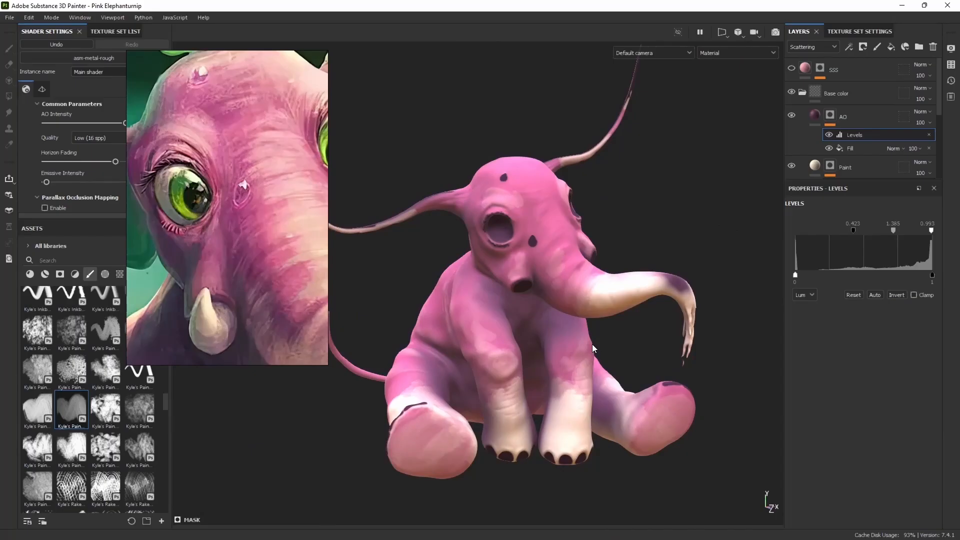
Replace the Levels and Fill effects in the AO layer's mask with a Dirt generator.
{"action": "left_click", "coordinate": [928, 135]}
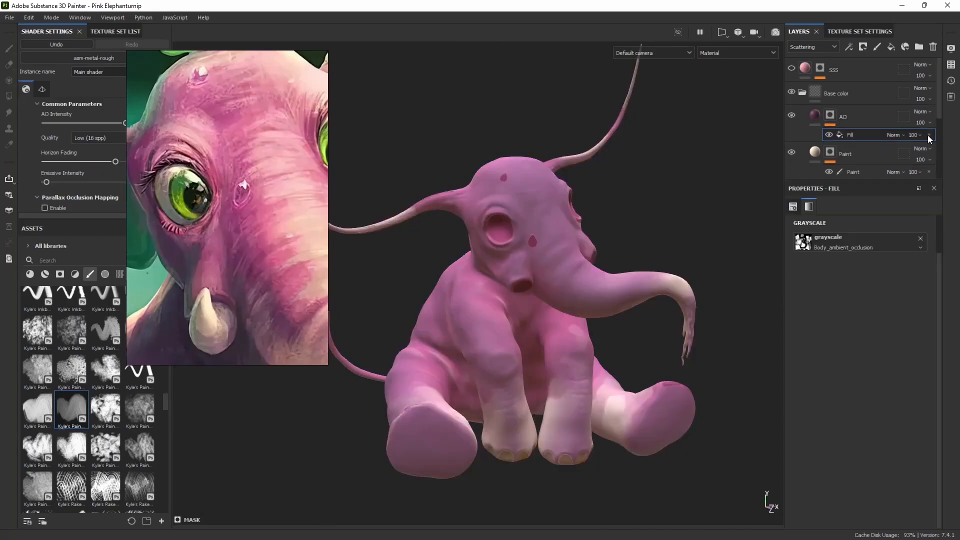
{"action": "left_click", "coordinate": [928, 136]}
{"action": "left_click", "coordinate": [842, 120]}
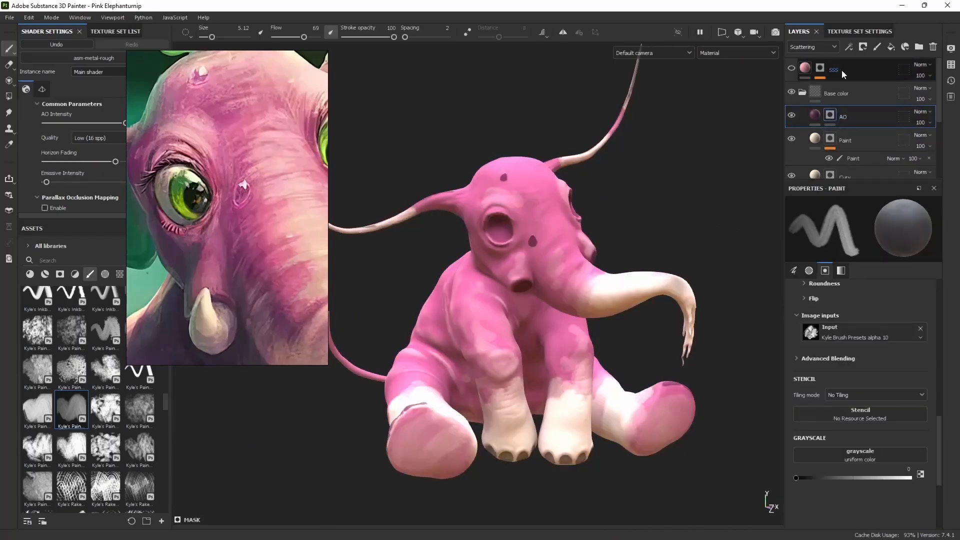
{"action": "left_click", "coordinate": [848, 48]}
{"action": "left_click", "coordinate": [874, 103]}
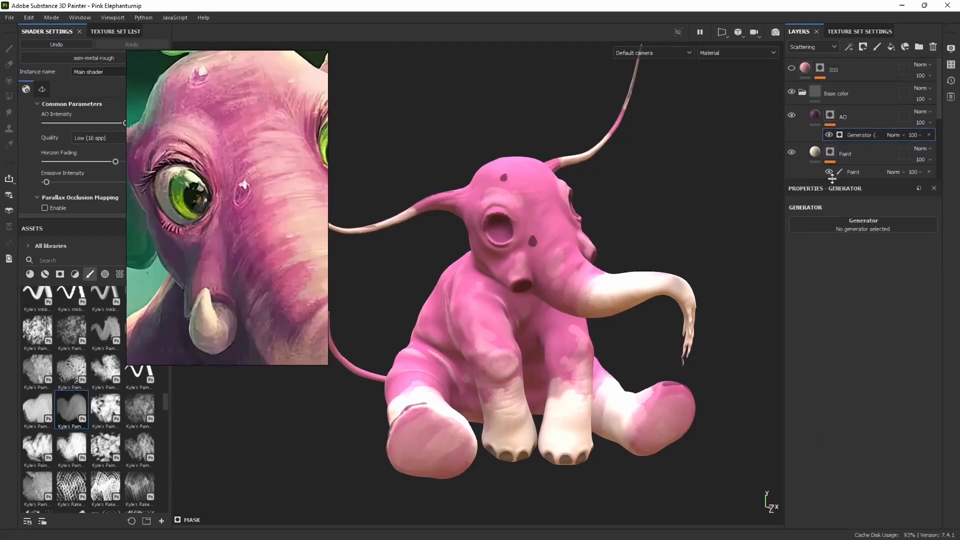
{"action": "left_click", "coordinate": [857, 227]}
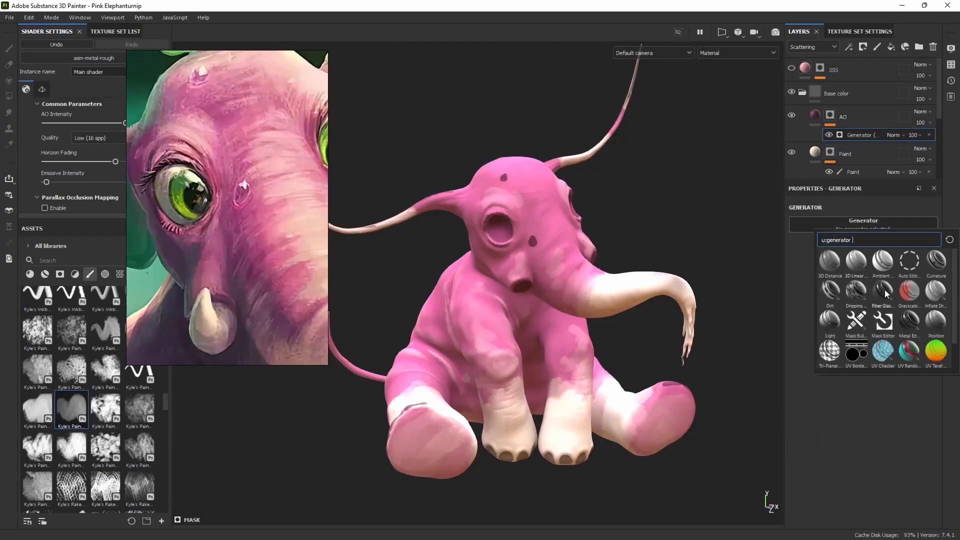
{"action": "mouse_move", "coordinate": [884, 294]}
{"action": "mouse_move", "coordinate": [846, 292]}
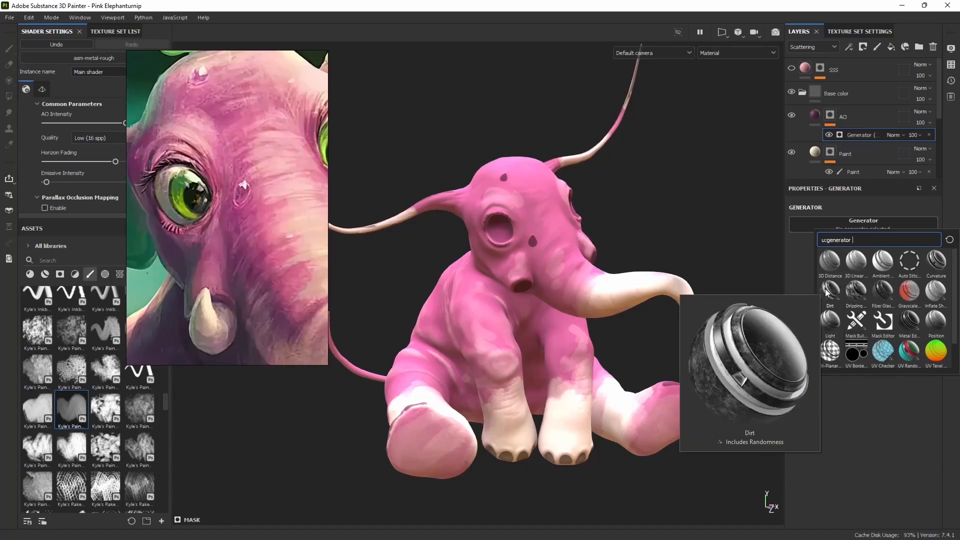
{"action": "left_click", "coordinate": [827, 291]}
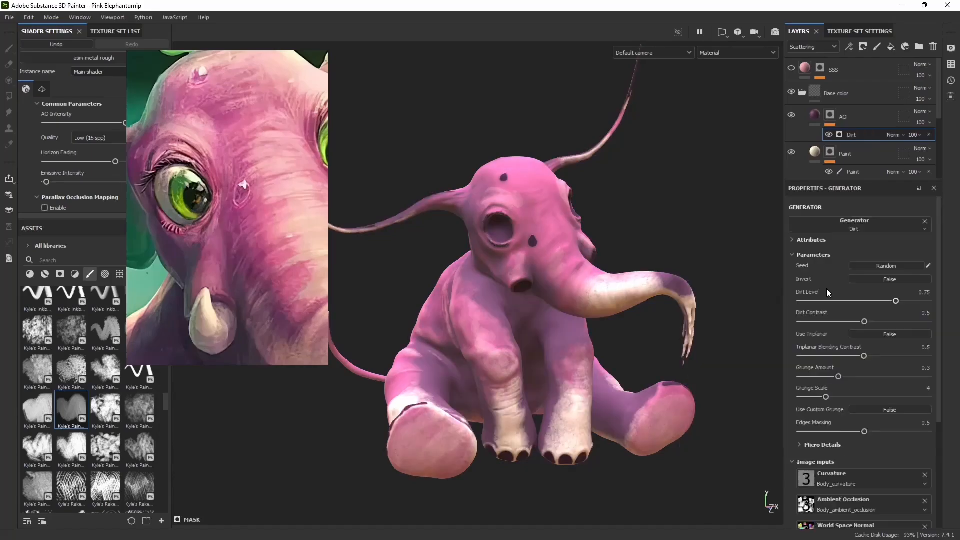
Invert the Dirt generator, set Dirt Level to 0.84 and Dirt Contrast to 0.12, and enable Use Triplanar.
{"action": "left_click", "coordinate": [884, 280]}
{"action": "left_click_drag", "start_coordinate": [864, 322], "coordinate": [815, 322]}
{"action": "left_click_drag", "start_coordinate": [894, 301], "coordinate": [908, 301]}
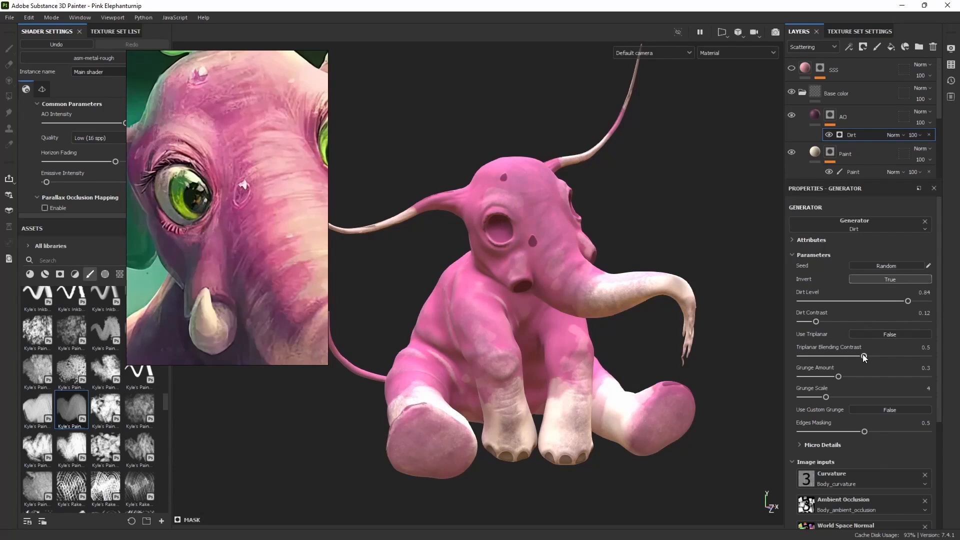
{"action": "left_click", "coordinate": [864, 334]}
{"action": "scroll", "coordinate": [503, 274], "scroll_direction": "up", "scroll_amount": 3}
{"action": "scroll", "coordinate": [503, 274], "scroll_direction": "down", "scroll_amount": 5}
{"action": "left_click_drag", "start_coordinate": [285, 216], "coordinate": [173, 204]}
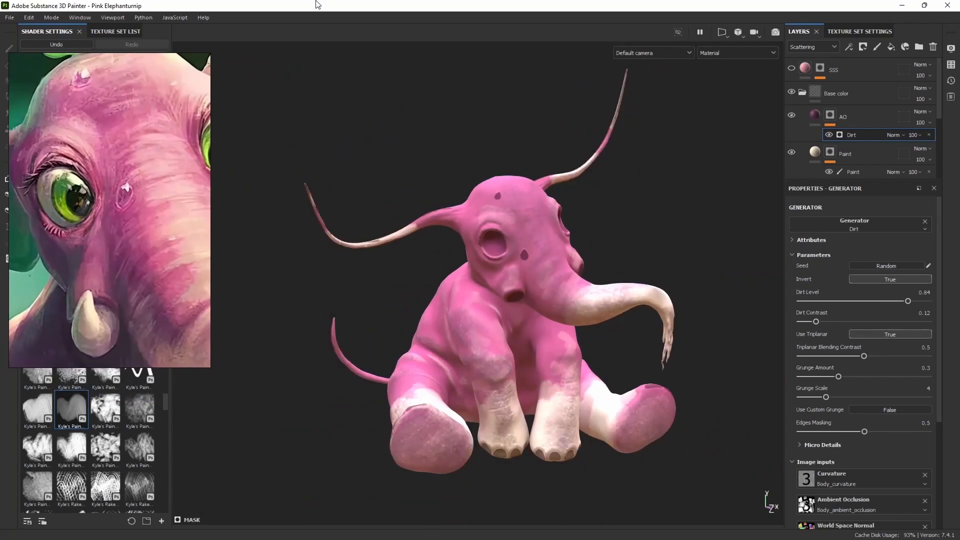
Examine how the masked colors fall across the body's UV tiles in the 2D view, and return to the 3D view.
{"action": "key", "text": "F3"}
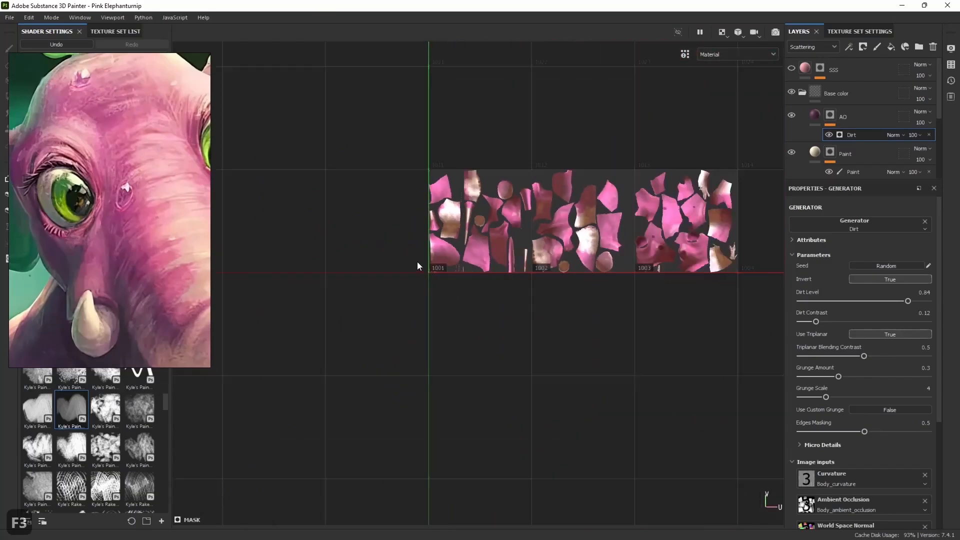
{"action": "scroll", "coordinate": [517, 233], "scroll_direction": "up", "scroll_amount": 6}
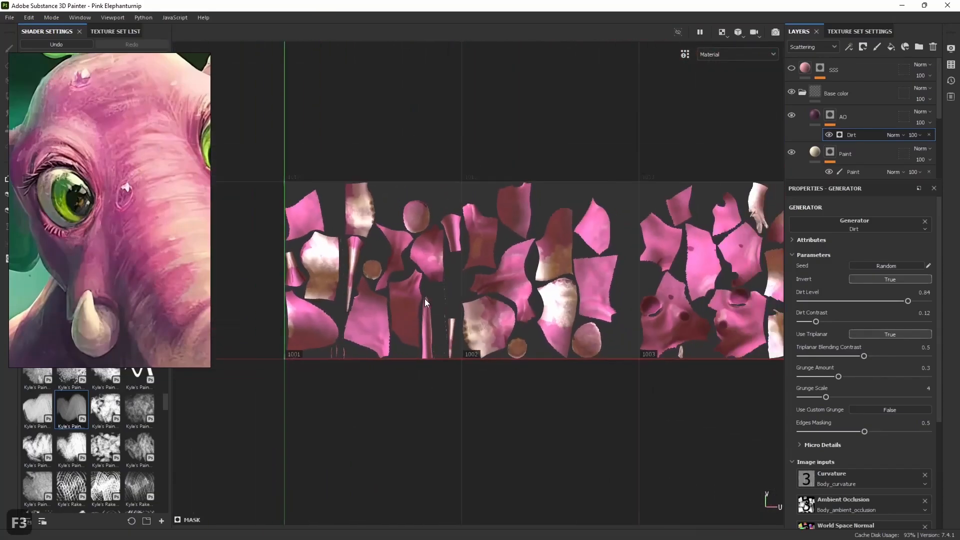
{"action": "scroll", "coordinate": [396, 277], "scroll_direction": "down", "scroll_amount": 6}
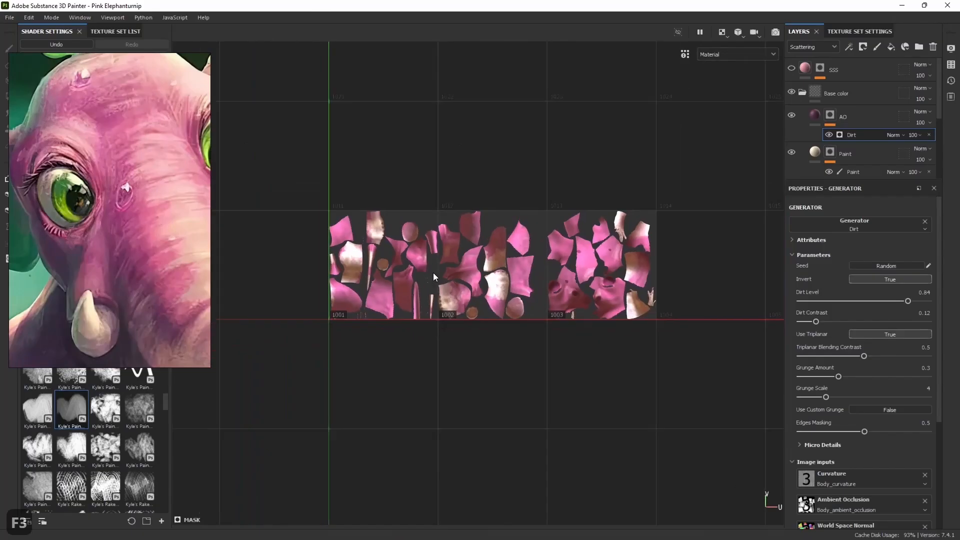
{"action": "key", "text": "F2"}
{"action": "scroll", "coordinate": [527, 303], "scroll_direction": "up", "scroll_amount": 5}
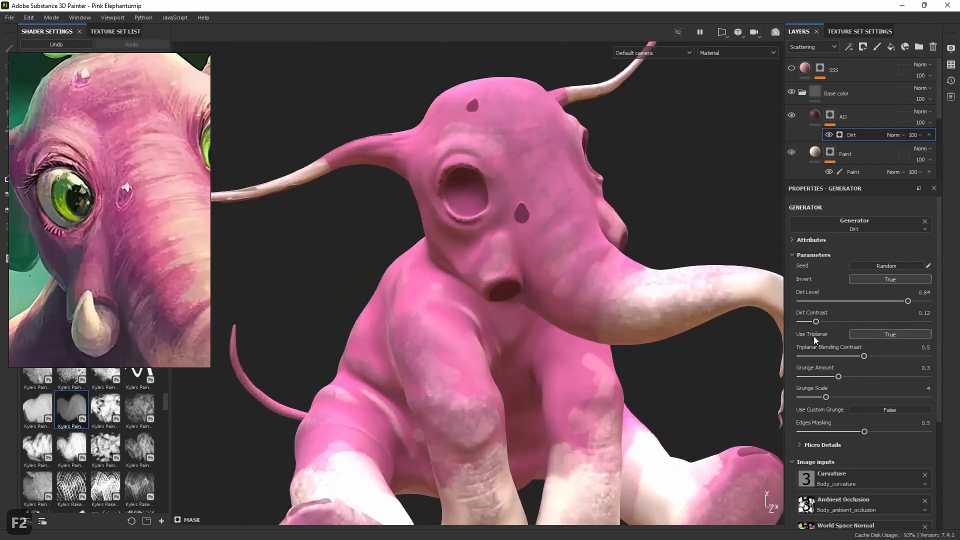
Set the Dirt generator's Dirt Contrast to 0.09, Triplanar Blending Contrast to 0.42 and Grunge Amount to 0.05.
{"action": "right_click_drag", "start_coordinate": [757, 340], "coordinate": [693, 330], "text": "alt"}
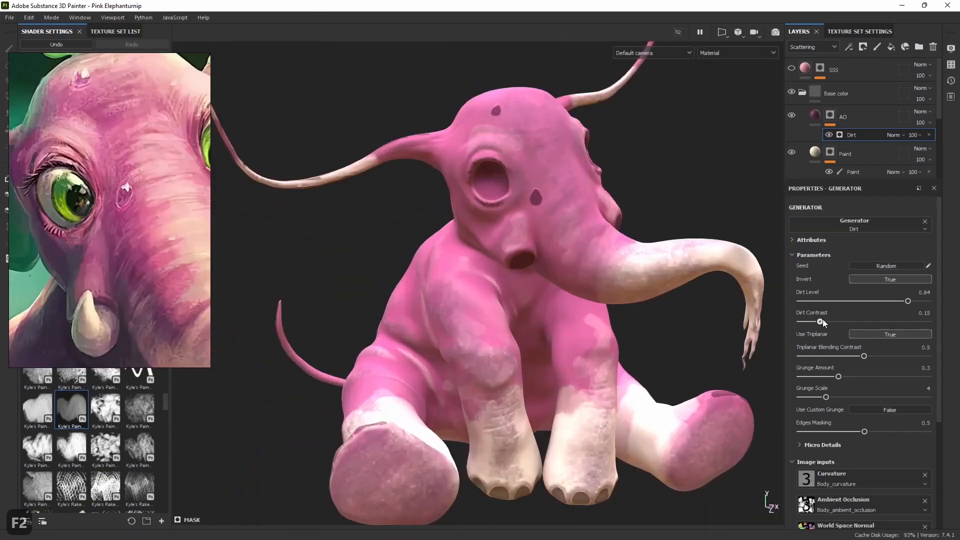
{"action": "left_click_drag", "start_coordinate": [823, 320], "coordinate": [815, 321]}
{"action": "left_click_drag", "start_coordinate": [806, 378], "coordinate": [807, 378]}
Switch the layer stack to the Base color channel and set the AO layer's opacity to 54.
{"action": "left_click", "coordinate": [880, 113]}
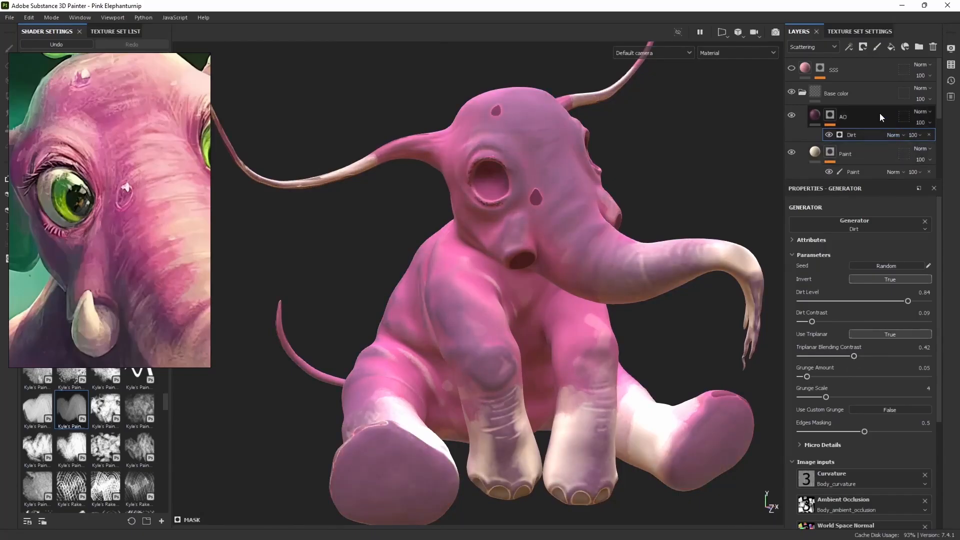
{"action": "left_click_drag", "start_coordinate": [953, 141], "coordinate": [922, 144]}
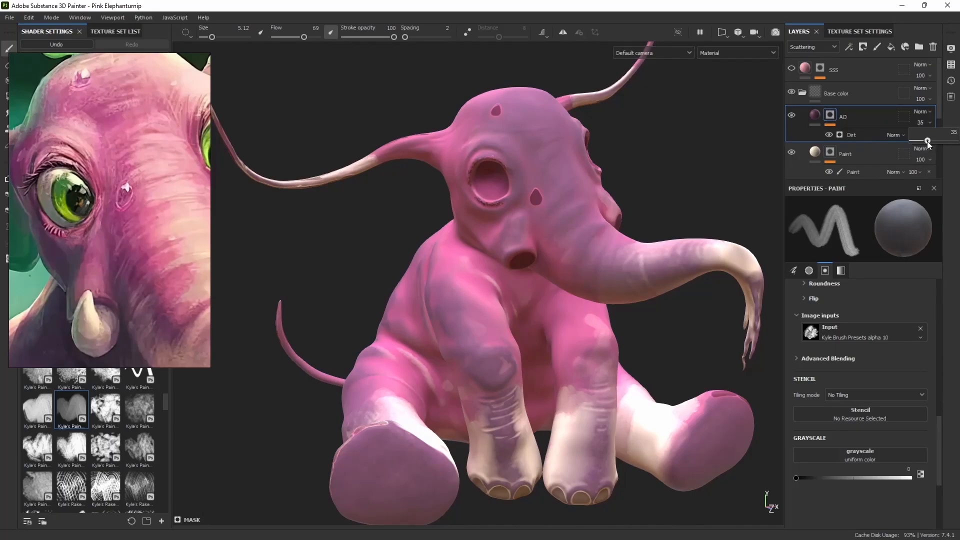
{"action": "left_click", "coordinate": [814, 47]}
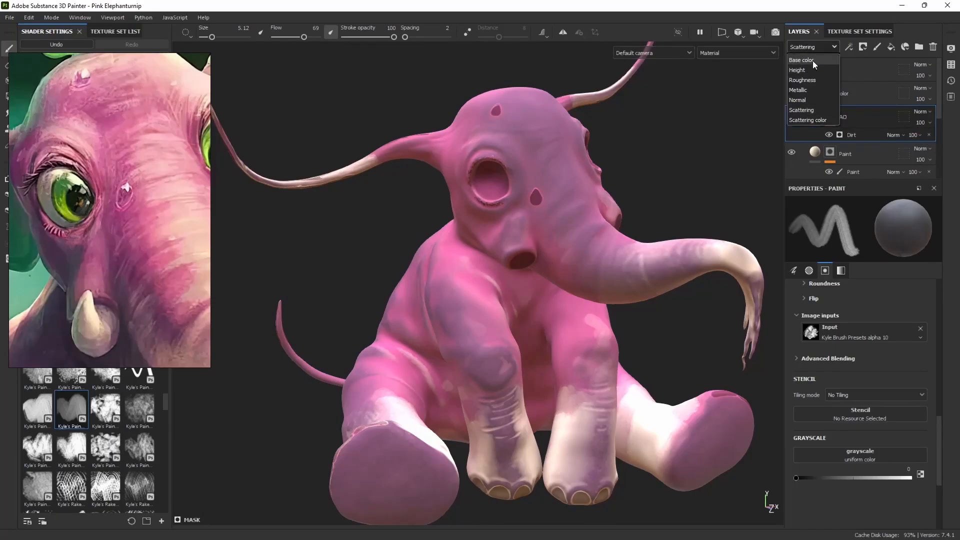
{"action": "left_click", "coordinate": [802, 59]}
{"action": "left_click", "coordinate": [924, 125]}
{"action": "mouse_move", "coordinate": [953, 141]}
{"action": "left_mouse_down"}
{"action": "mouse_move", "coordinate": [923, 144]}
{"action": "mouse_move", "coordinate": [936, 145]}
{"action": "left_mouse_up"}
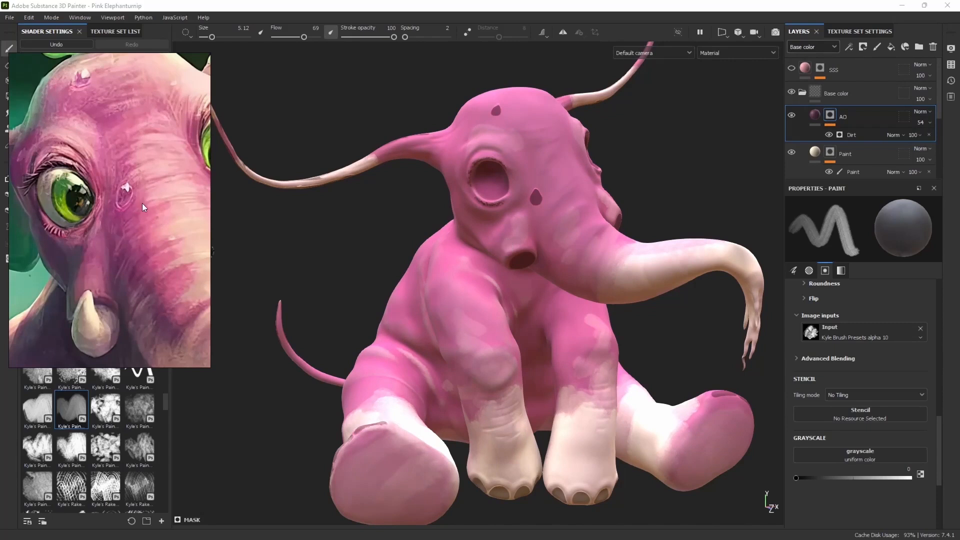
Add a fill layer to the Base color folder and place it directly beneath the Base layer.
{"action": "right_click_drag", "start_coordinate": [142, 202], "coordinate": [147, 195]}
{"action": "left_click", "coordinate": [867, 101]}
{"action": "scroll", "coordinate": [512, 261], "scroll_direction": "down", "scroll_amount": 4}
{"action": "scroll", "coordinate": [515, 266], "scroll_direction": "up", "scroll_amount": 5}
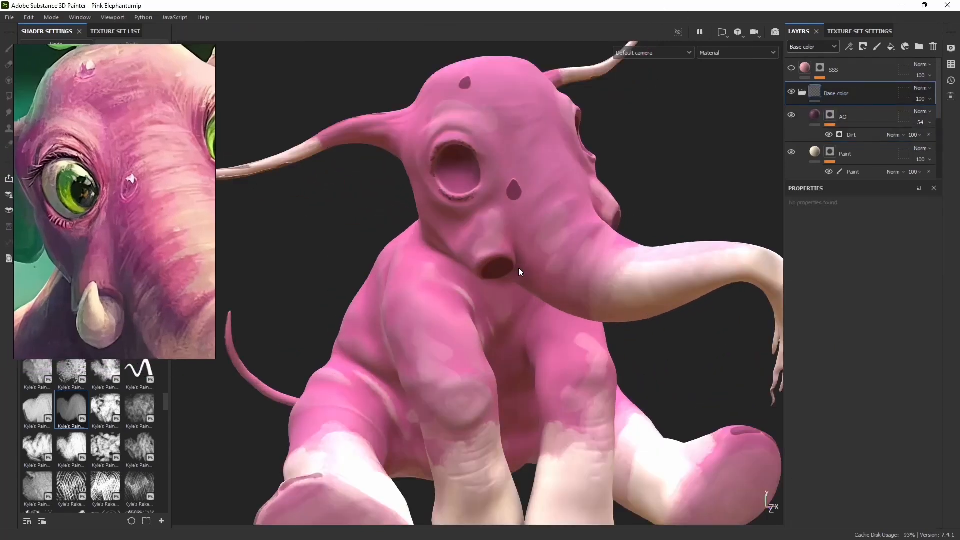
{"action": "scroll", "coordinate": [515, 266], "scroll_direction": "down", "scroll_amount": 5}
{"action": "scroll", "coordinate": [858, 144], "scroll_direction": "down", "scroll_amount": 3}
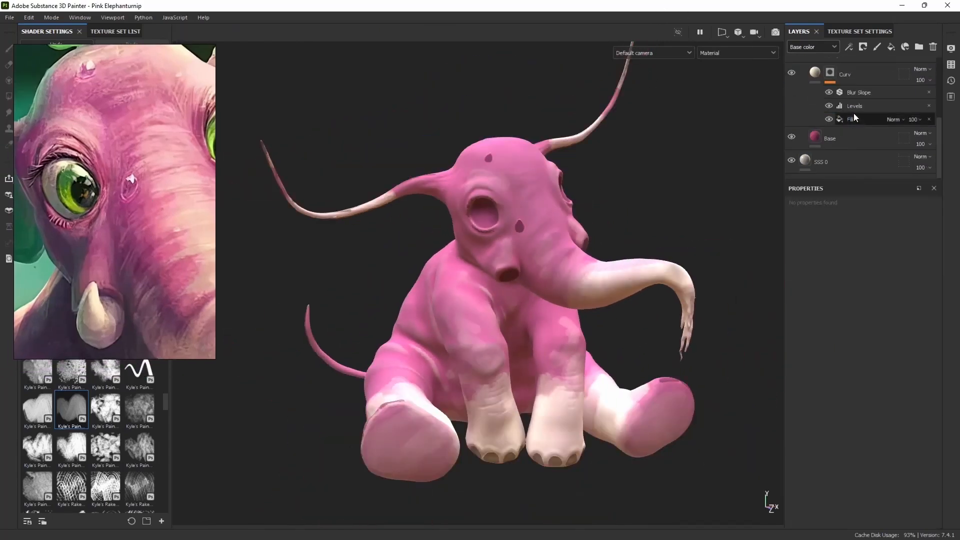
{"action": "left_click", "coordinate": [858, 143]}
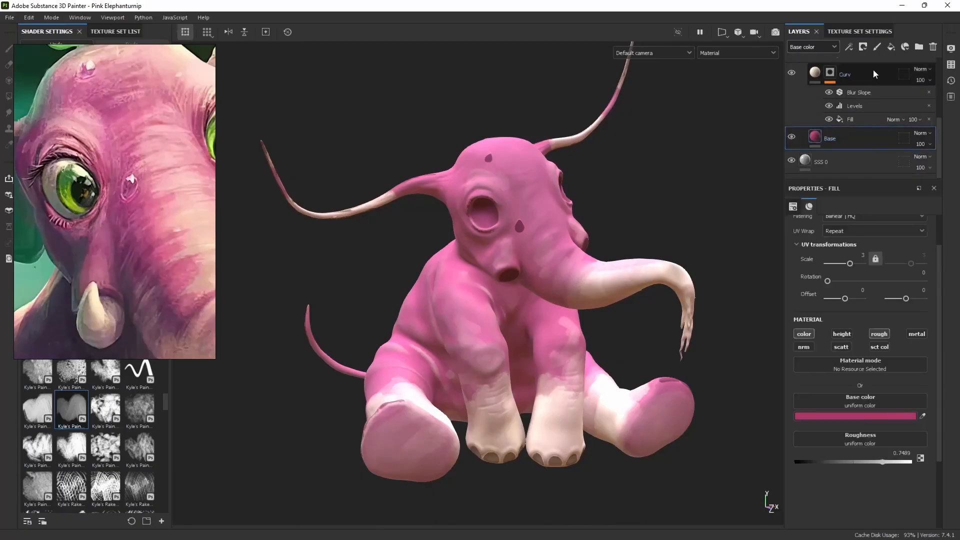
{"action": "scroll", "coordinate": [868, 126], "scroll_direction": "down", "scroll_amount": 1}
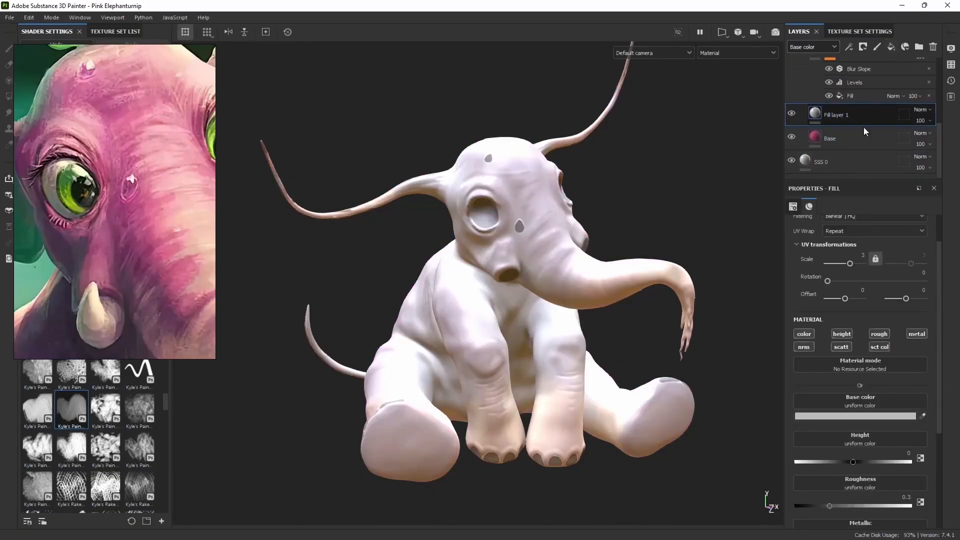
{"action": "left_click_drag", "start_coordinate": [868, 112], "coordinate": [865, 132]}
{"action": "left_click_drag", "start_coordinate": [864, 141], "coordinate": [860, 154]}
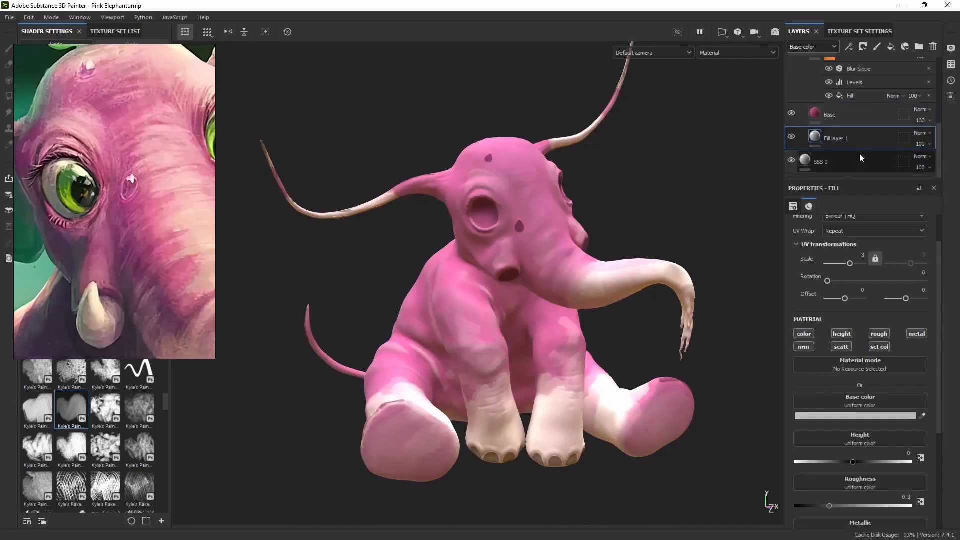
Rename the new fill layer as Bump.
{"action": "double_click", "coordinate": [840, 140]}
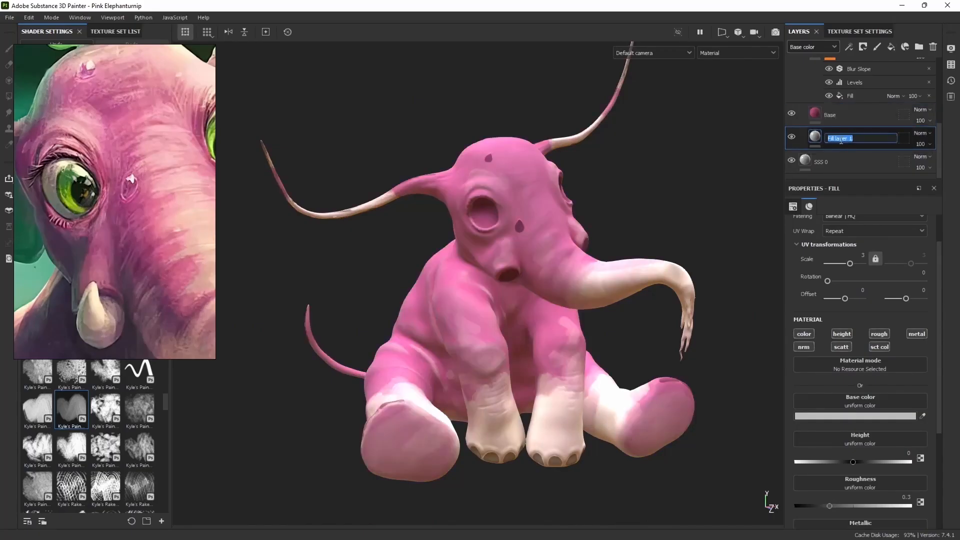
{"action": "type", "text": "Bump"}
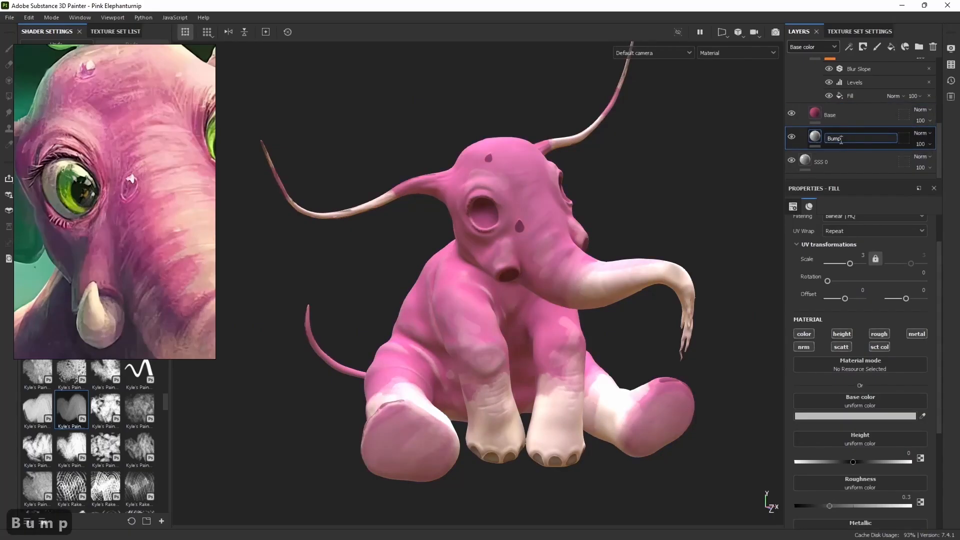
{"action": "key", "text": "Return"}
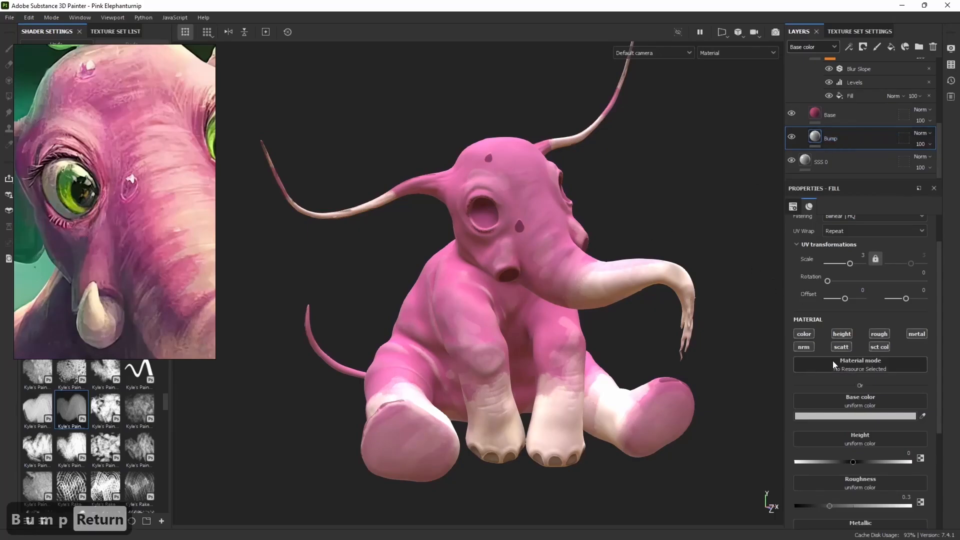
Limit the Bump layer to the height channel and set its height to 0.0809.
{"action": "left_click", "coordinate": [841, 334], "text": "ctrl"}
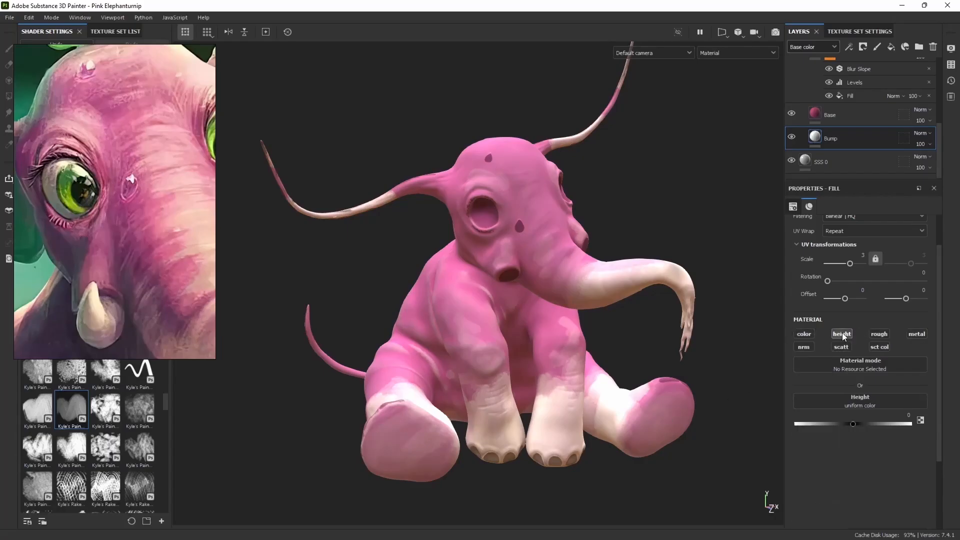
{"action": "left_click_drag", "start_coordinate": [852, 424], "coordinate": [858, 424]}
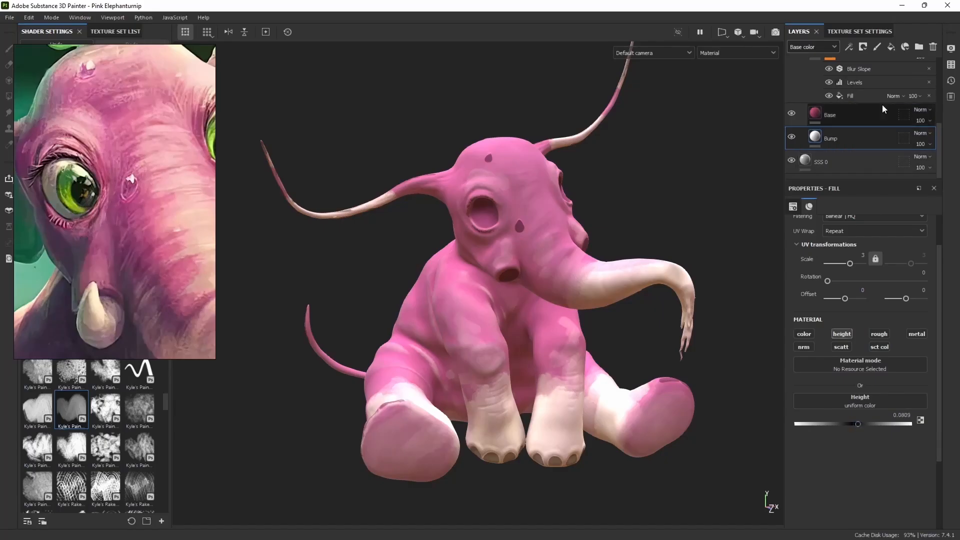
Add a black mask to the Bump layer and add a fill effect to that mask.
{"action": "left_click", "coordinate": [864, 46]}
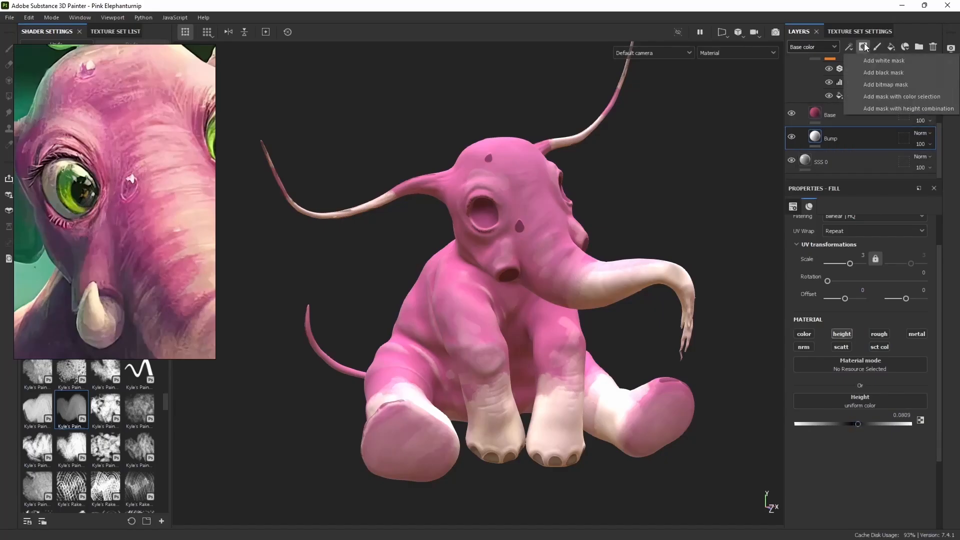
{"action": "left_click", "coordinate": [872, 73]}
{"action": "left_click", "coordinate": [848, 47]}
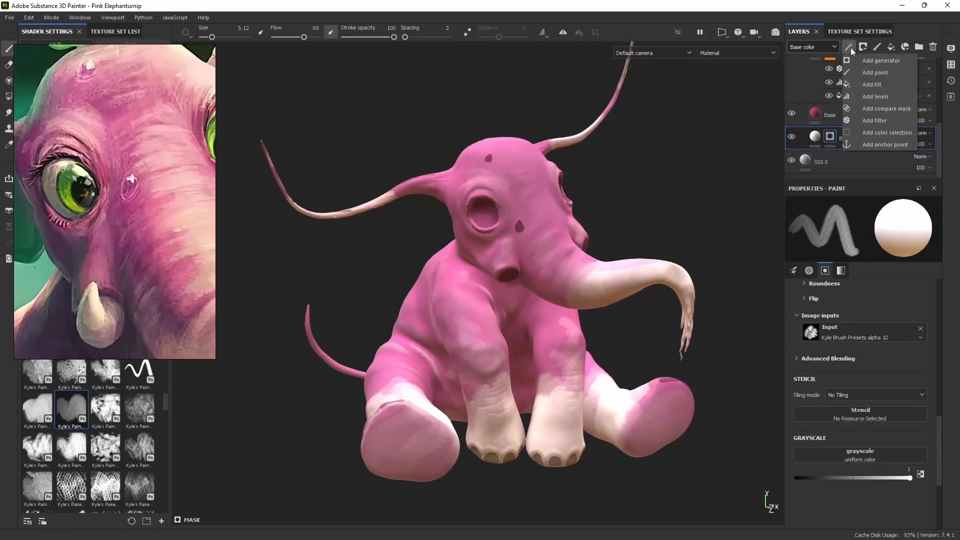
{"action": "left_click", "coordinate": [872, 84]}
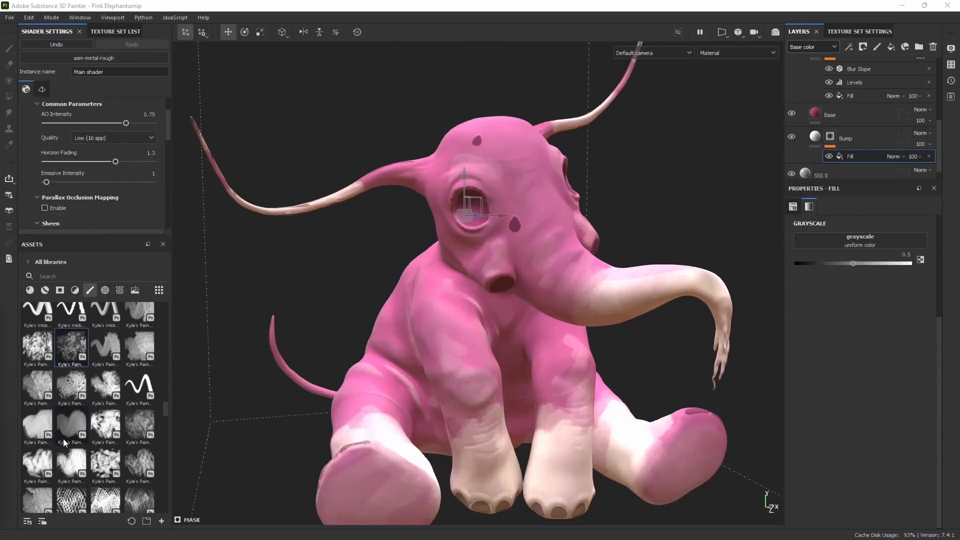
Browse the grunge textures and assign Grunge Concrete Burnt to the grayscale of the Bump mask's fill.
{"action": "left_click", "coordinate": [120, 290]}
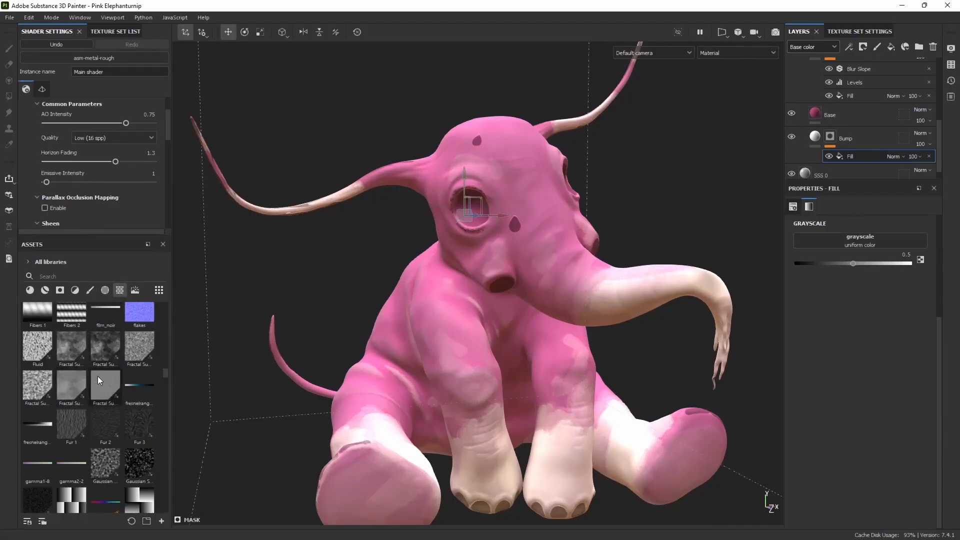
{"action": "scroll", "coordinate": [94, 368], "scroll_direction": "down", "scroll_amount": 5}
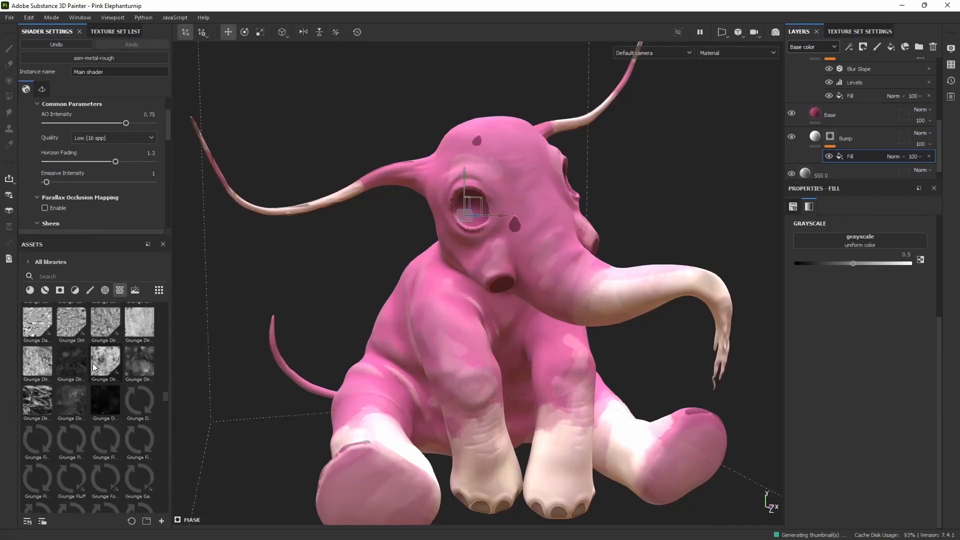
{"action": "mouse_move", "coordinate": [78, 320]}
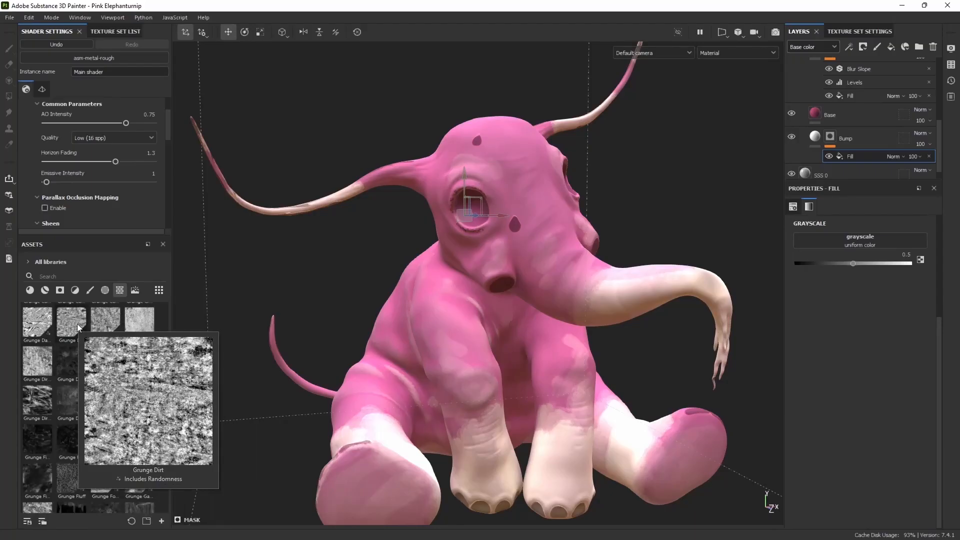
{"action": "mouse_move", "coordinate": [48, 323]}
{"action": "scroll", "coordinate": [100, 378], "scroll_direction": "up", "scroll_amount": 3}
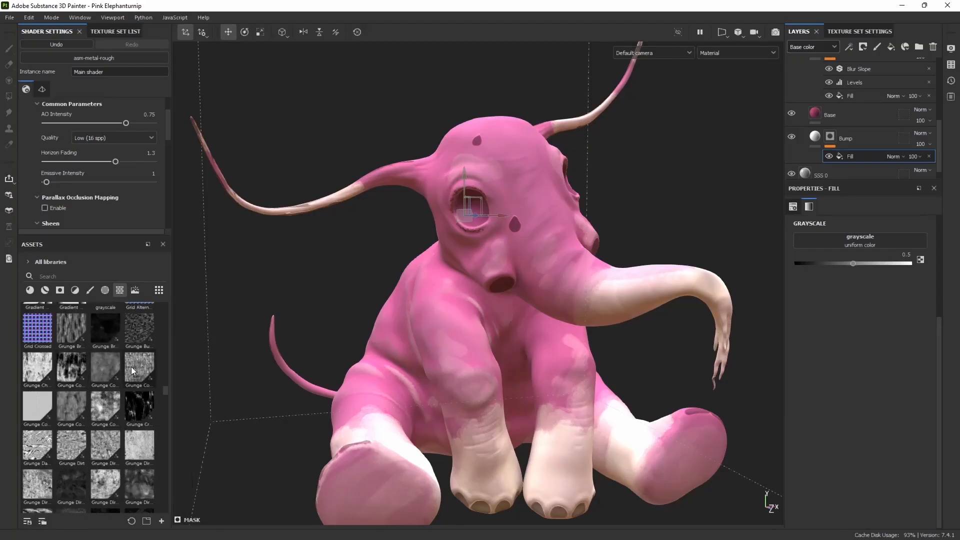
{"action": "mouse_move", "coordinate": [131, 370]}
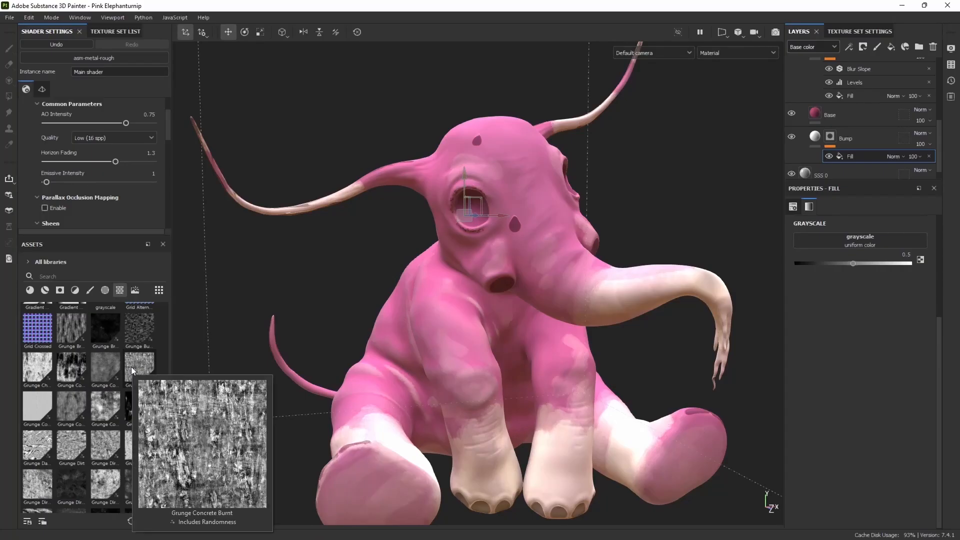
{"action": "mouse_move", "coordinate": [42, 377]}
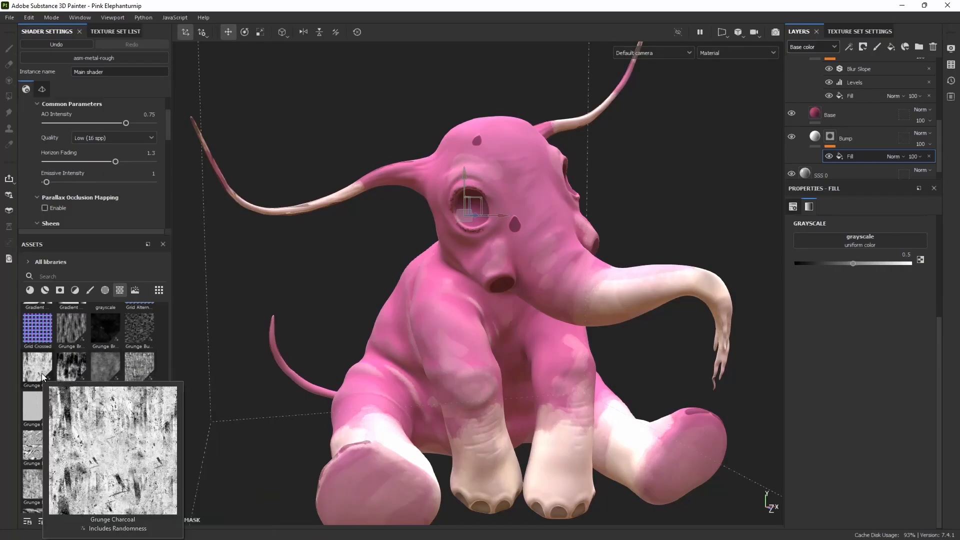
{"action": "left_click_drag", "start_coordinate": [134, 364], "coordinate": [882, 236]}
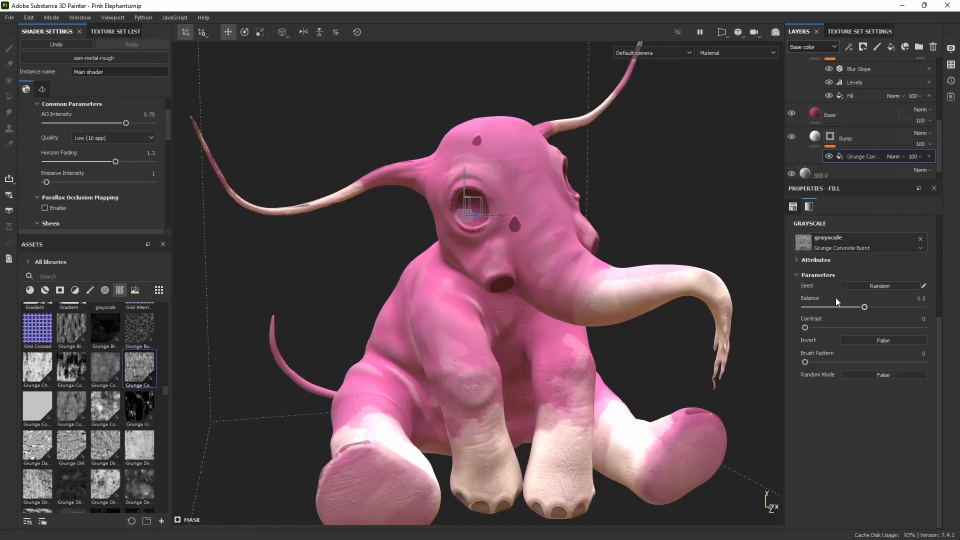
Set the Bump mask's grunge fill to tri-planar projection with a UV scale of 3.
{"action": "left_click", "coordinate": [836, 241]}
{"action": "left_click", "coordinate": [836, 245]}
{"action": "scroll", "coordinate": [508, 341], "scroll_direction": "up", "scroll_amount": 5}
{"action": "left_click", "coordinate": [842, 315]}
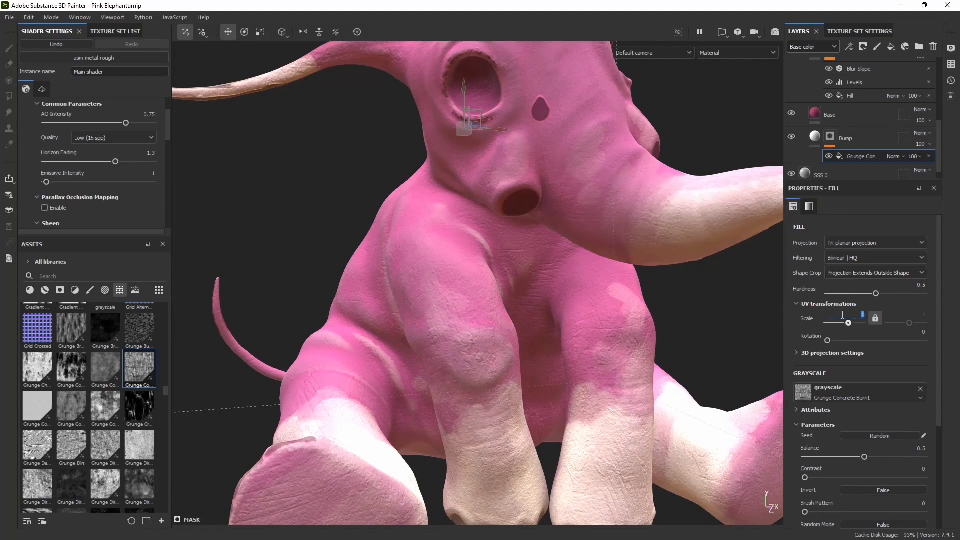
{"action": "type", "text": "3"}
{"action": "left_click", "coordinate": [934, 346]}
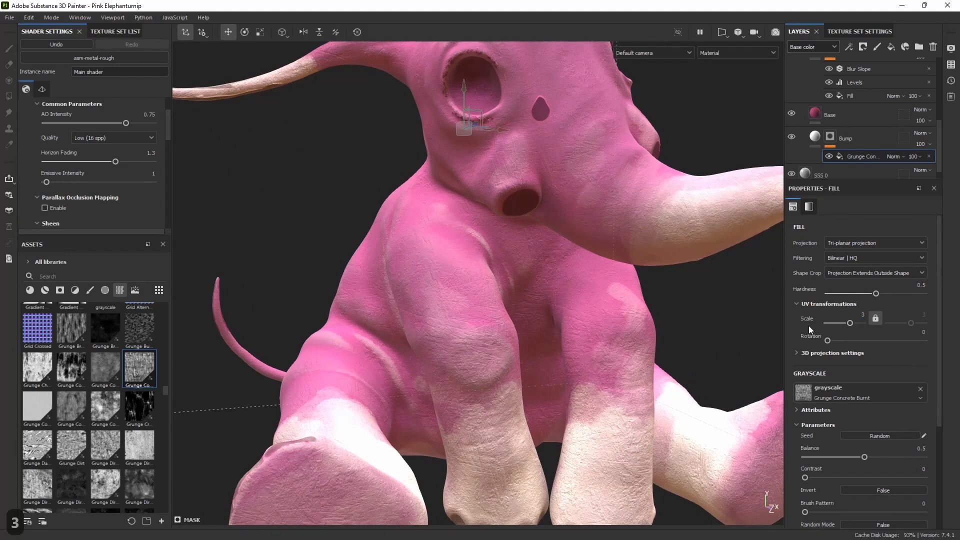
{"action": "scroll", "coordinate": [490, 327], "scroll_direction": "down", "scroll_amount": 4}
{"action": "scroll", "coordinate": [524, 268], "scroll_direction": "up", "scroll_amount": 7}
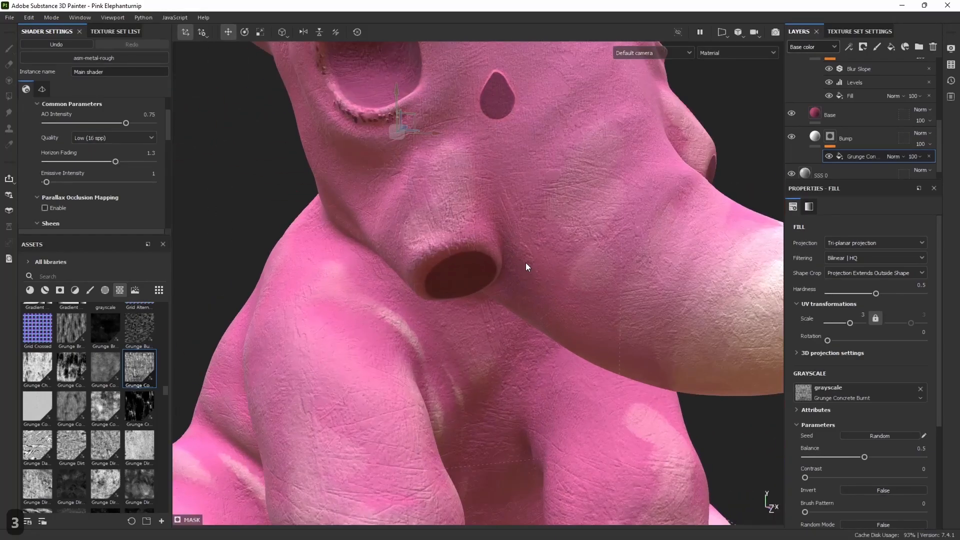
{"action": "scroll", "coordinate": [526, 263], "scroll_direction": "down", "scroll_amount": 6}
{"action": "scroll", "coordinate": [486, 405], "scroll_direction": "up", "scroll_amount": 2}
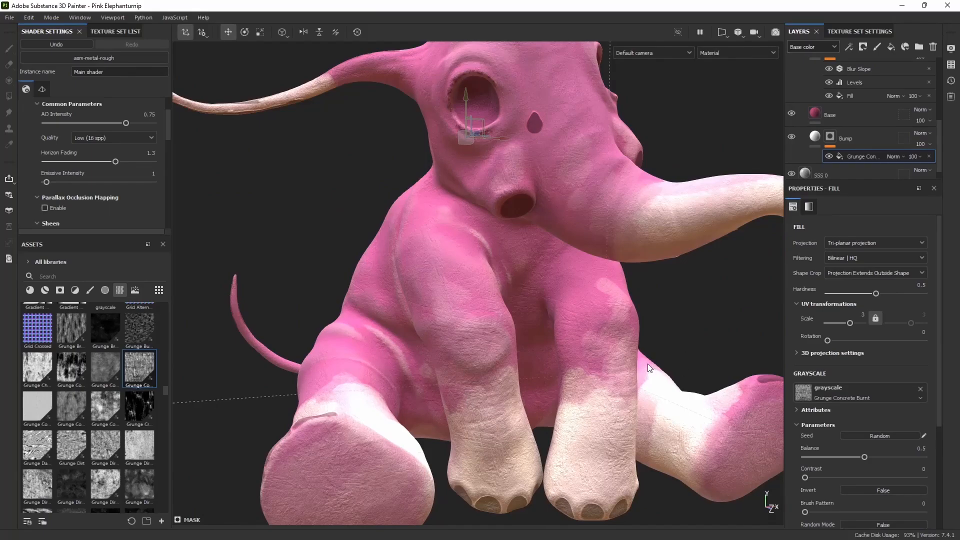
Try Grunge Plaster Cracked as the texture of the Bump mask's fill and inspect it on the face.
{"action": "scroll", "coordinate": [120, 395], "scroll_direction": "down", "scroll_amount": 3}
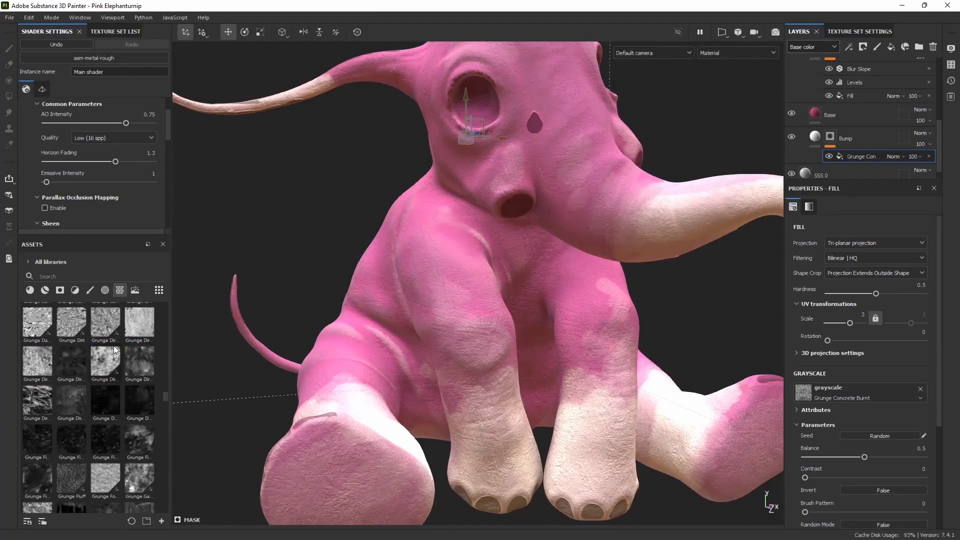
{"action": "mouse_move", "coordinate": [44, 367]}
{"action": "scroll", "coordinate": [102, 452], "scroll_direction": "down", "scroll_amount": 5}
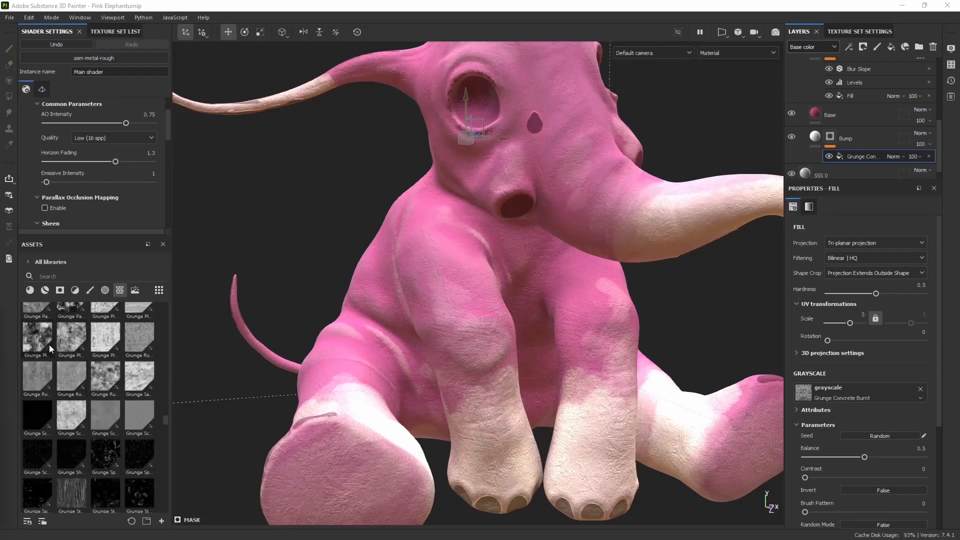
{"action": "scroll", "coordinate": [40, 420], "scroll_direction": "up", "scroll_amount": 4}
{"action": "scroll", "coordinate": [55, 390], "scroll_direction": "down", "scroll_amount": 6}
{"action": "scroll", "coordinate": [90, 370], "scroll_direction": "up", "scroll_amount": 4}
{"action": "mouse_move", "coordinate": [98, 388]}
{"action": "left_click_drag", "start_coordinate": [98, 388], "coordinate": [869, 391]}
{"action": "scroll", "coordinate": [575, 300], "scroll_direction": "up", "scroll_amount": 5}
{"action": "scroll", "coordinate": [468, 313], "scroll_direction": "down", "scroll_amount": 5}
{"action": "scroll", "coordinate": [436, 223], "scroll_direction": "up", "scroll_amount": 5}
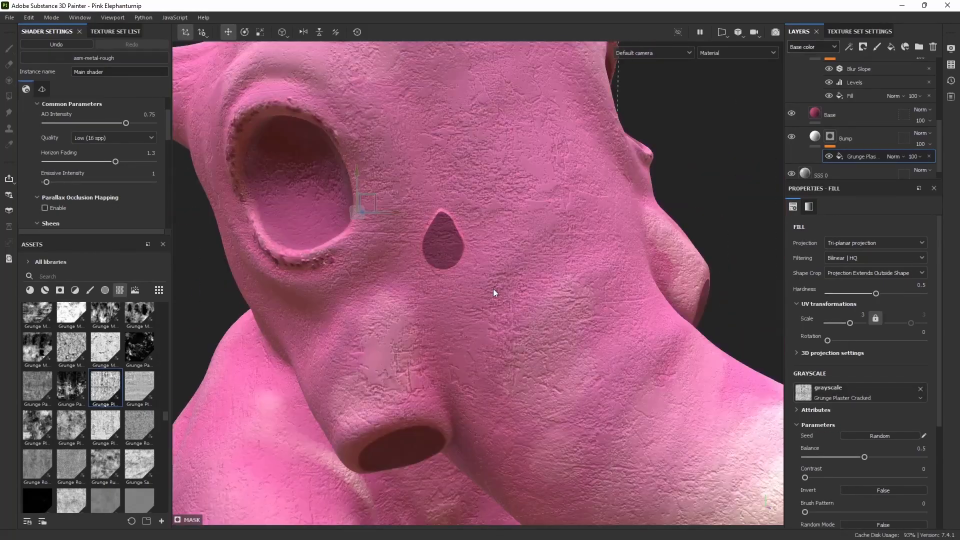
{"action": "scroll", "coordinate": [493, 290], "scroll_direction": "down", "scroll_amount": 5}
Replace the Bump mask fill's texture with Grunge Paint Scratched.
{"action": "mouse_move", "coordinate": [38, 388]}
{"action": "left_click_drag", "start_coordinate": [38, 390], "coordinate": [803, 392]}
{"action": "scroll", "coordinate": [494, 283], "scroll_direction": "up", "scroll_amount": 5}
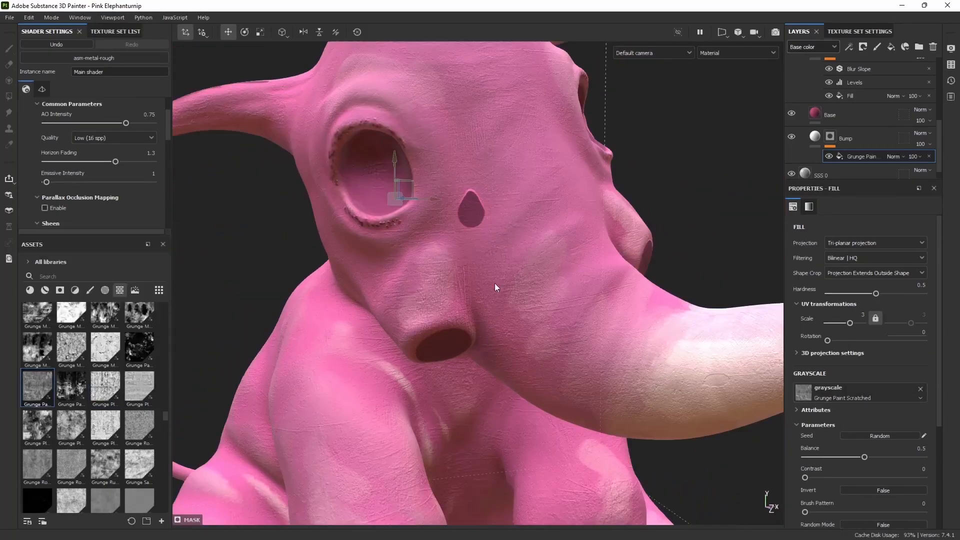
{"action": "scroll", "coordinate": [453, 391], "scroll_direction": "down", "scroll_amount": 2}
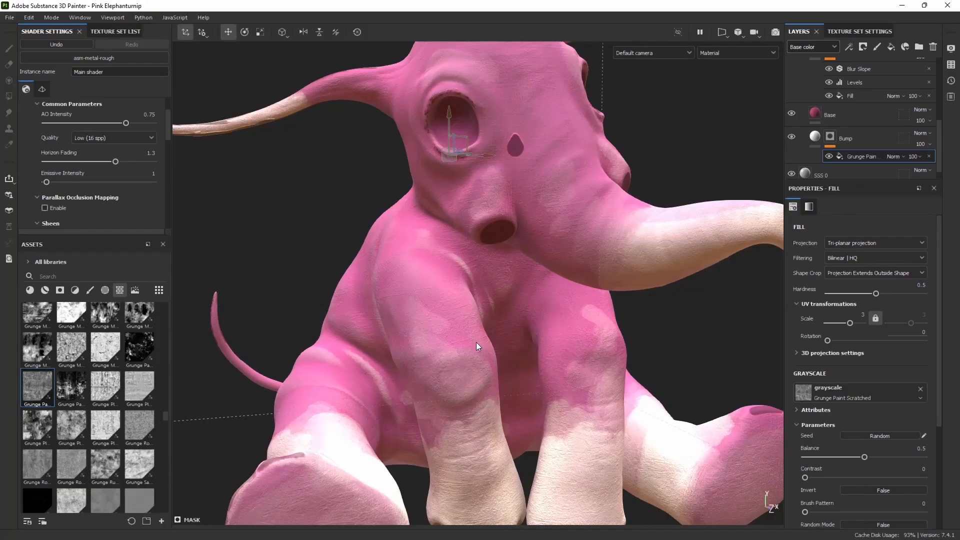
{"action": "scroll", "coordinate": [469, 330], "scroll_direction": "up", "scroll_amount": 3}
Set the Bump layer's height to -0.0553.
{"action": "left_click", "coordinate": [810, 148]}
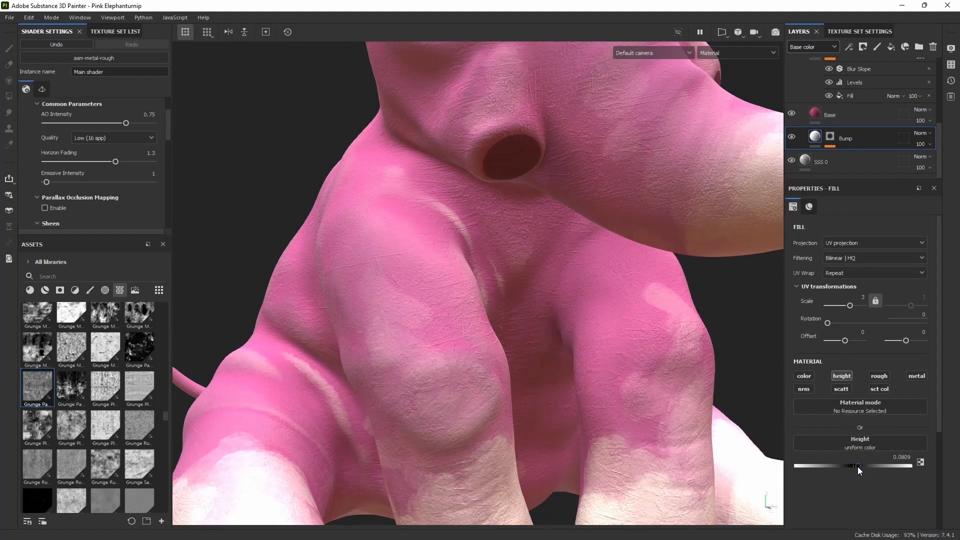
{"action": "left_click_drag", "start_coordinate": [854, 465], "coordinate": [851, 466]}
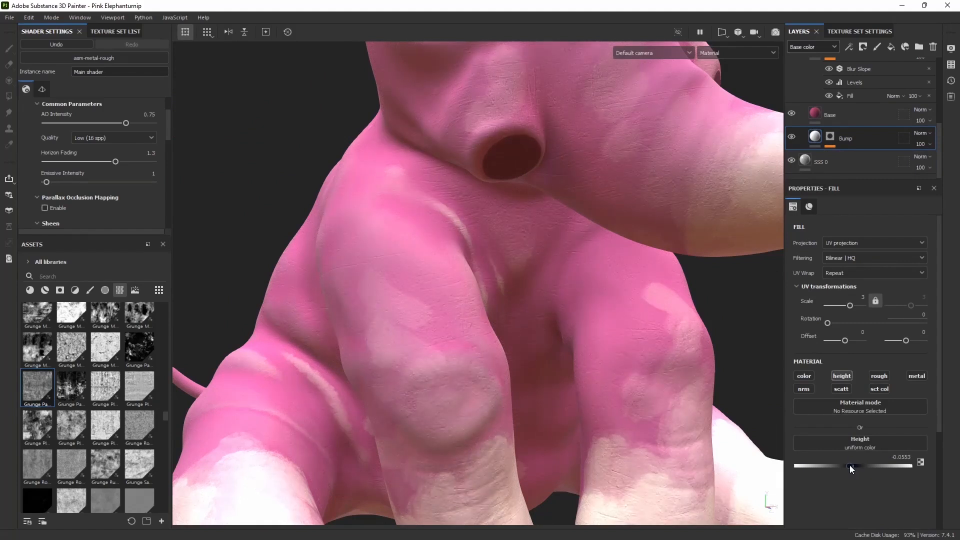
{"action": "scroll", "coordinate": [535, 282], "scroll_direction": "down", "scroll_amount": 4}
{"action": "scroll", "coordinate": [475, 313], "scroll_direction": "down", "scroll_amount": 3}
{"action": "scroll", "coordinate": [430, 415], "scroll_direction": "up", "scroll_amount": 3}
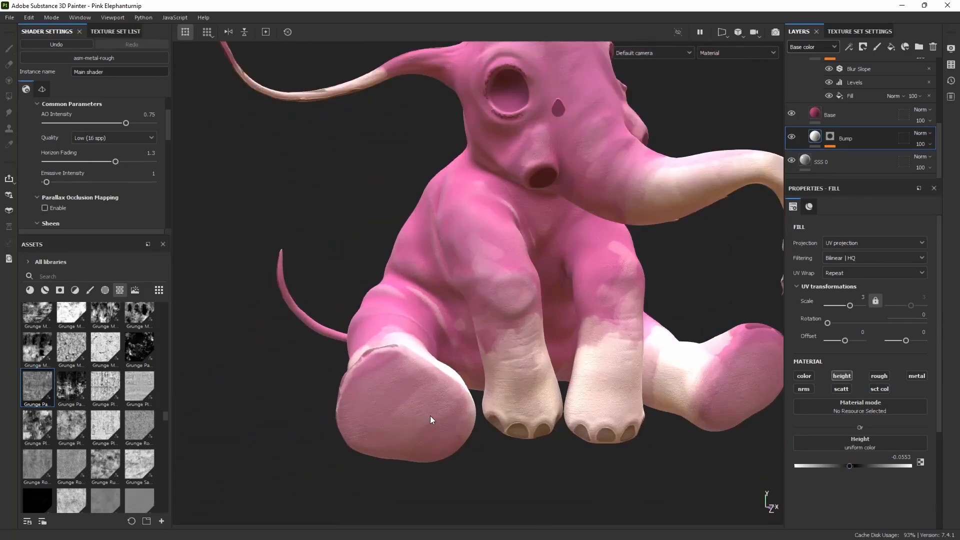
Add a paint effect above the grunge fill in the Bump mask and set the brush grayscale to 0.
{"action": "right_click_drag", "start_coordinate": [0, 280], "coordinate": [160, 232]}
{"action": "scroll", "coordinate": [160, 232], "scroll_direction": "down", "scroll_amount": 4}
{"action": "scroll", "coordinate": [162, 262], "scroll_direction": "up", "scroll_amount": 6}
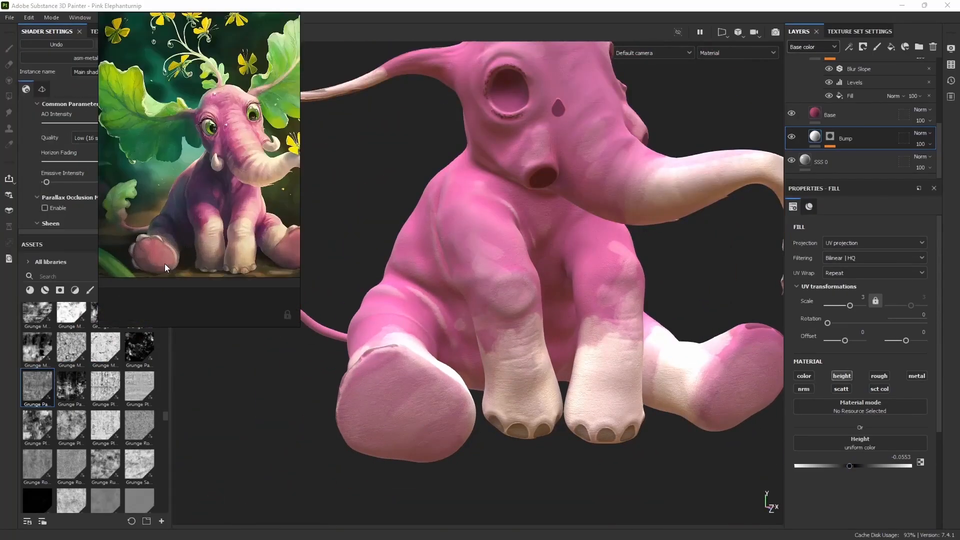
{"action": "scroll", "coordinate": [150, 266], "scroll_direction": "down", "scroll_amount": 5}
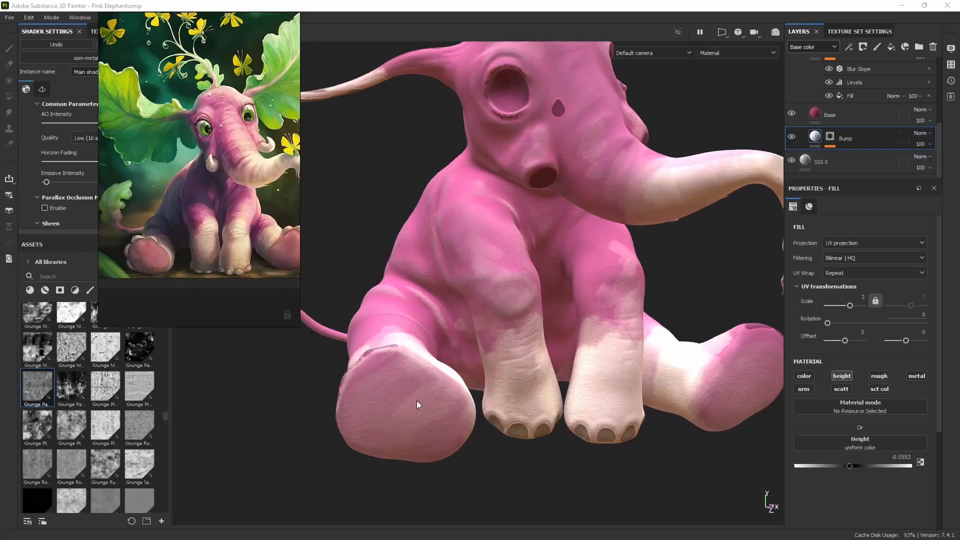
{"action": "left_click", "coordinate": [834, 138]}
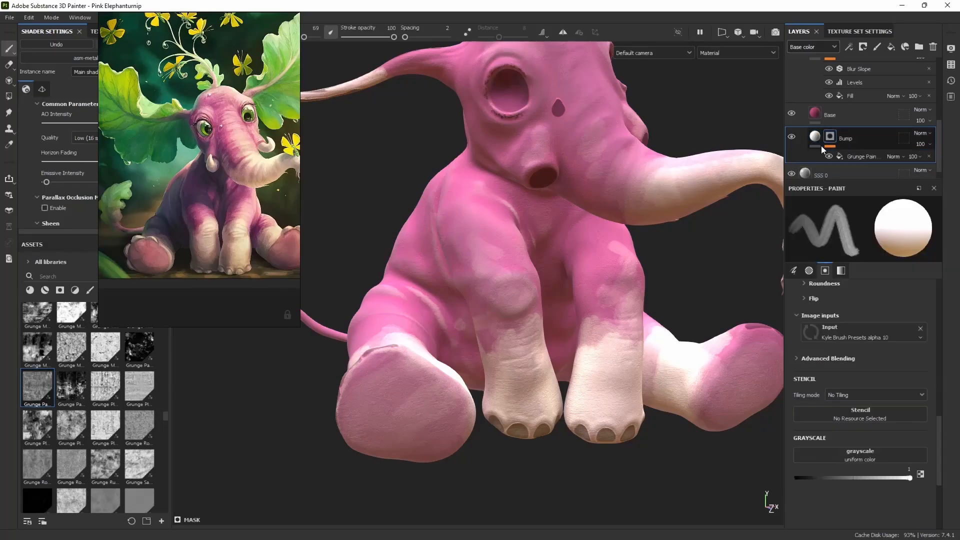
{"action": "left_click", "coordinate": [860, 157]}
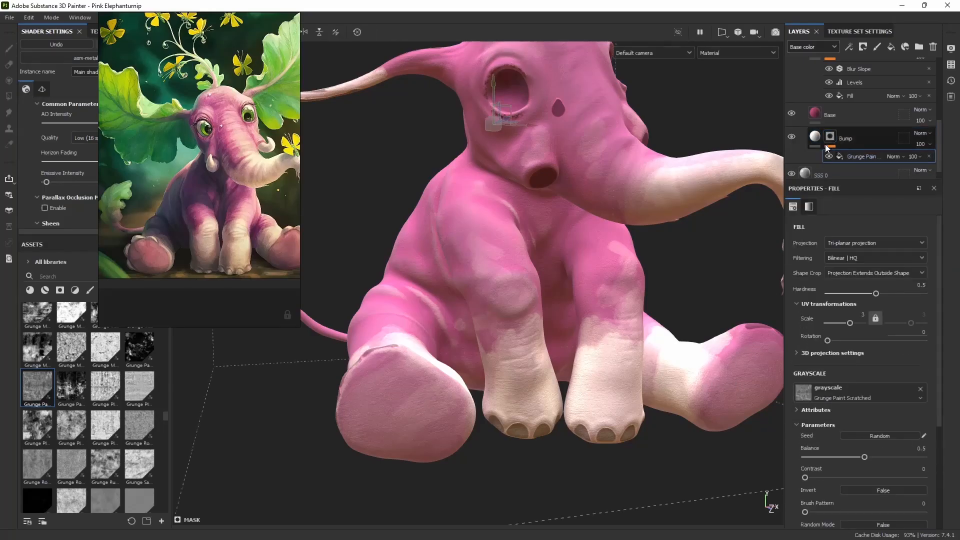
{"action": "left_click", "coordinate": [847, 45]}
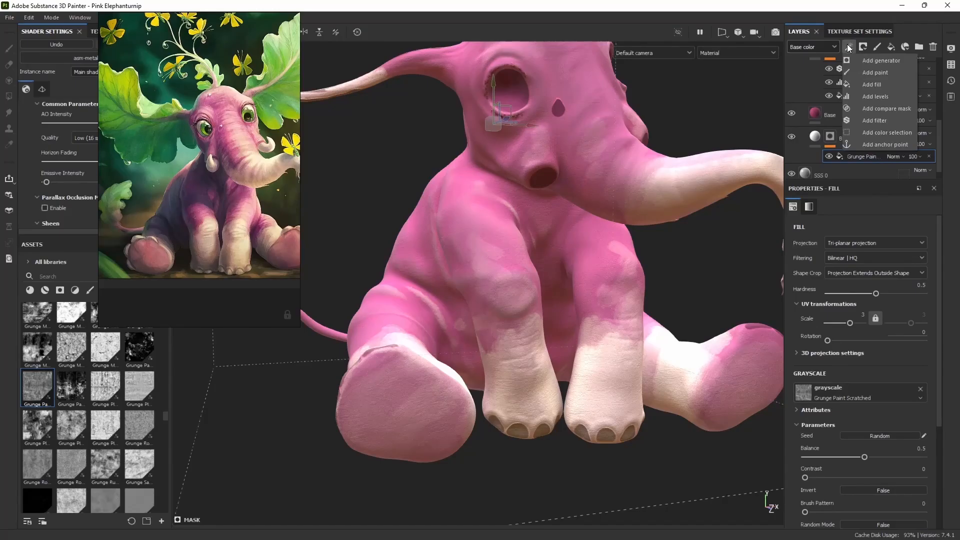
{"action": "left_click", "coordinate": [870, 73]}
{"action": "left_click_drag", "start_coordinate": [909, 326], "coordinate": [803, 326]}
{"action": "scroll", "coordinate": [825, 370], "scroll_direction": "up", "scroll_amount": 4}
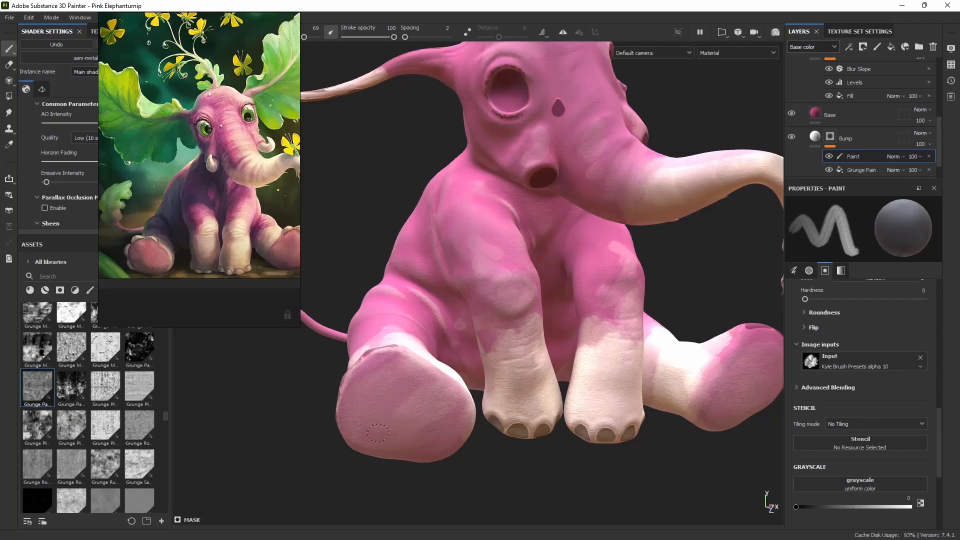
Enlarge the brush to about 15 and paint the bump away on the soles of the elephant's hind feet.
{"action": "key", "text": "bracketright"}
{"action": "key", "text": "bracketright"}
{"action": "key", "text": "bracketright"}
{"action": "key", "text": "bracketright"}
{"action": "key", "text": "bracketright"}
{"action": "key", "text": "bracketright"}
{"action": "key", "text": "bracketright"}
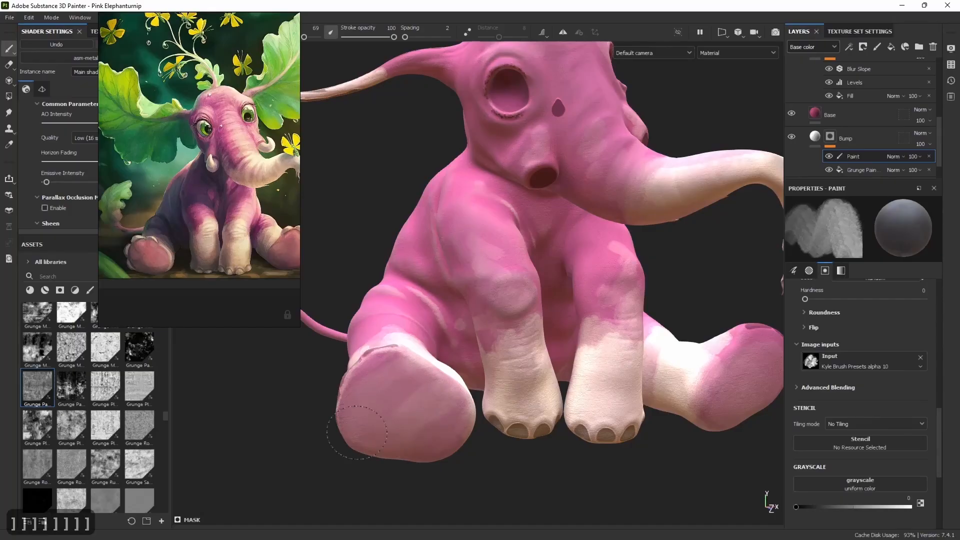
{"action": "left_click_drag", "start_coordinate": [590, 440], "coordinate": [630, 402], "text": "alt"}
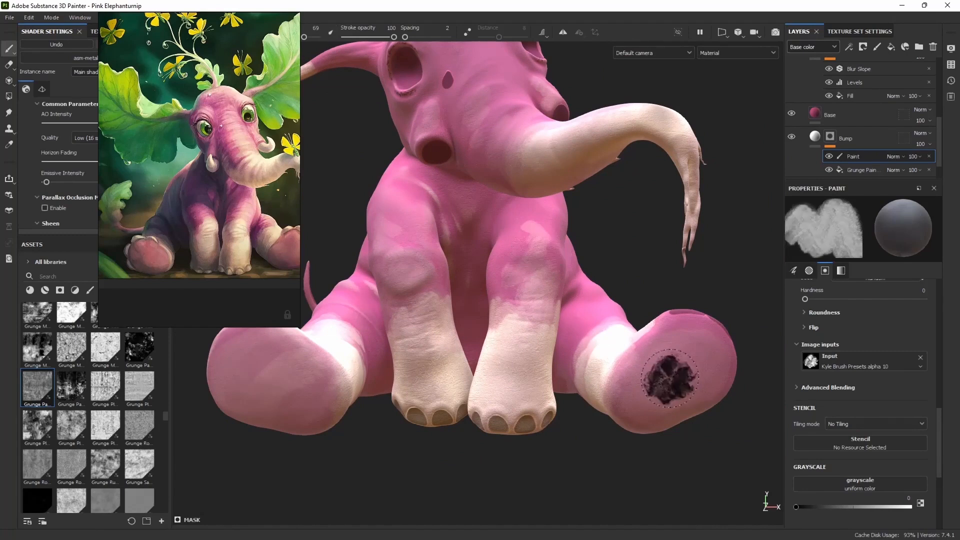
{"action": "left_click_drag", "start_coordinate": [396, 343], "coordinate": [440, 345], "text": "alt"}
{"action": "scroll", "coordinate": [878, 107], "scroll_direction": "up", "scroll_amount": 5}
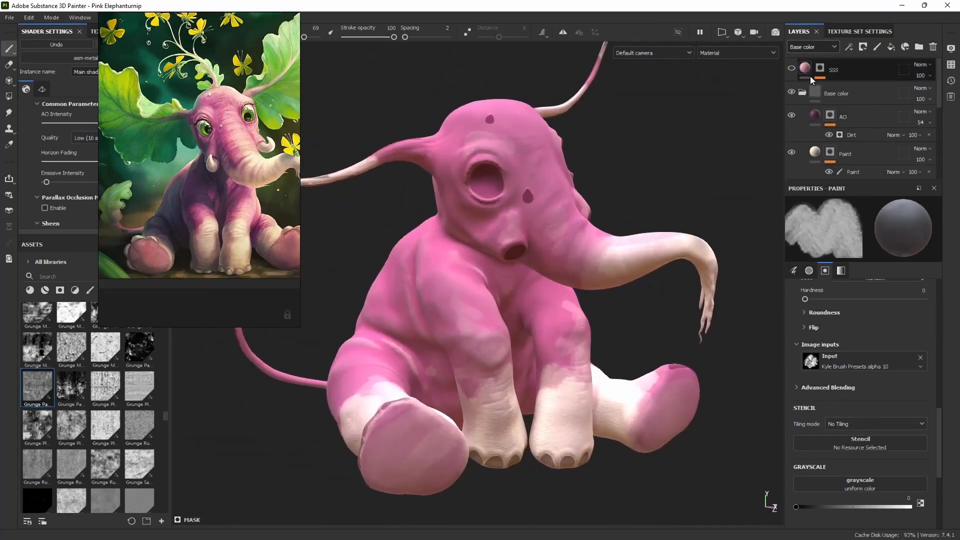
Make the SSS layer visible again and view the elephant through Camera001 beside the reference painting.
{"action": "left_click", "coordinate": [792, 68]}
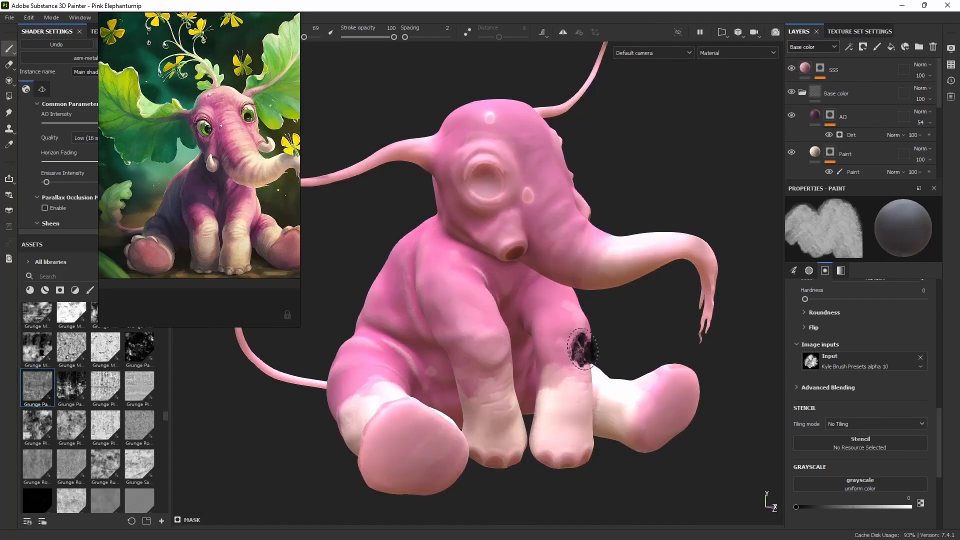
{"action": "left_click", "coordinate": [9, 18]}
{"action": "left_click", "coordinate": [18, 94]}
{"action": "mouse_move", "coordinate": [192, 125]}
{"action": "right_mouse_down"}
{"action": "mouse_move", "coordinate": [1, 223]}
{"action": "mouse_move", "coordinate": [0, 155]}
{"action": "right_mouse_up"}
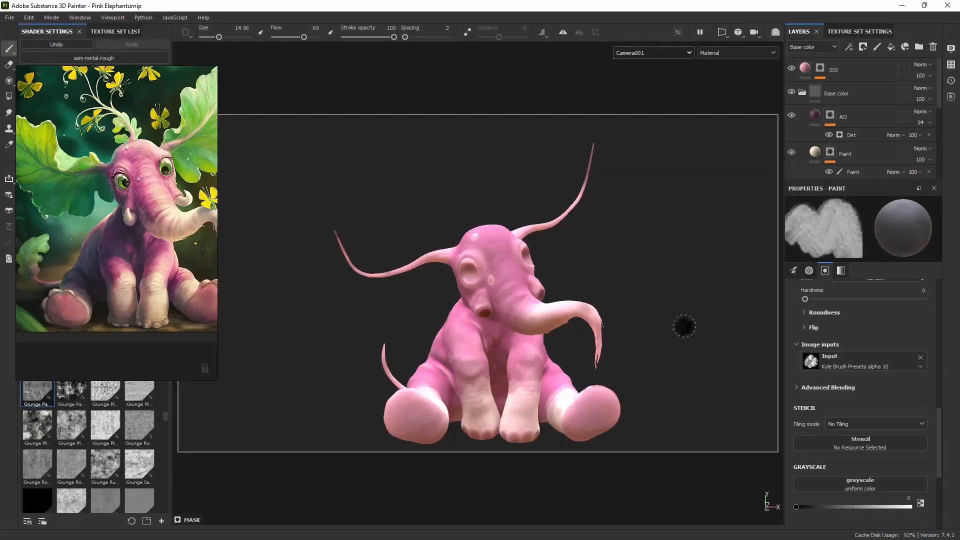
Desaturate the Paint layer's base color from cream to near white.
{"action": "left_click", "coordinate": [853, 153]}
{"action": "scroll", "coordinate": [856, 151], "scroll_direction": "down", "scroll_amount": 1}
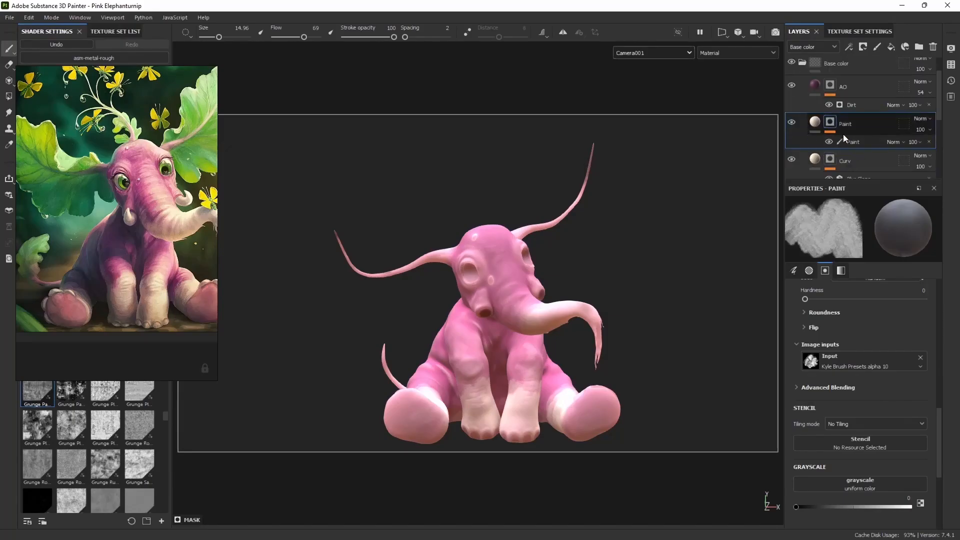
{"action": "left_click", "coordinate": [815, 121]}
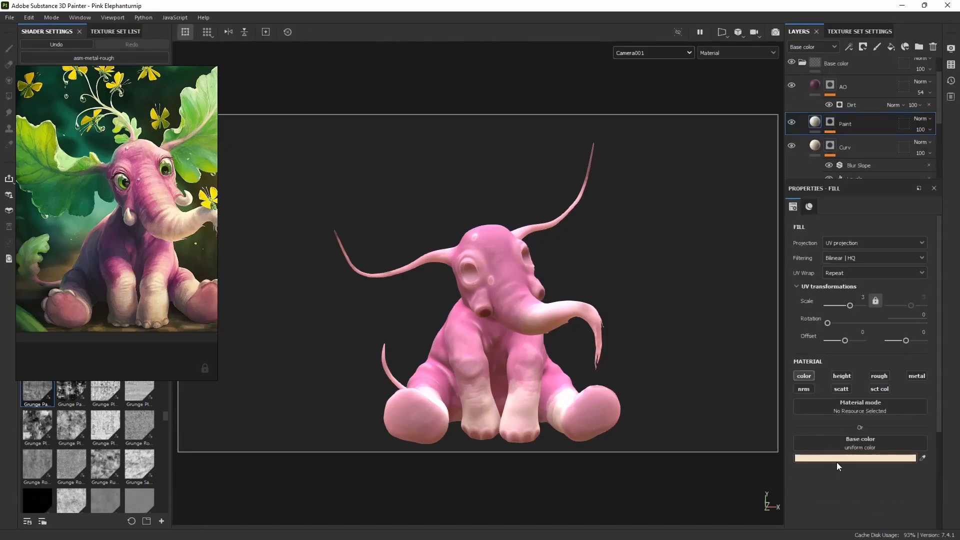
{"action": "left_click", "coordinate": [835, 457]}
{"action": "left_click_drag", "start_coordinate": [726, 305], "coordinate": [710, 306]}
{"action": "left_click", "coordinate": [826, 284]}
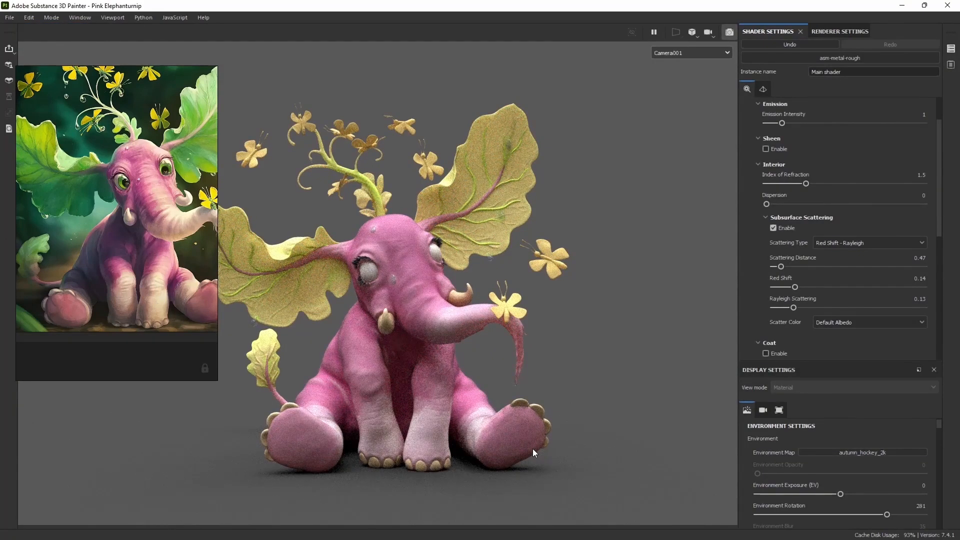
Examine the rendered elephant's legs, feet and trunk up close to judge the new paint color.
{"action": "right_click_drag", "start_coordinate": [520, 345], "coordinate": [639, 214], "text": "alt"}
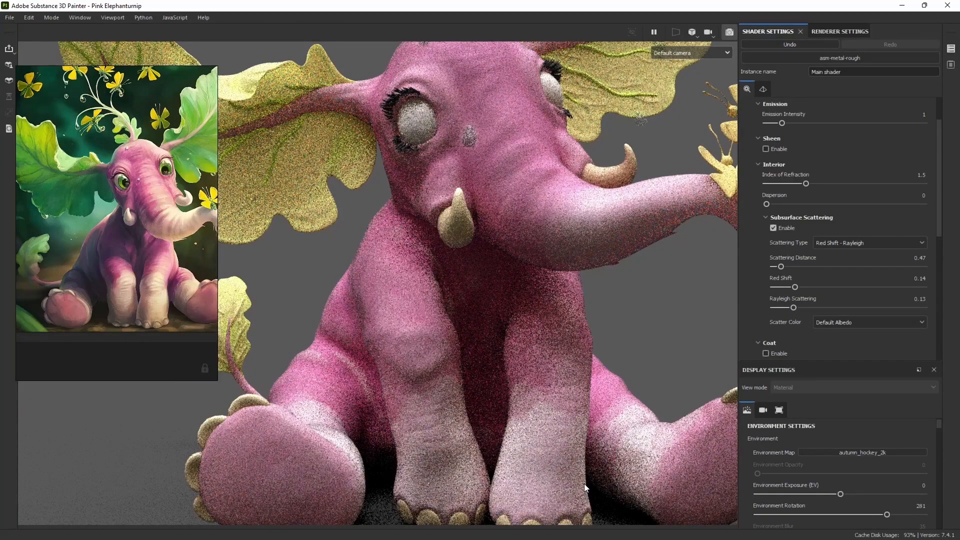
{"action": "left_click_drag", "start_coordinate": [439, 385], "coordinate": [481, 294], "text": "alt"}
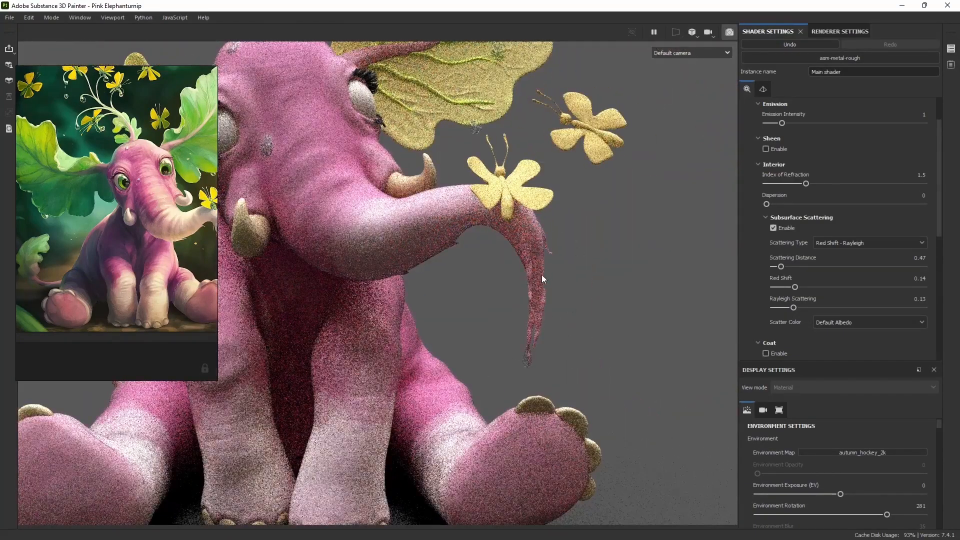
{"action": "right_click_drag", "start_coordinate": [533, 297], "coordinate": [530, 314], "text": "alt"}
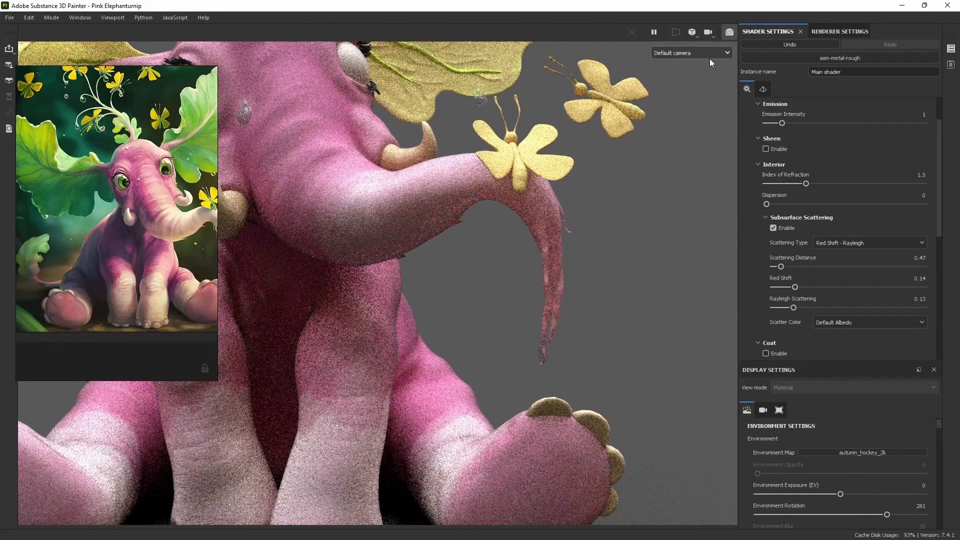
{"action": "left_click", "coordinate": [729, 32]}
Darken the SSS layer's scattering color to the gray 727272.
{"action": "scroll", "coordinate": [840, 100], "scroll_direction": "up", "scroll_amount": 2}
{"action": "left_click", "coordinate": [846, 79]}
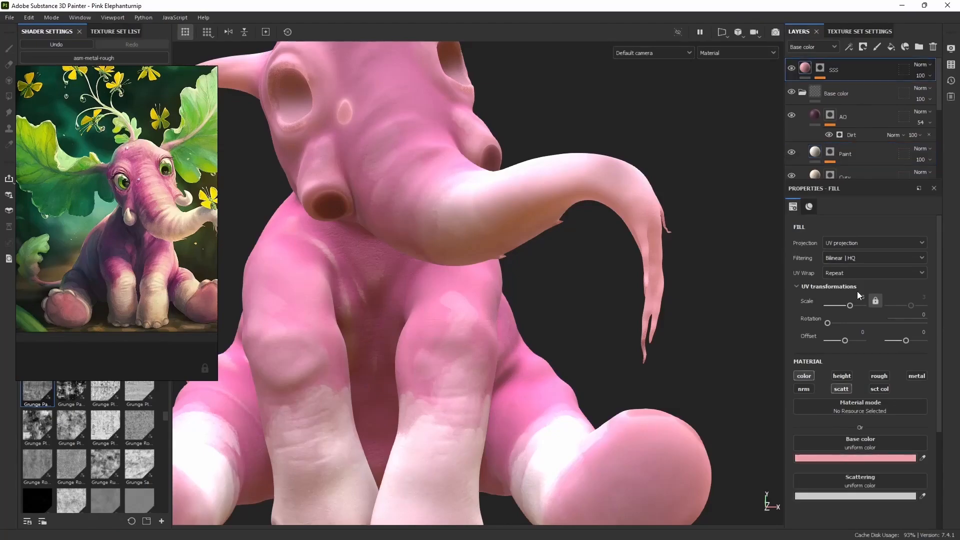
{"action": "left_click", "coordinate": [851, 498]}
{"action": "left_click", "coordinate": [717, 348]}
{"action": "left_click_drag", "start_coordinate": [718, 349], "coordinate": [717, 356]}
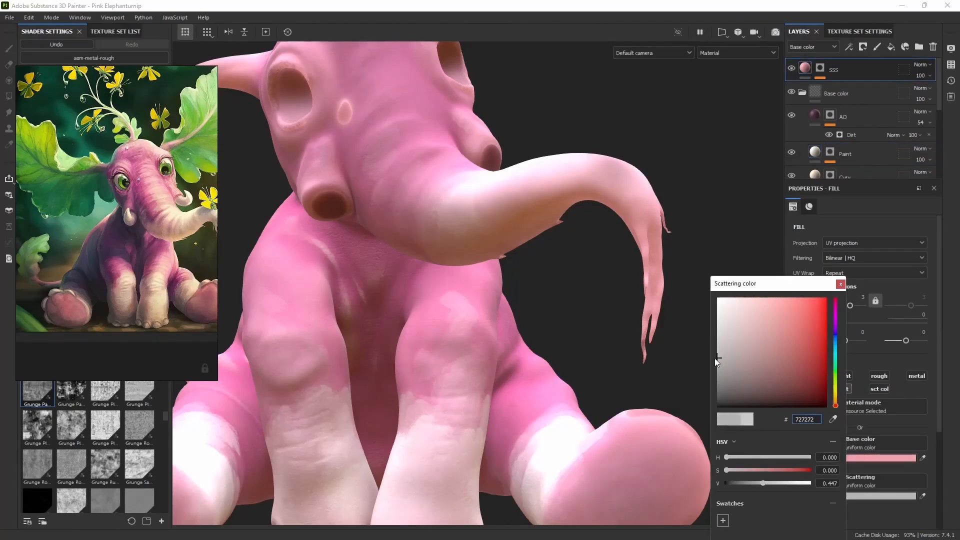
{"action": "left_click", "coordinate": [840, 284]}
Add a second paint effect above the existing one in the Paint layer's mask and set the brush grayscale to 1.
{"action": "left_click", "coordinate": [670, 52]}
{"action": "left_click", "coordinate": [662, 75]}
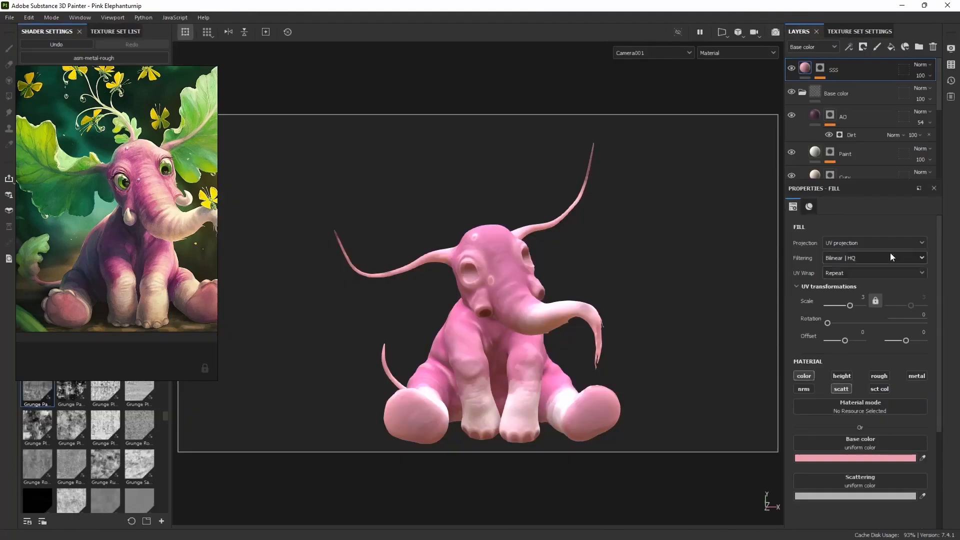
{"action": "scroll", "coordinate": [848, 151], "scroll_direction": "down", "scroll_amount": 1}
{"action": "left_click", "coordinate": [830, 123]}
{"action": "left_click", "coordinate": [854, 142]}
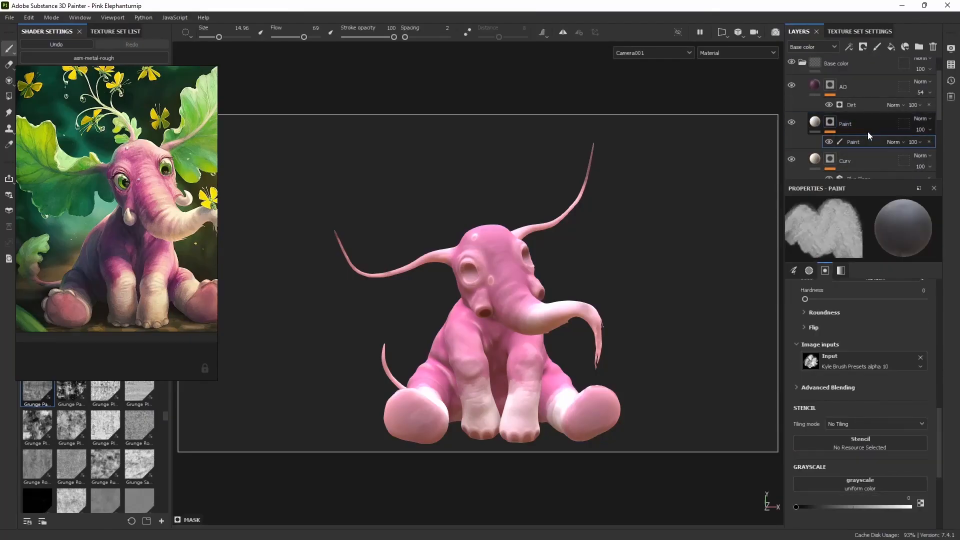
{"action": "left_click", "coordinate": [853, 47]}
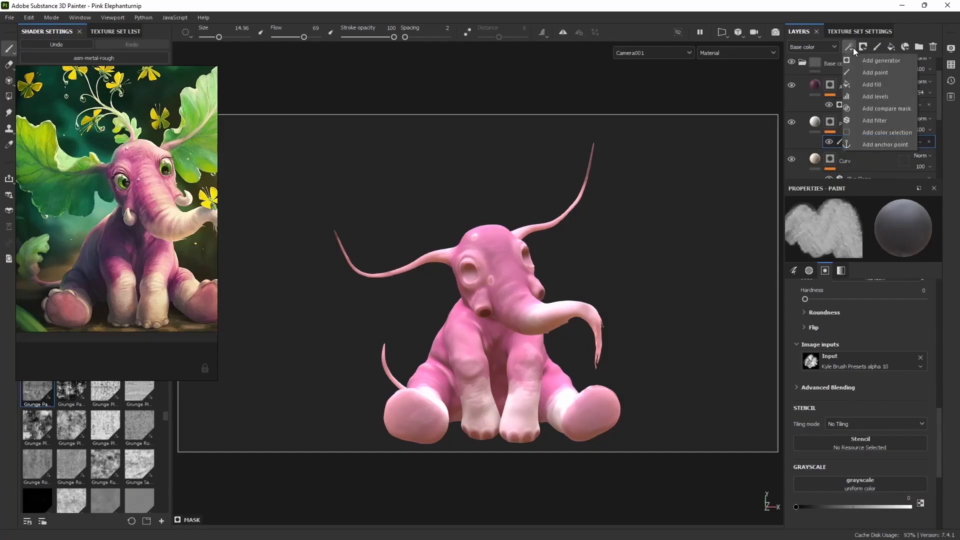
{"action": "left_click", "coordinate": [869, 73]}
{"action": "scroll", "coordinate": [865, 472], "scroll_direction": "down", "scroll_amount": 4}
{"action": "left_click_drag", "start_coordinate": [886, 357], "coordinate": [926, 356]}
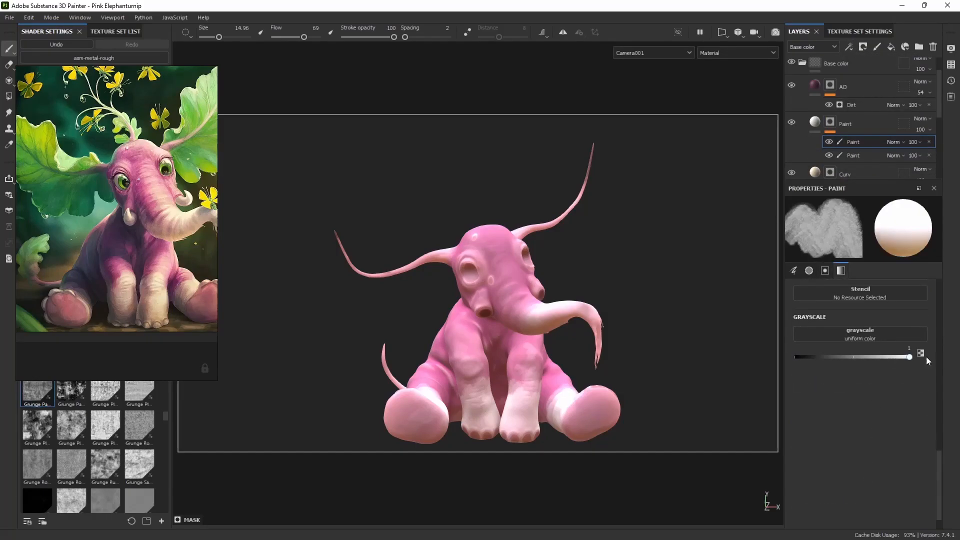
Reduce the brush size to about 7.1 and undo the trial light strokes at the base of the trunk.
{"action": "left_click", "coordinate": [594, 390]}
{"action": "left_click_drag", "start_coordinate": [632, 356], "coordinate": [602, 380], "text": "alt"}
{"action": "right_click_drag", "start_coordinate": [445, 275], "coordinate": [636, 509], "text": "alt"}
{"action": "mouse_move", "coordinate": [605, 346]}
{"action": "left_mouse_down", "text": "alt"}
{"action": "mouse_move", "coordinate": [615, 348]}
{"action": "mouse_move", "coordinate": [544, 360]}
{"action": "left_mouse_up", "text": "alt"}
{"action": "key", "text": "bracketleft"}
{"action": "key", "text": "bracketleft"}
{"action": "key", "text": "bracketleft"}
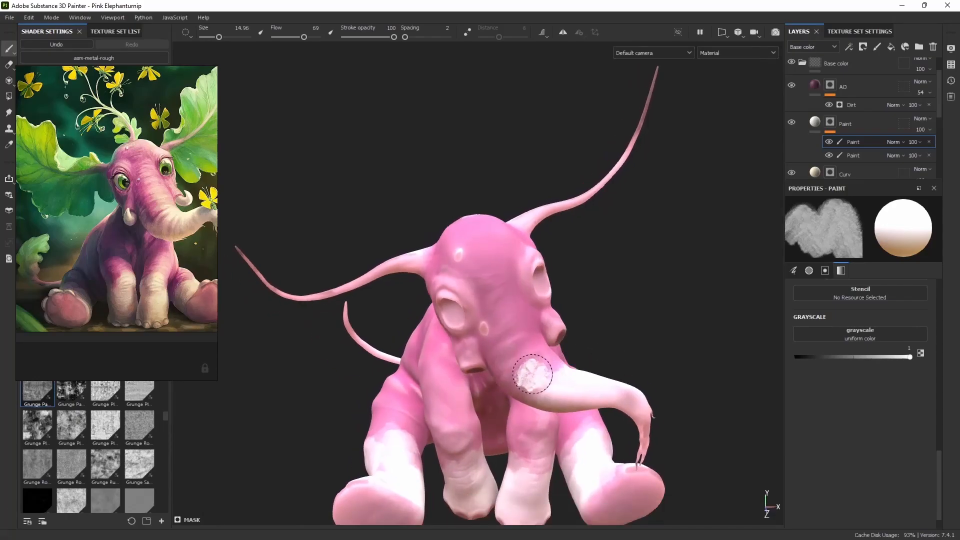
{"action": "key", "text": "bracketleft"}
{"action": "key", "text": "bracketleft"}
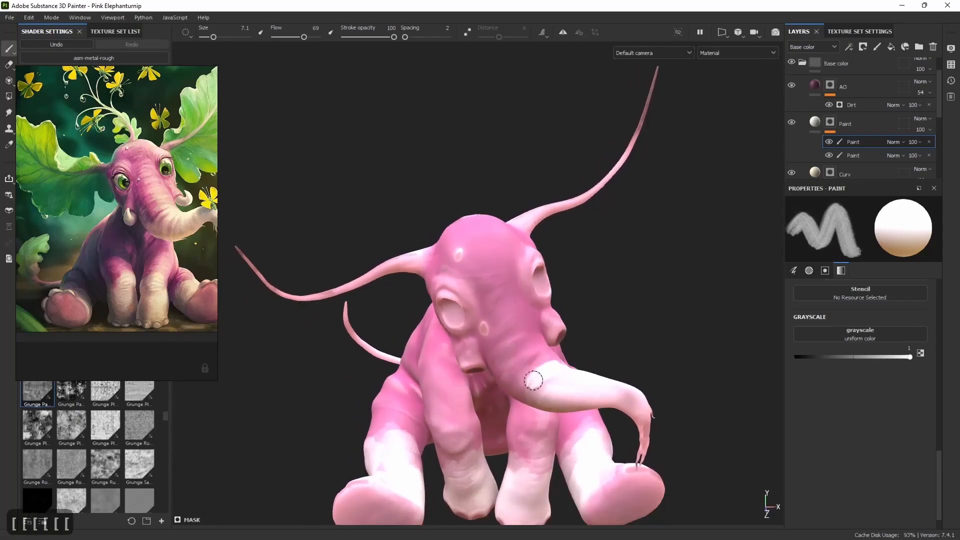
{"action": "key", "text": "ctrl+z"}
{"action": "key", "text": "ctrl+z"}
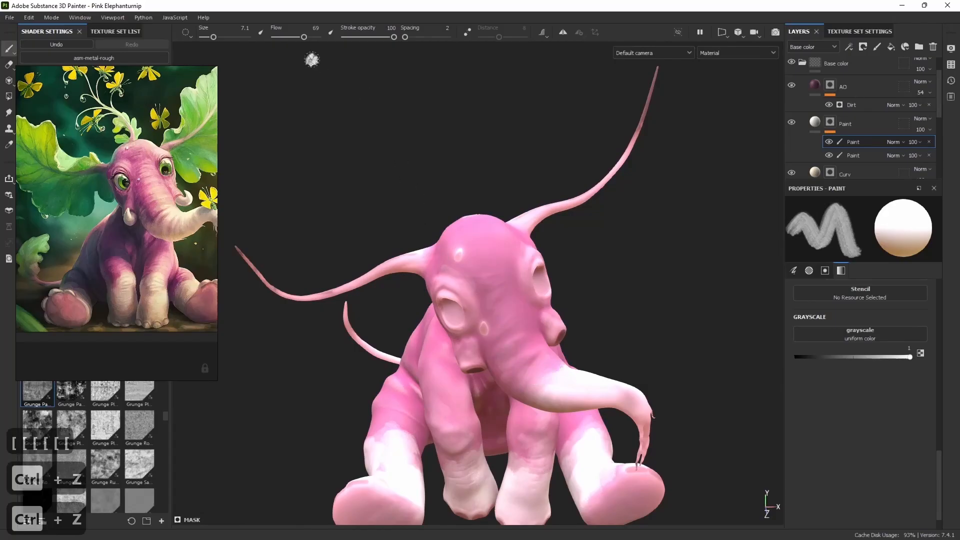
Enable pen pressure for stroke opacity and softly lighten the trunk and head in the Paint layer's mask.
{"action": "left_click", "coordinate": [331, 32]}
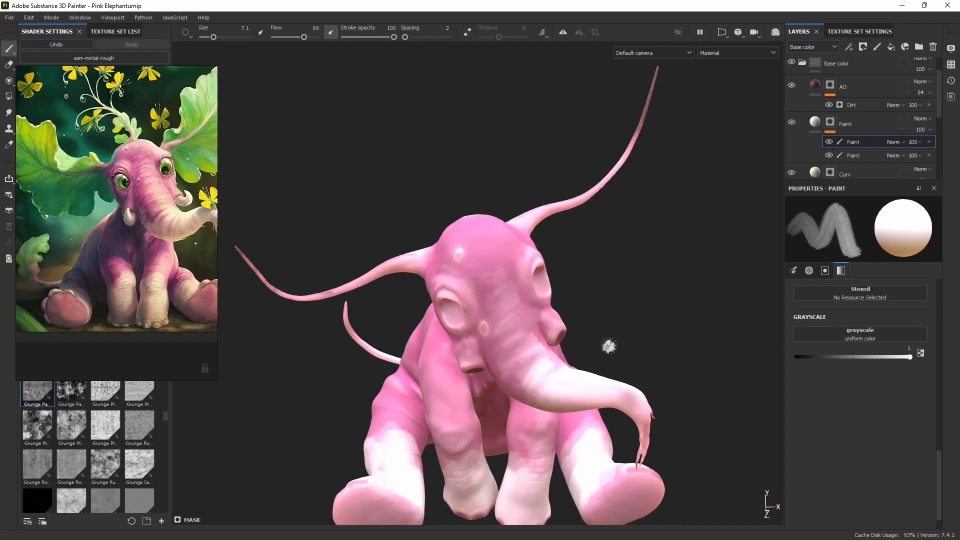
{"action": "left_click_drag", "start_coordinate": [608, 339], "coordinate": [555, 252], "text": "alt"}
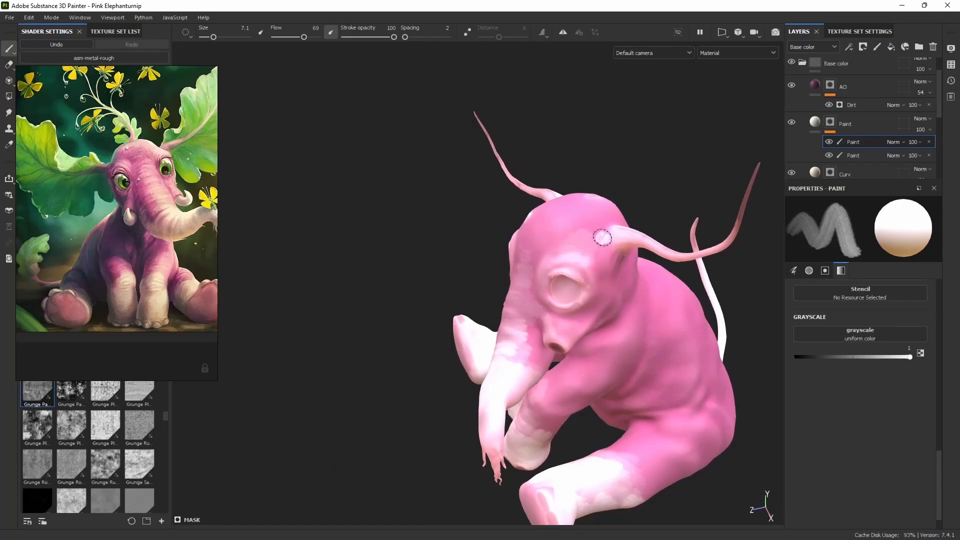
{"action": "mouse_move", "coordinate": [516, 282]}
{"action": "left_mouse_down", "text": "alt"}
{"action": "mouse_move", "coordinate": [476, 277]}
{"action": "mouse_move", "coordinate": [617, 234]}
{"action": "mouse_move", "coordinate": [471, 303]}
{"action": "mouse_move", "coordinate": [485, 340]}
{"action": "mouse_move", "coordinate": [374, 392]}
{"action": "left_mouse_up", "text": "alt"}
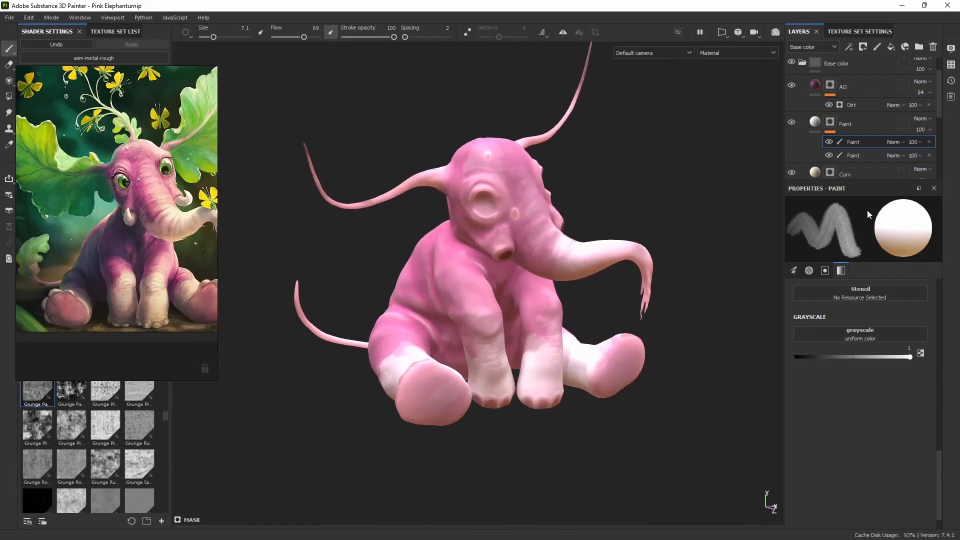
Lower the Curv layer's opacity to 27.
{"action": "left_click", "coordinate": [866, 166]}
{"action": "scroll", "coordinate": [865, 161], "scroll_direction": "down", "scroll_amount": 1}
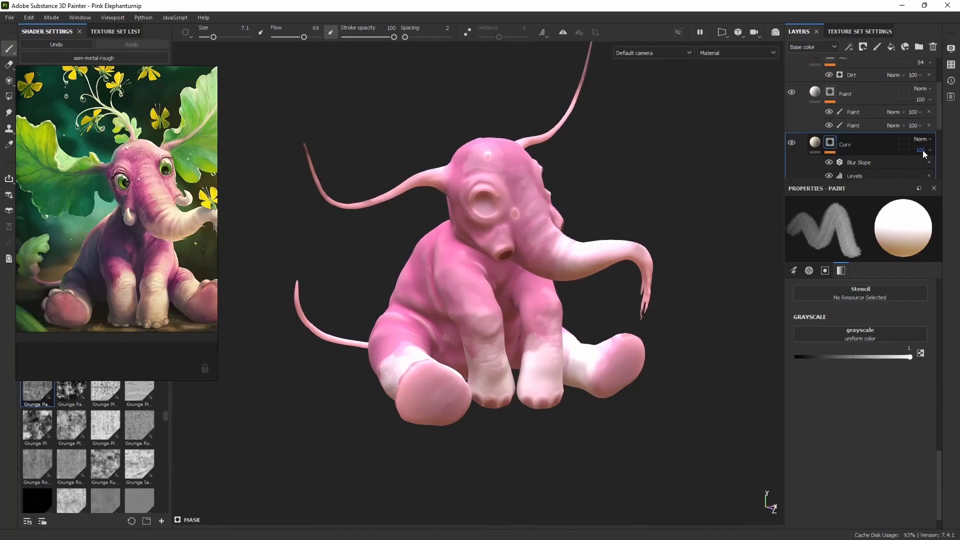
{"action": "left_click", "coordinate": [924, 150]}
{"action": "left_click", "coordinate": [928, 170]}
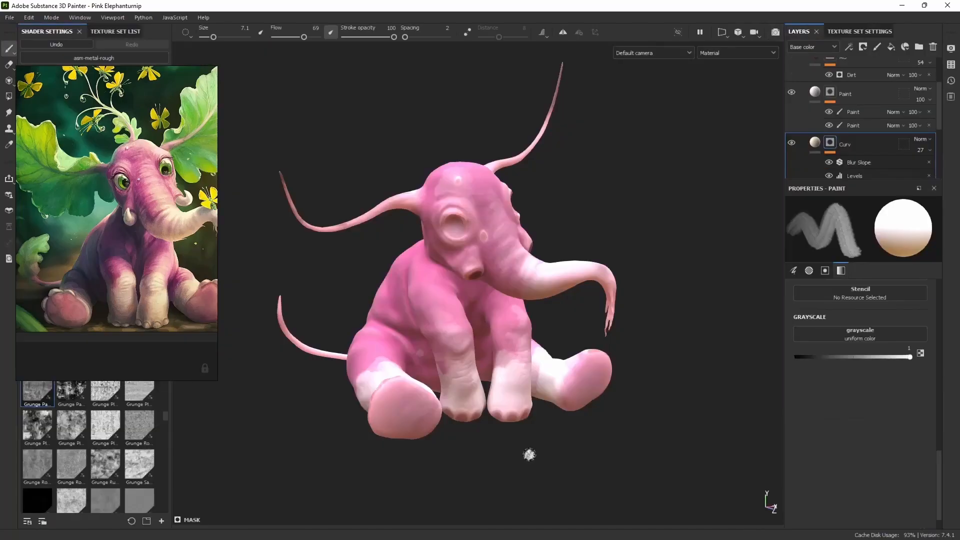
{"action": "scroll", "coordinate": [525, 457], "scroll_direction": "down", "scroll_amount": 3}
{"action": "scroll", "coordinate": [429, 440], "scroll_direction": "up", "scroll_amount": 8}
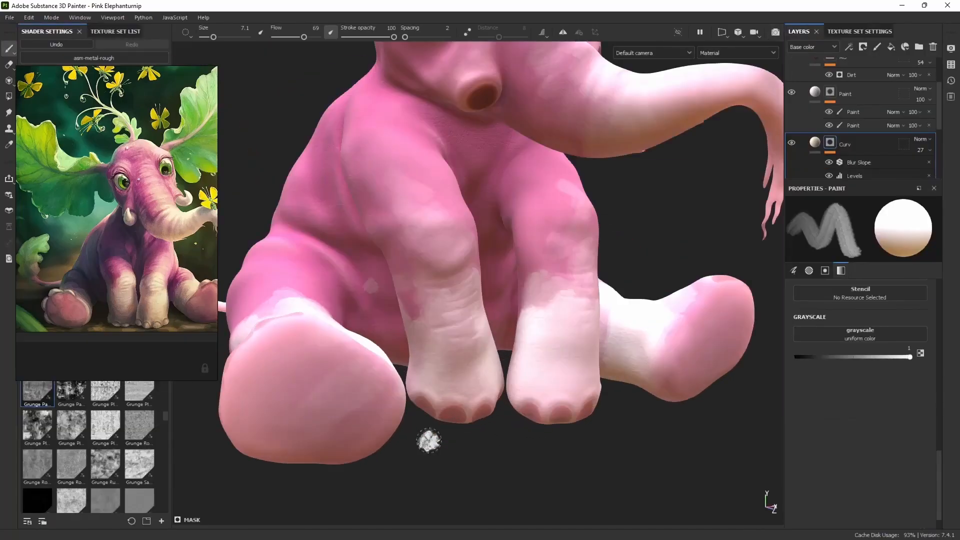
Select the lower paint effect in the Paint layer's mask and turn off pen pressure for stroke opacity.
{"action": "left_click", "coordinate": [858, 125]}
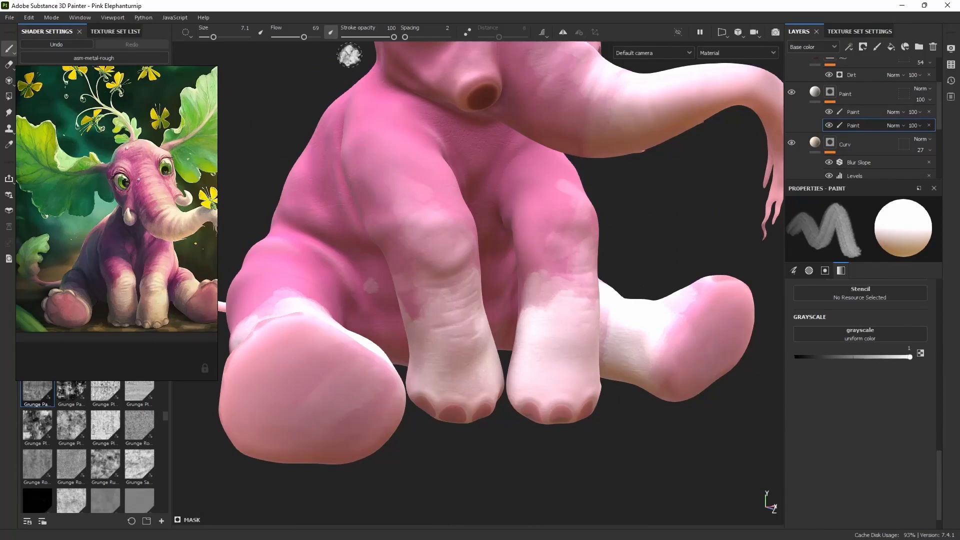
{"action": "left_click_drag", "start_coordinate": [479, 463], "coordinate": [525, 445], "text": "alt"}
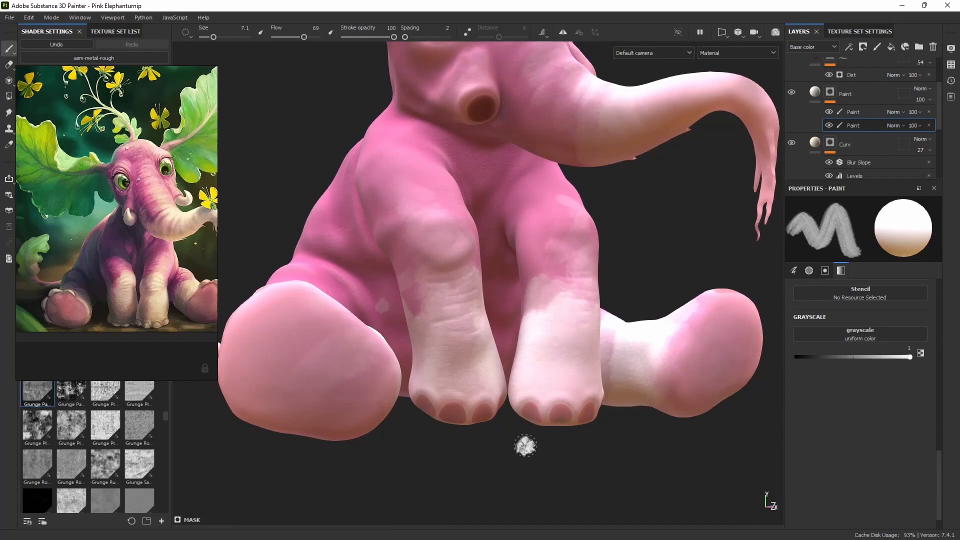
Toggle the SSS layer's visibility to compare its effect on the legs and toenails, leaving the layer visible.
{"action": "scroll", "coordinate": [870, 120], "scroll_direction": "up", "scroll_amount": 3}
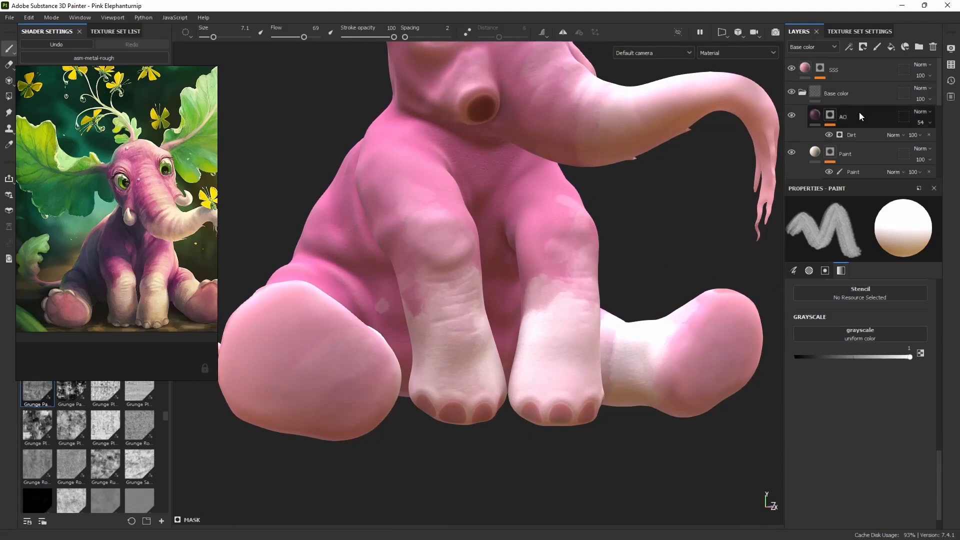
{"action": "left_click", "coordinate": [791, 69]}
{"action": "left_click", "coordinate": [790, 69]}
{"action": "left_click", "coordinate": [791, 69]}
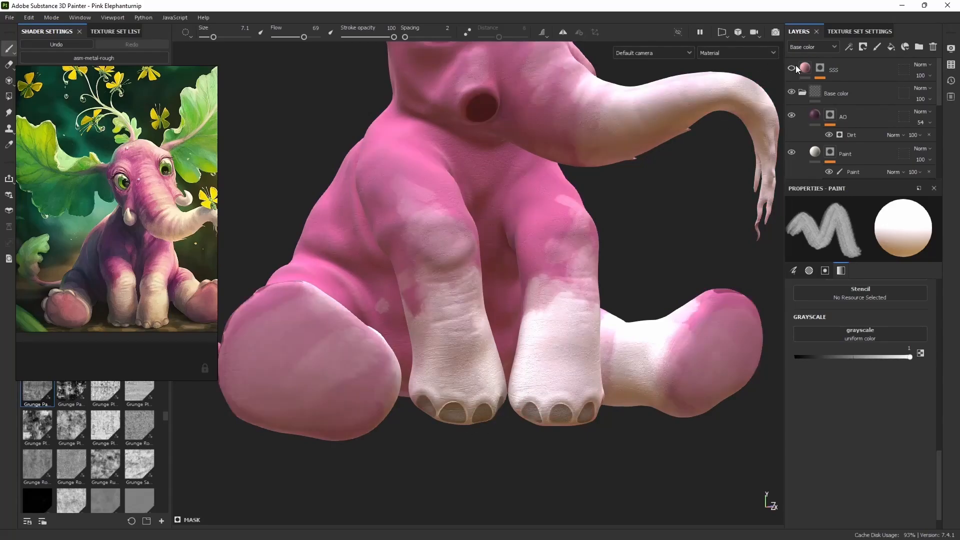
{"action": "left_click", "coordinate": [789, 70]}
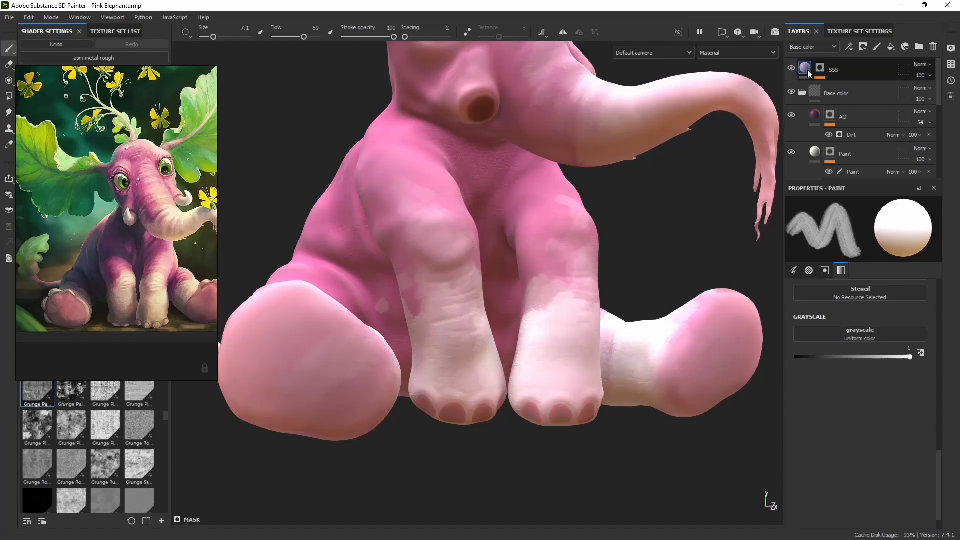
Expand the SSS layer's mask effects and add a new paint effect above the existing one.
{"action": "left_click", "coordinate": [820, 73]}
{"action": "left_click", "coordinate": [839, 88]}
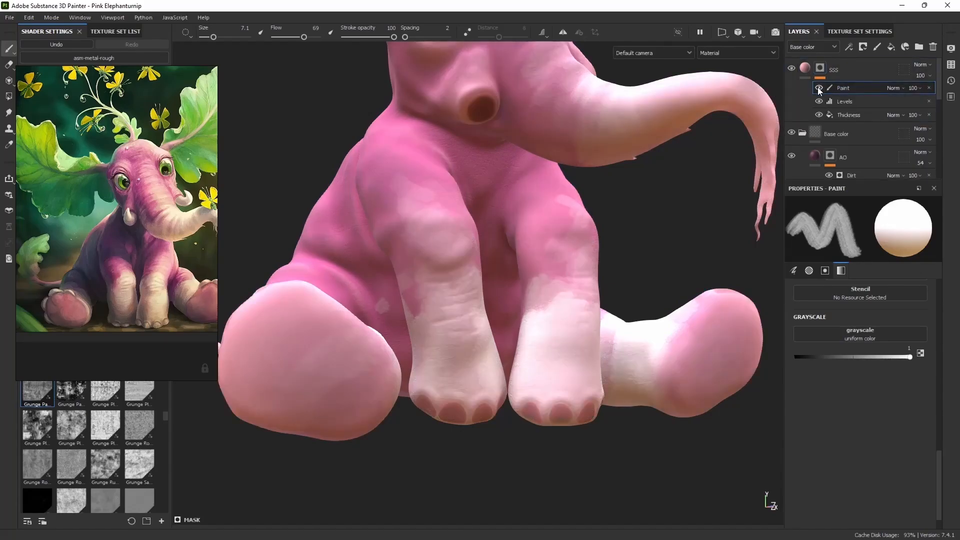
{"action": "scroll", "coordinate": [510, 262], "scroll_direction": "up", "scroll_amount": 5}
{"action": "scroll", "coordinate": [447, 354], "scroll_direction": "down", "scroll_amount": 6}
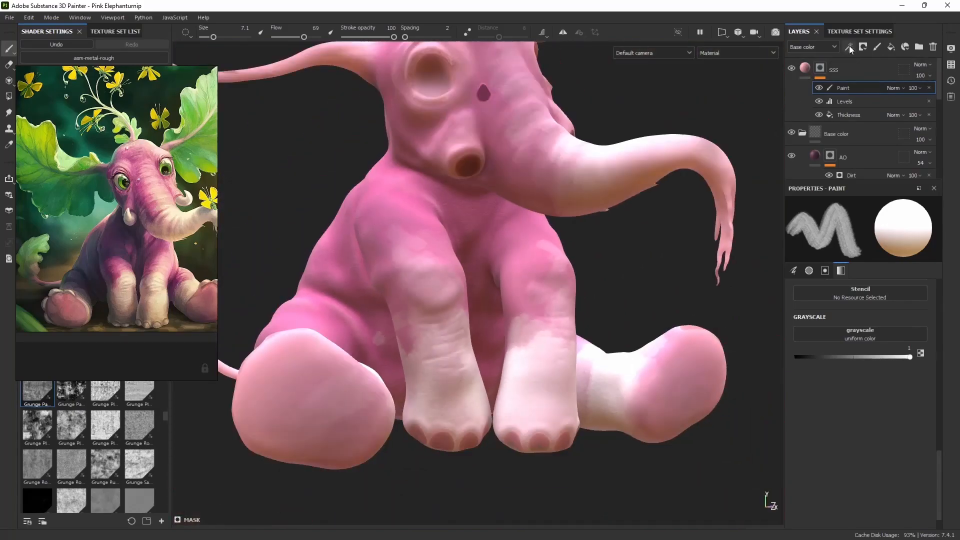
{"action": "left_click", "coordinate": [849, 46]}
{"action": "left_click", "coordinate": [862, 83]}
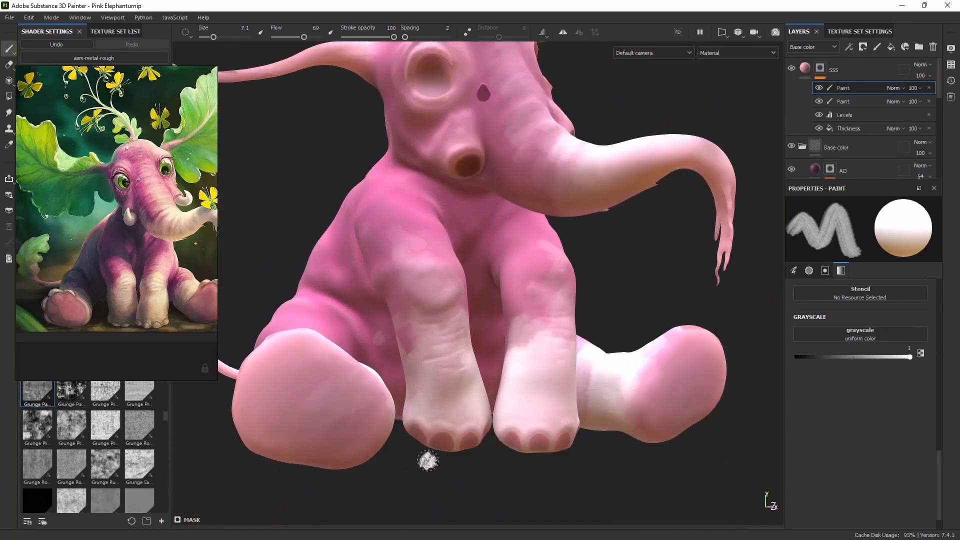
Set the brush grayscale to 0 and paint the SSS away around the toenails of both front feet.
{"action": "left_click_drag", "start_coordinate": [853, 357], "coordinate": [784, 354]}
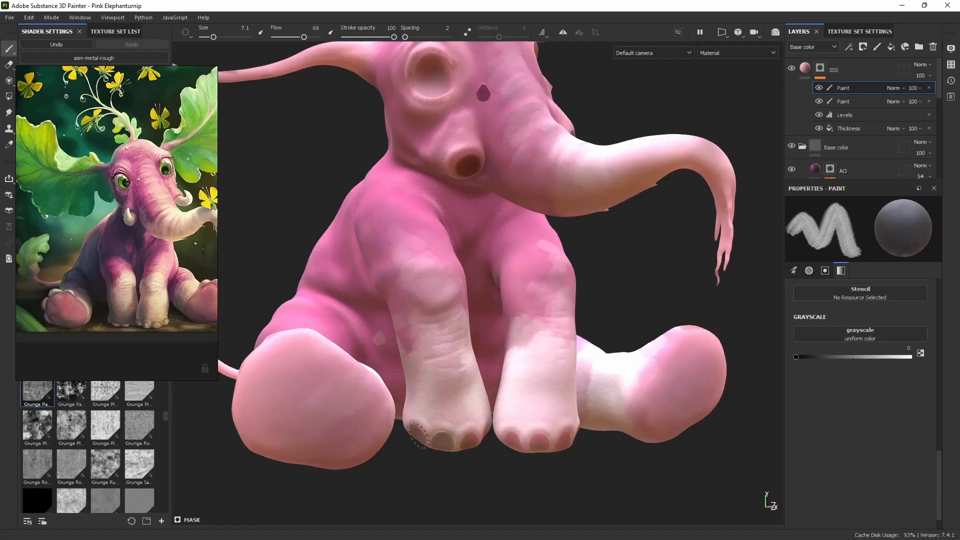
{"action": "left_click_drag", "start_coordinate": [480, 484], "coordinate": [475, 419], "text": "alt"}
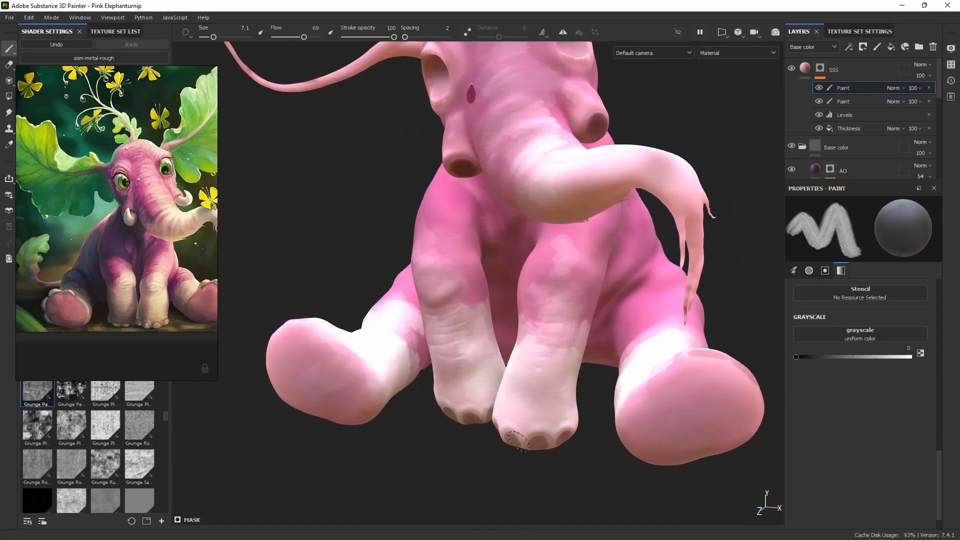
{"action": "left_click_drag", "start_coordinate": [468, 494], "coordinate": [518, 448], "text": "alt"}
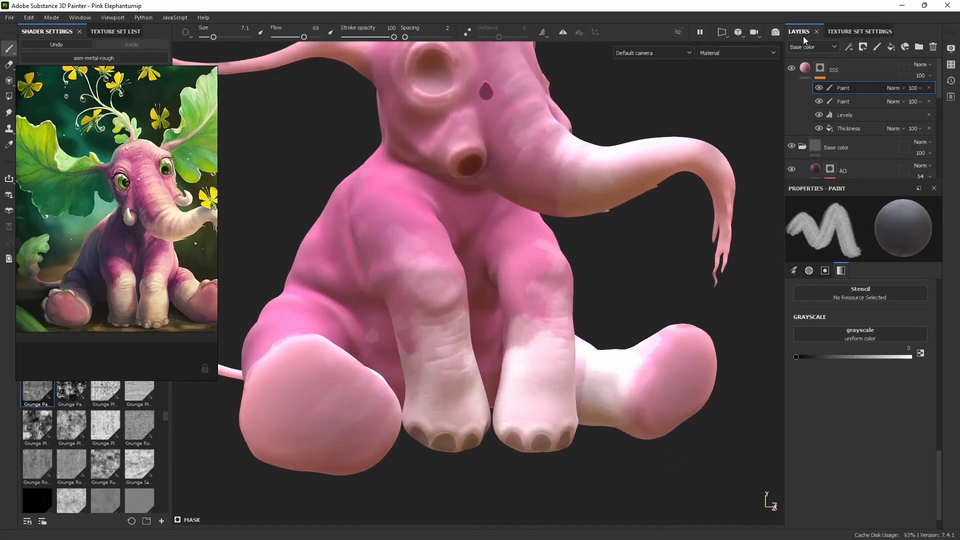
Render the elephant and examine the feet and whole figure against the reference painting.
{"action": "key", "text": "F12"}
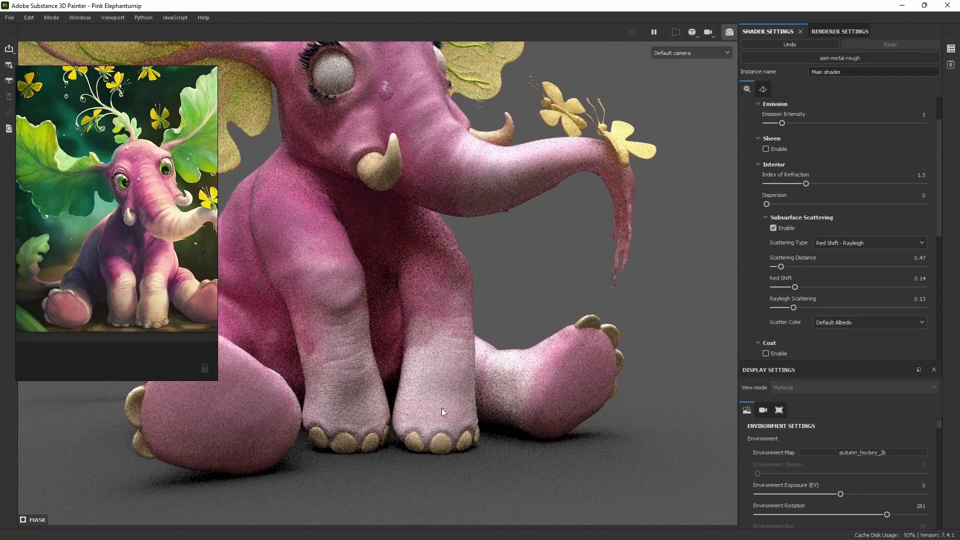
{"action": "key", "text": "f"}
{"action": "scroll", "coordinate": [449, 308], "scroll_direction": "down", "scroll_amount": 3}
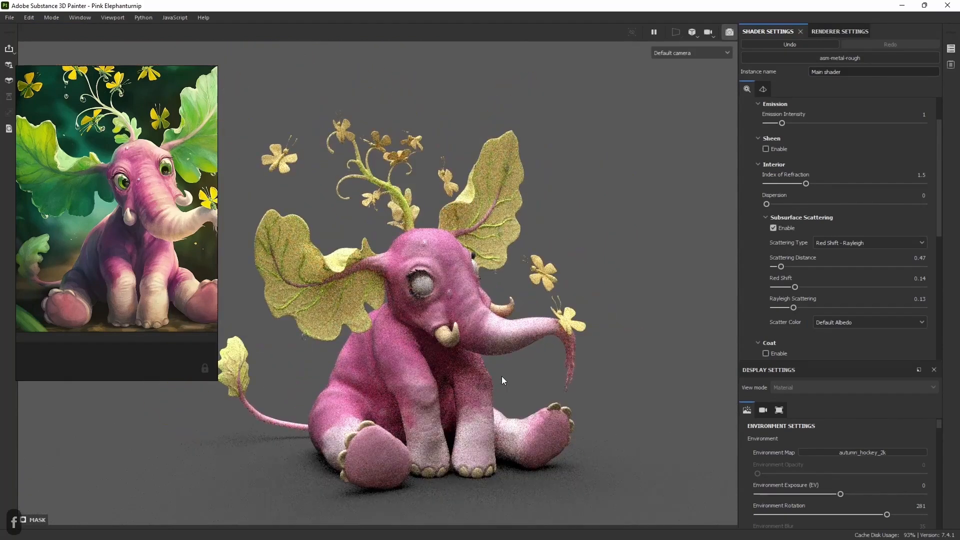
{"action": "key", "text": "F12"}
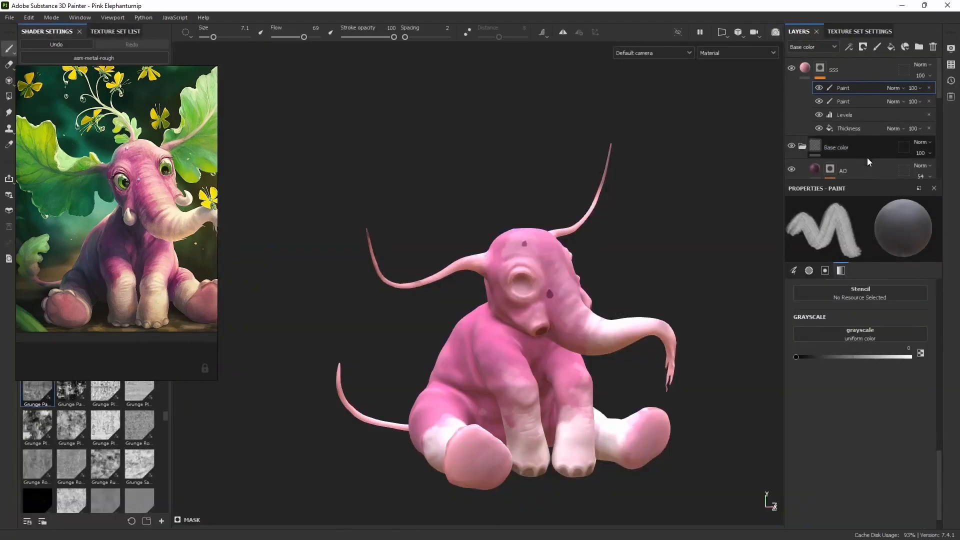
Enable the roughness channel on the Bump layer's fill and set its roughness to 0.0851.
{"action": "scroll", "coordinate": [866, 155], "scroll_direction": "down", "scroll_amount": 2}
{"action": "scroll", "coordinate": [865, 149], "scroll_direction": "down", "scroll_amount": 3}
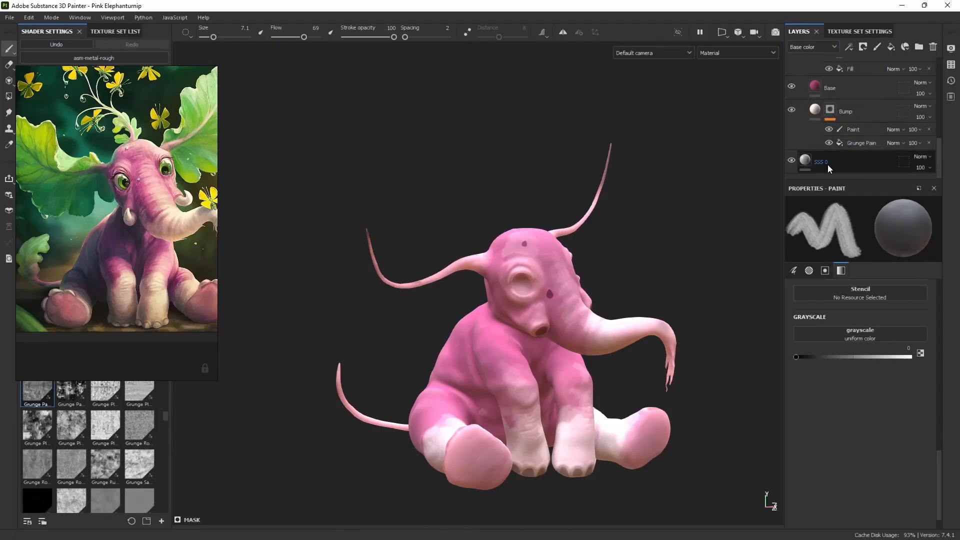
{"action": "left_click", "coordinate": [871, 107]}
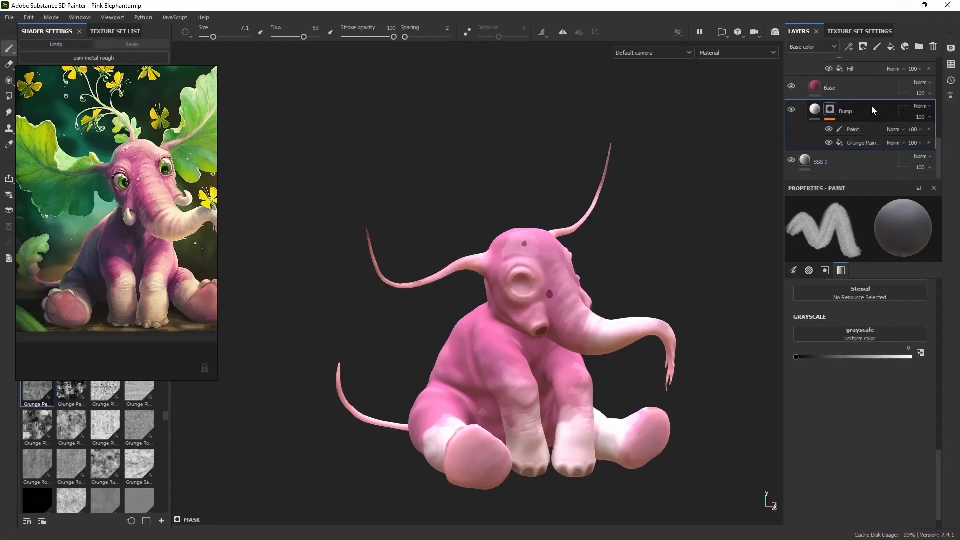
{"action": "left_click", "coordinate": [817, 110]}
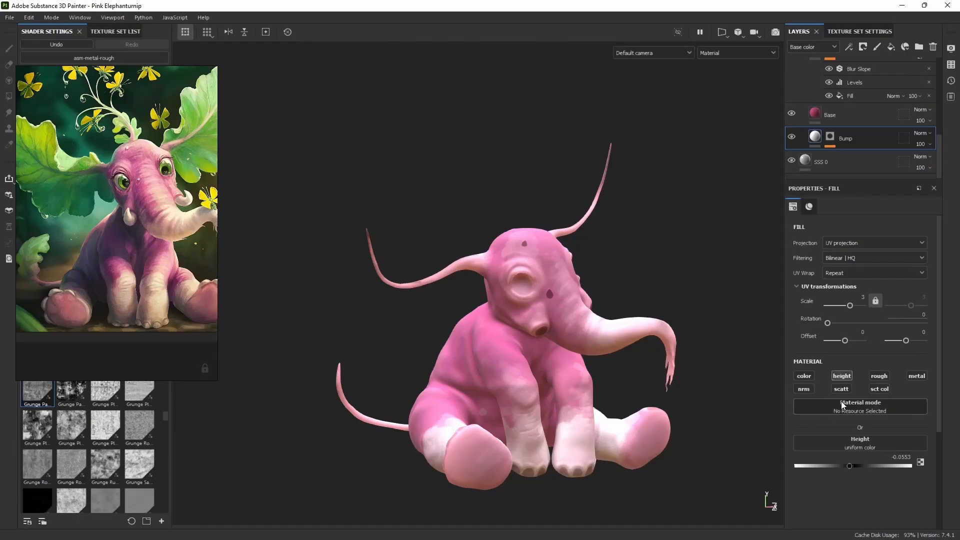
{"action": "left_click", "coordinate": [879, 376]}
{"action": "scroll", "coordinate": [525, 378], "scroll_direction": "up", "scroll_amount": 10}
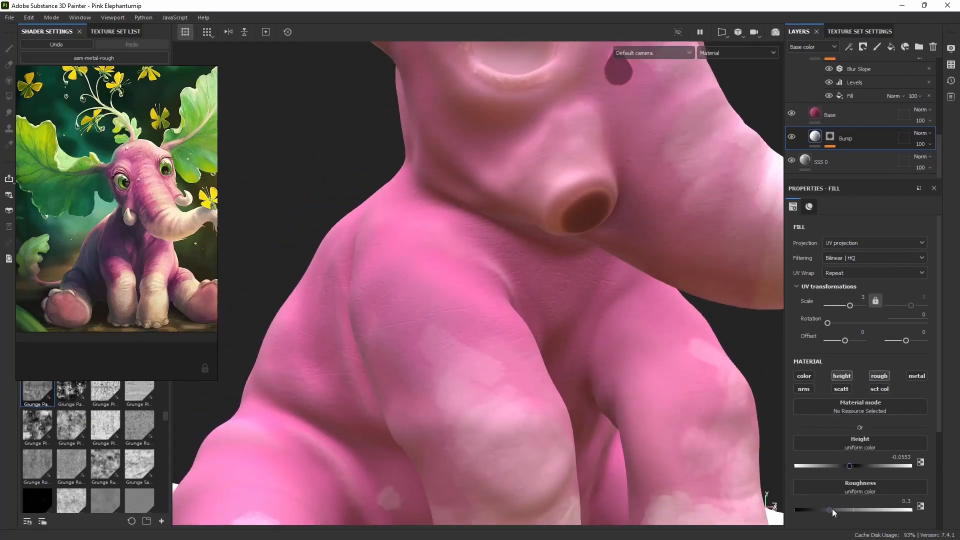
{"action": "left_click_drag", "start_coordinate": [830, 509], "coordinate": [804, 508]}
Turn off the roughness channel on the Base layer and check the channels used by the Curv and Paint layers.
{"action": "left_click", "coordinate": [846, 112]}
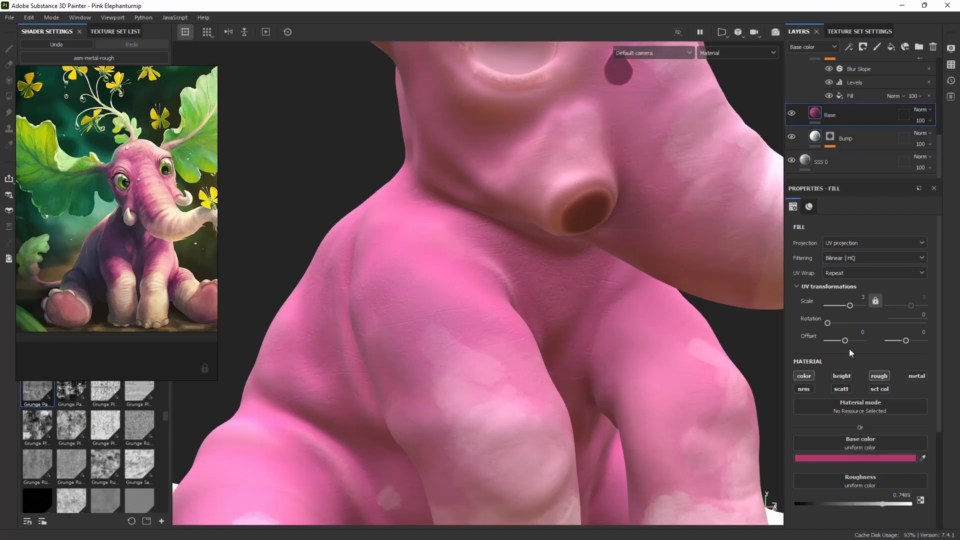
{"action": "left_click", "coordinate": [879, 377]}
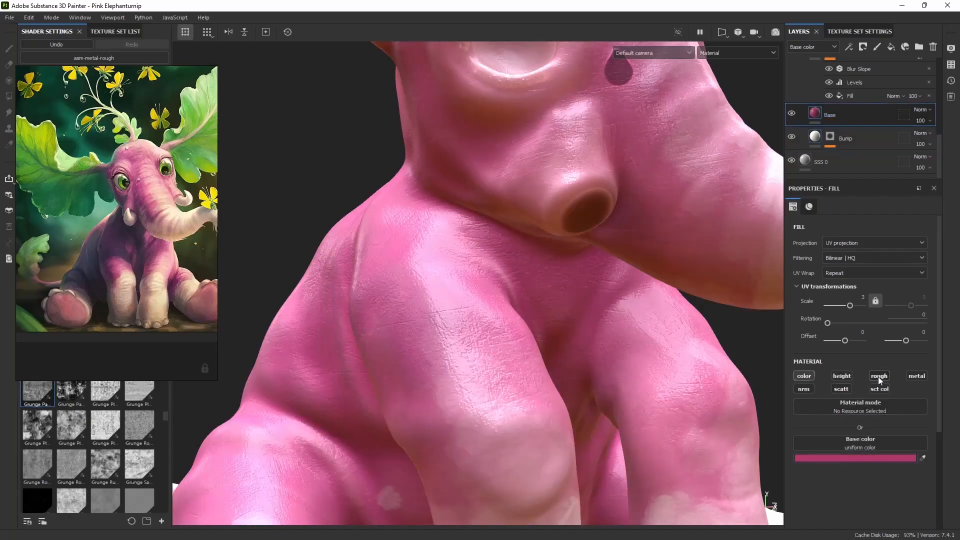
{"action": "scroll", "coordinate": [841, 129], "scroll_direction": "up", "scroll_amount": 3}
{"action": "left_click", "coordinate": [849, 143]}
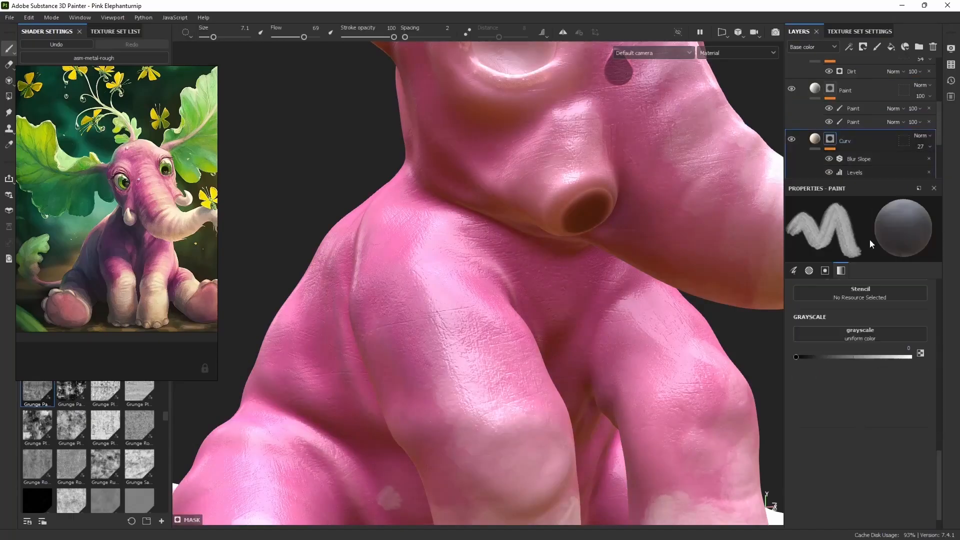
{"action": "left_click", "coordinate": [815, 139]}
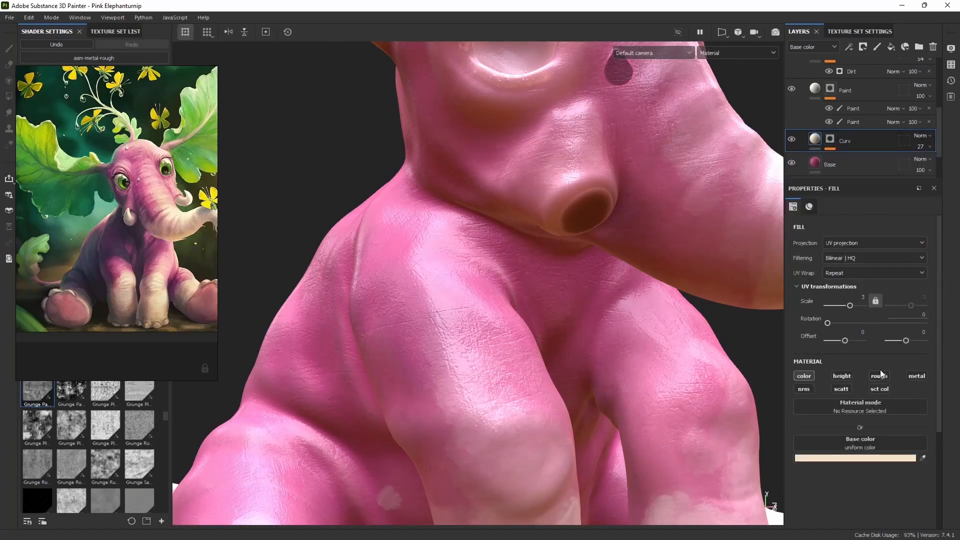
{"action": "left_click", "coordinate": [820, 91]}
Raise the Bump layer's roughness to 0.6936, checking the skin's shine in a render.
{"action": "left_click", "coordinate": [859, 135]}
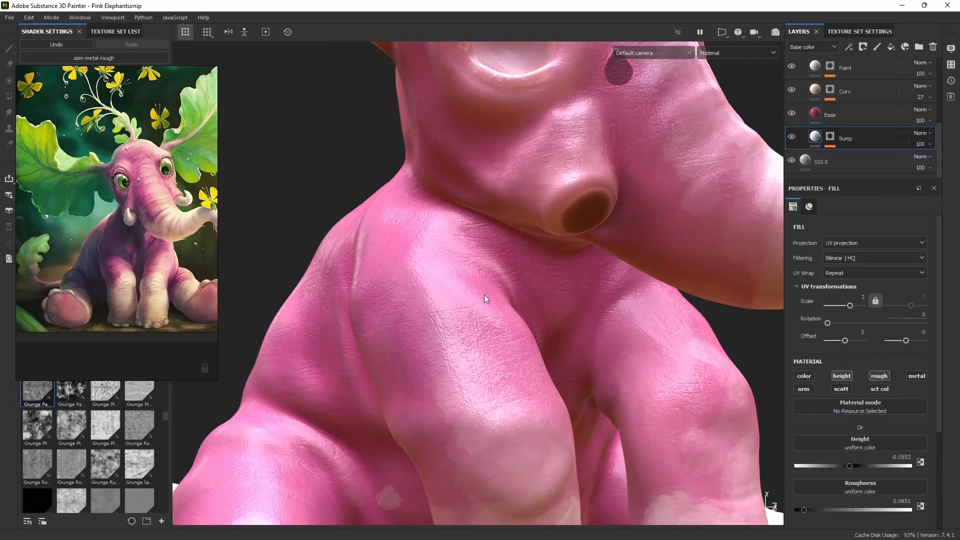
{"action": "scroll", "coordinate": [520, 325], "scroll_direction": "down", "scroll_amount": 3}
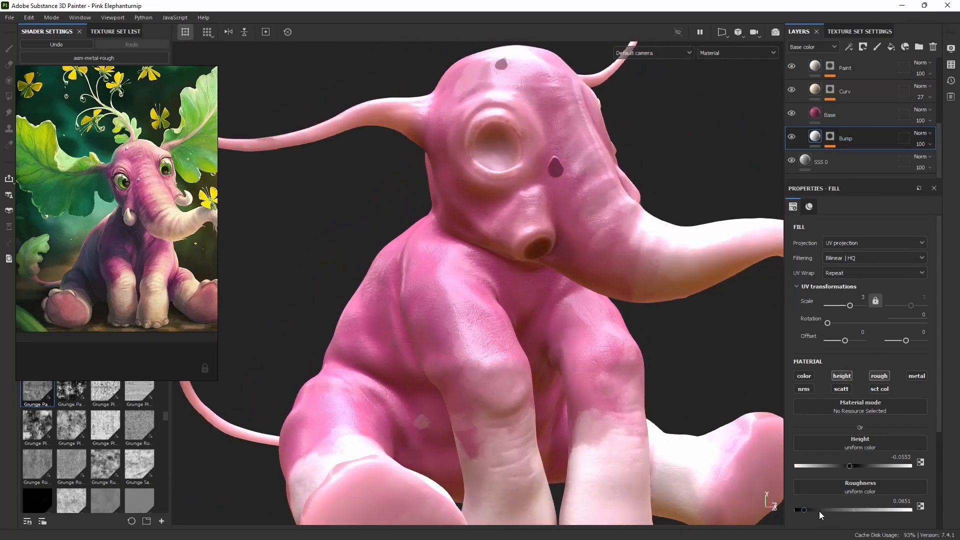
{"action": "scroll", "coordinate": [511, 331], "scroll_direction": "up", "scroll_amount": 4}
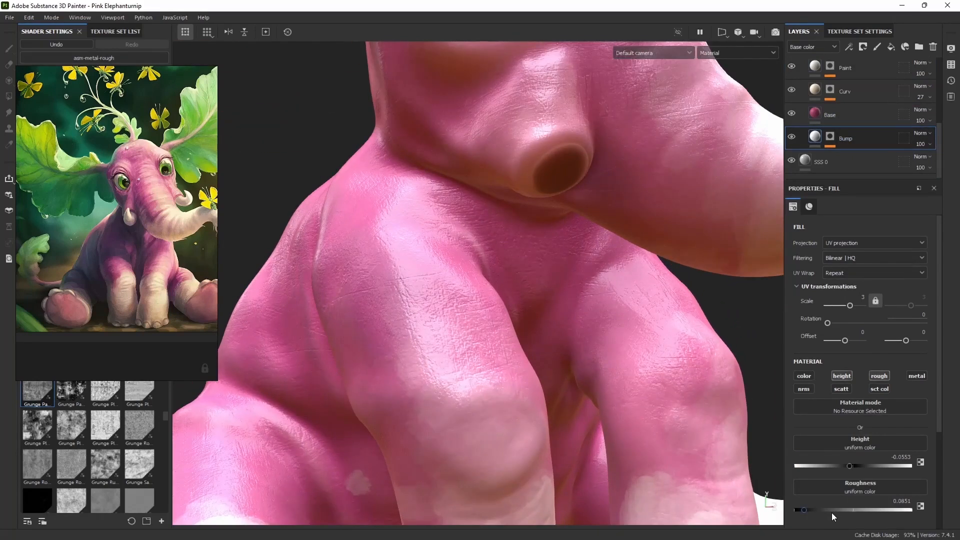
{"action": "left_click_drag", "start_coordinate": [802, 510], "coordinate": [861, 508]}
{"action": "scroll", "coordinate": [537, 311], "scroll_direction": "down", "scroll_amount": 4}
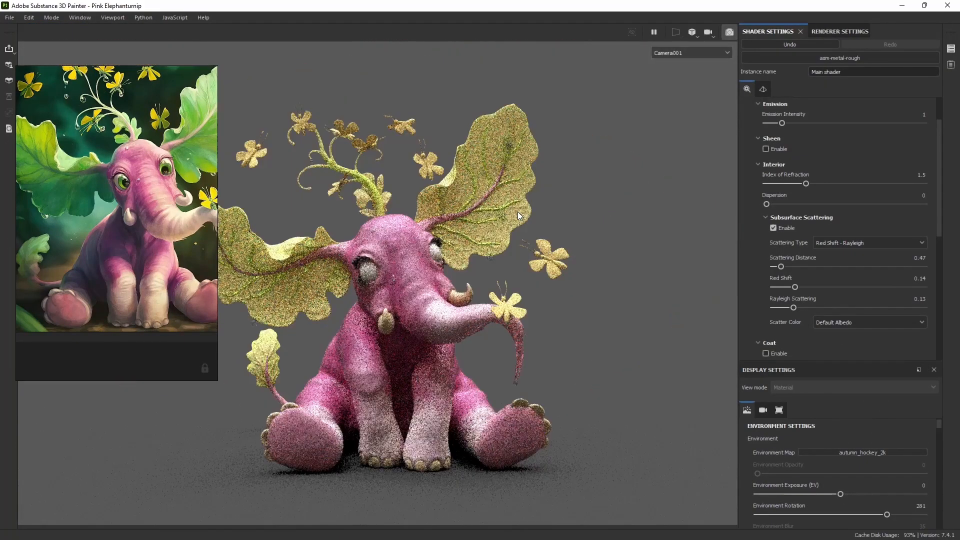
{"action": "left_click", "coordinate": [733, 32]}
{"action": "left_click_drag", "start_coordinate": [871, 510], "coordinate": [875, 509]}
{"action": "left_click", "coordinate": [775, 33]}
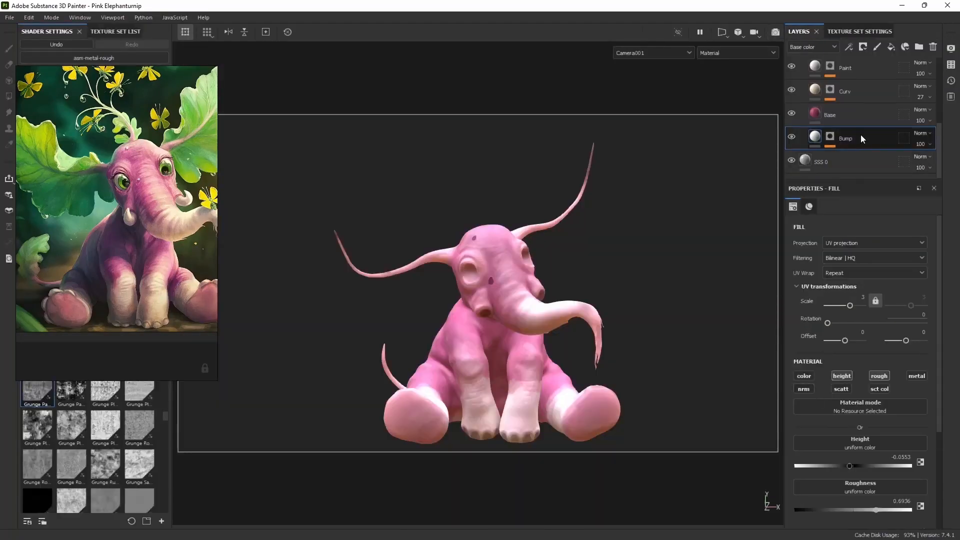
Duplicate the Paint layer, clear the copy's mask and add a new paint effect to it.
{"action": "scroll", "coordinate": [859, 134], "scroll_direction": "up", "scroll_amount": 2}
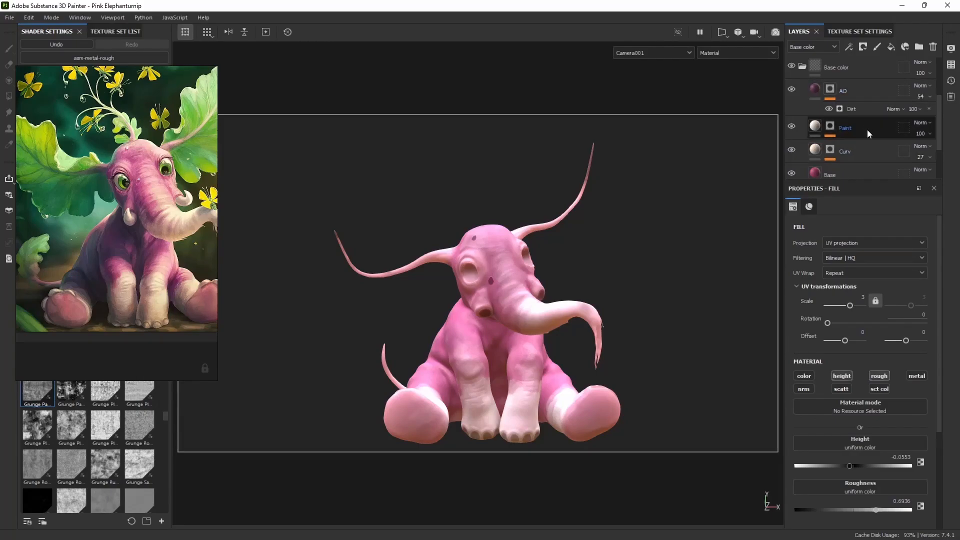
{"action": "left_click", "coordinate": [858, 127]}
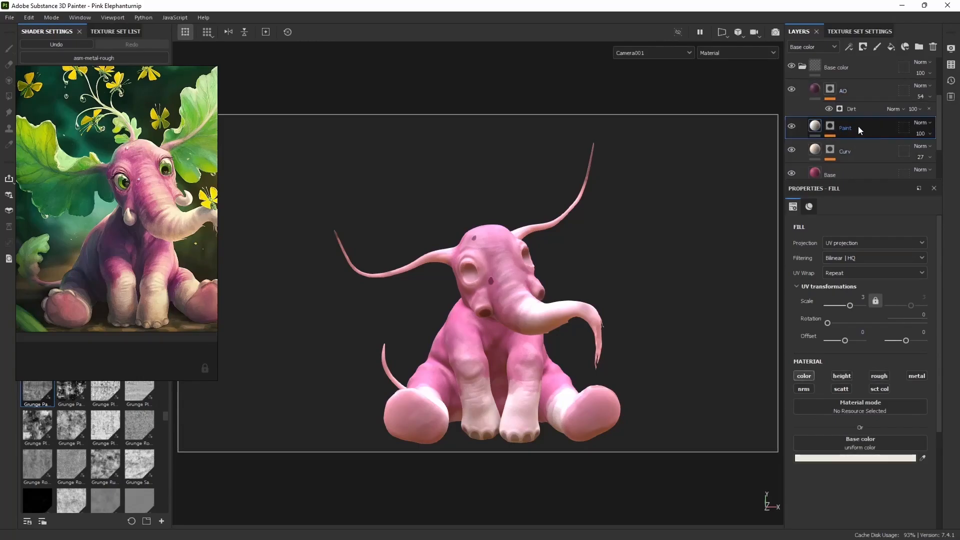
{"action": "key", "text": "ctrl+d"}
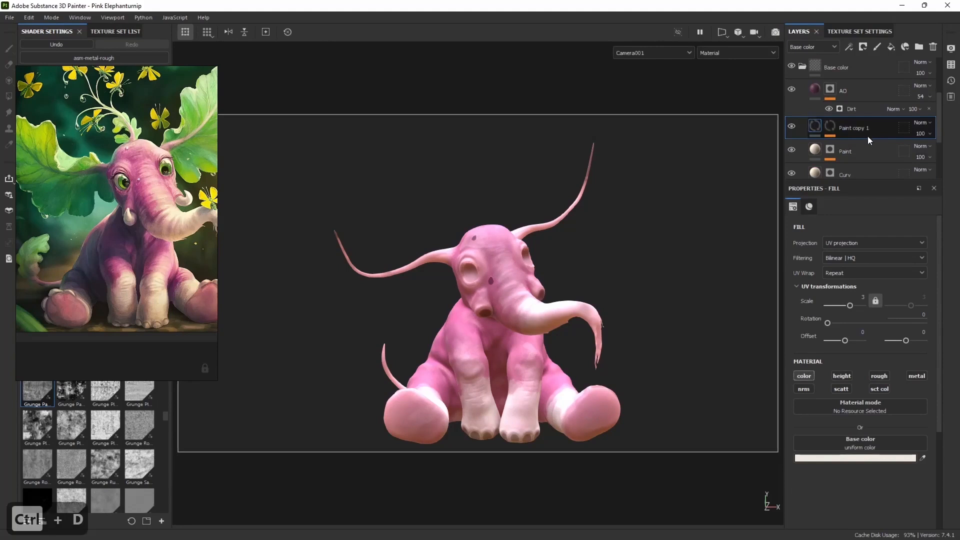
{"action": "right_click", "coordinate": [830, 126]}
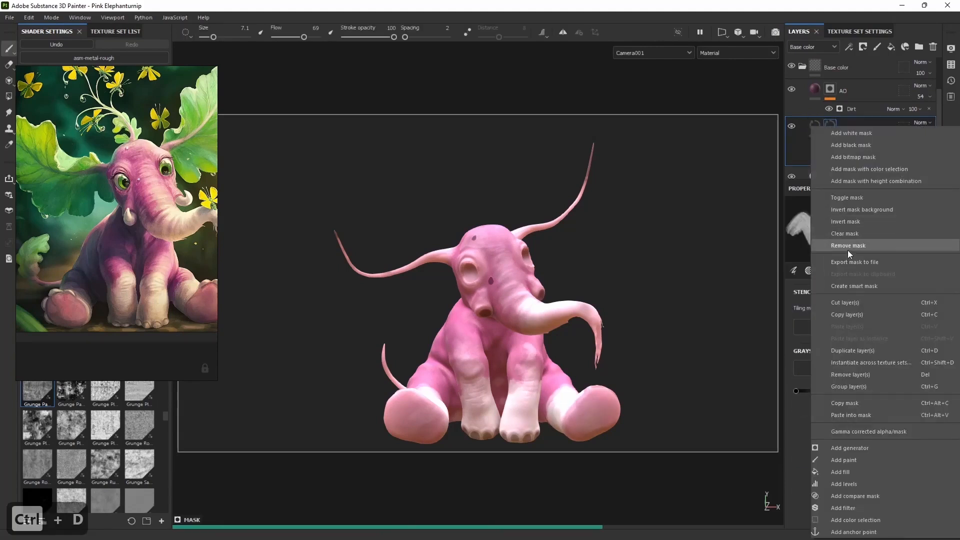
{"action": "left_click", "coordinate": [851, 233]}
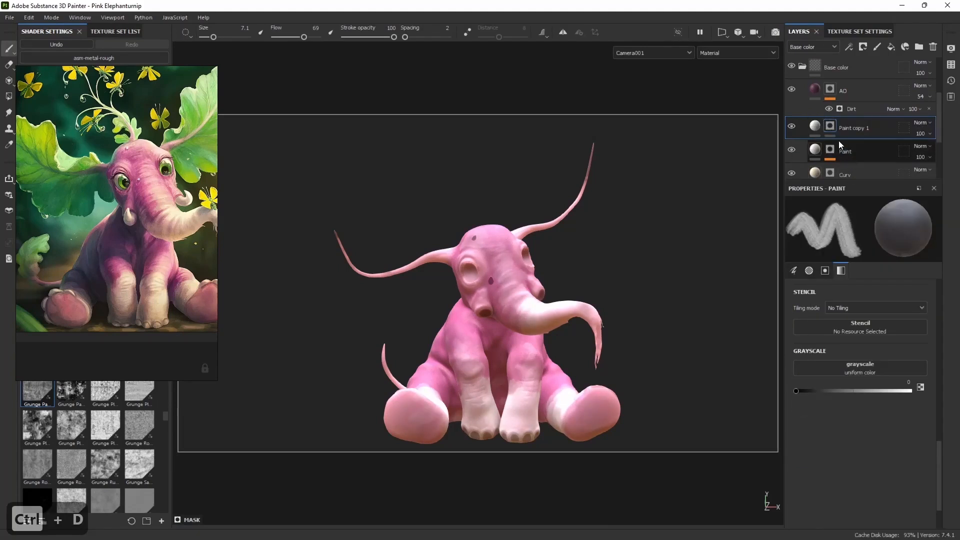
{"action": "left_click", "coordinate": [850, 46]}
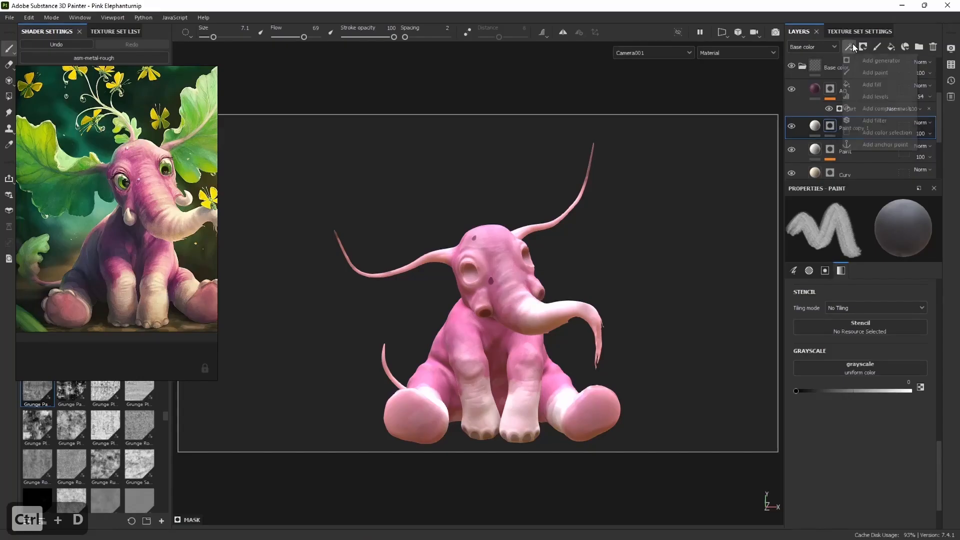
{"action": "left_click", "coordinate": [859, 73]}
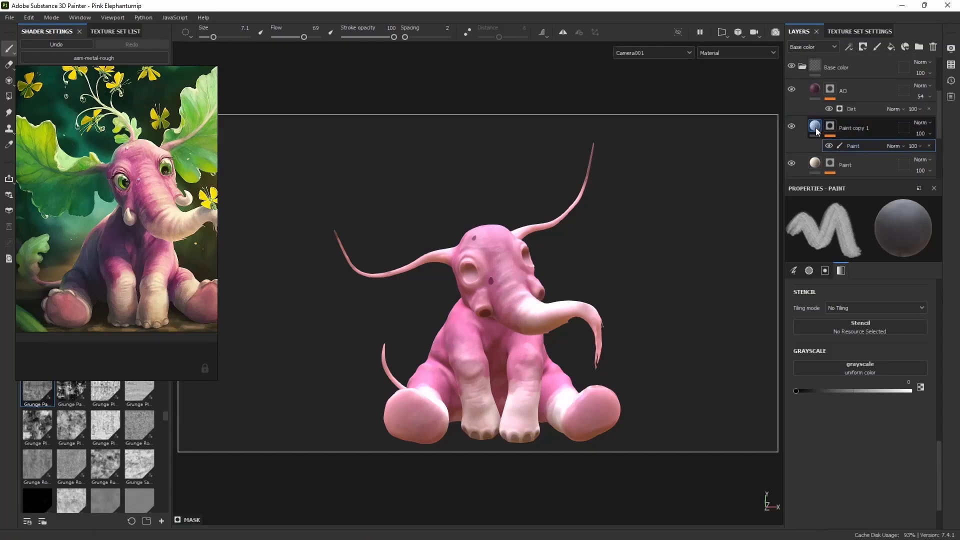
Set the copied paint layer's base color by sampling the pink foot sole in the reference painting.
{"action": "left_click", "coordinate": [815, 127]}
{"action": "scroll", "coordinate": [62, 325], "scroll_direction": "up", "scroll_amount": 5}
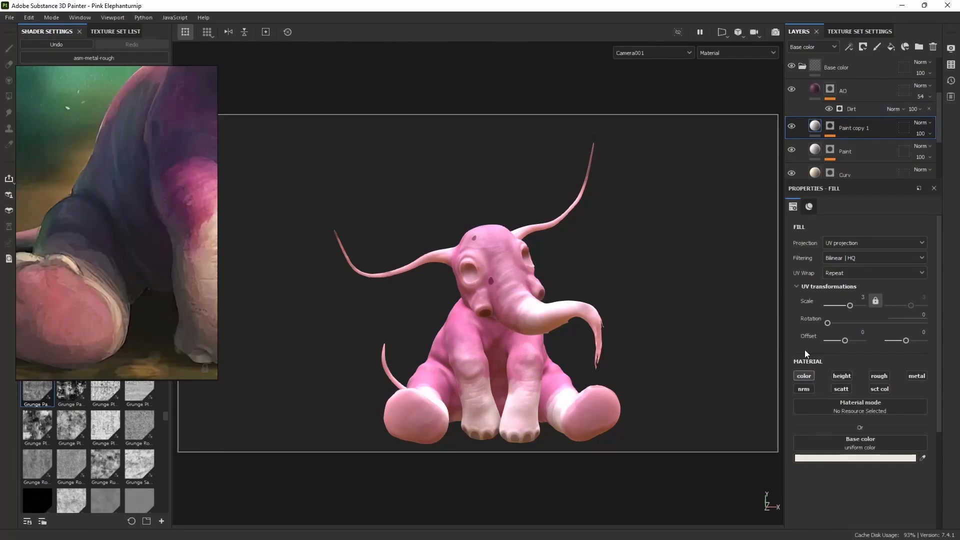
{"action": "left_click", "coordinate": [63, 300]}
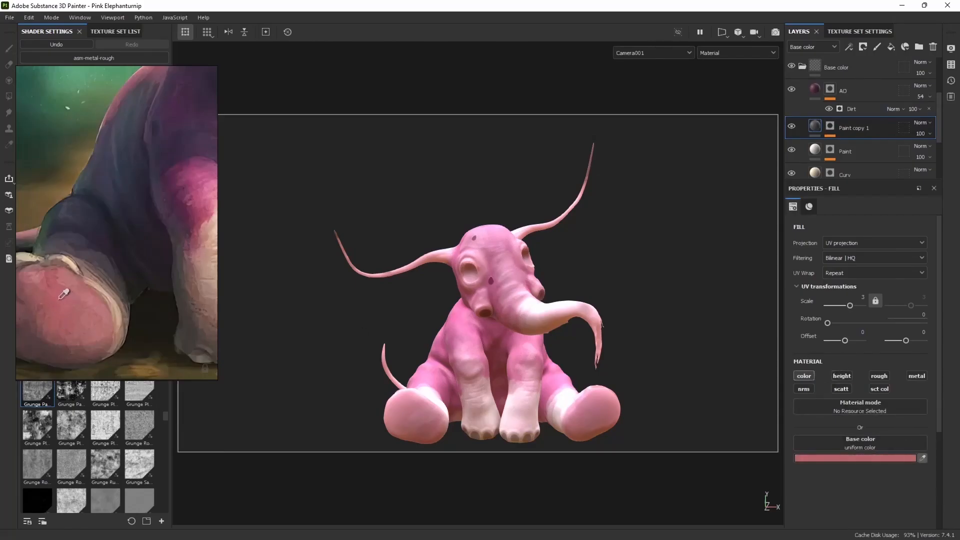
{"action": "left_click", "coordinate": [62, 300]}
{"action": "scroll", "coordinate": [85, 284], "scroll_direction": "down", "scroll_amount": 5}
{"action": "scroll", "coordinate": [82, 289], "scroll_direction": "up", "scroll_amount": 4}
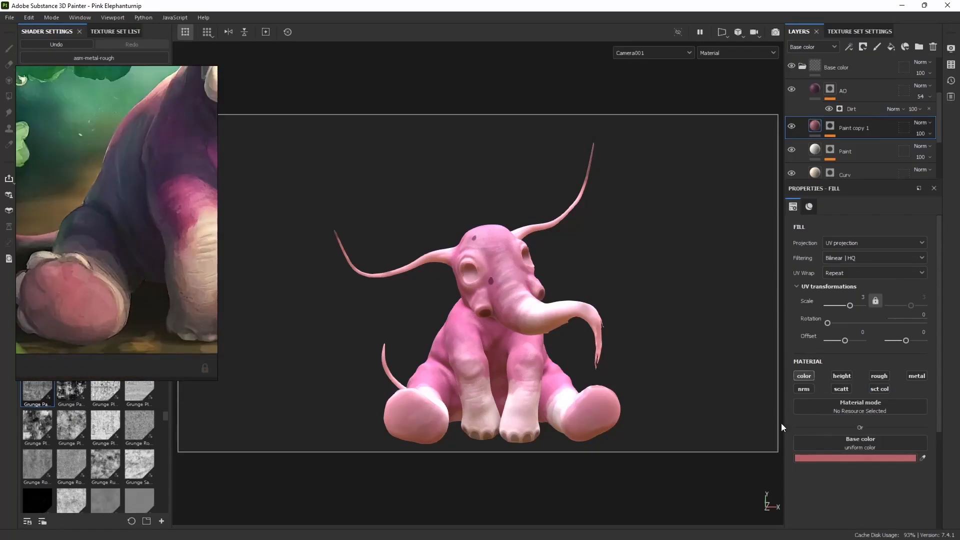
Hide the SSS layer and paint the foot sole into the copied layer's mask with the brush grayscale at 1.
{"action": "left_click", "coordinate": [830, 127]}
{"action": "left_click", "coordinate": [861, 147]}
{"action": "scroll", "coordinate": [428, 432], "scroll_direction": "up", "scroll_amount": 8}
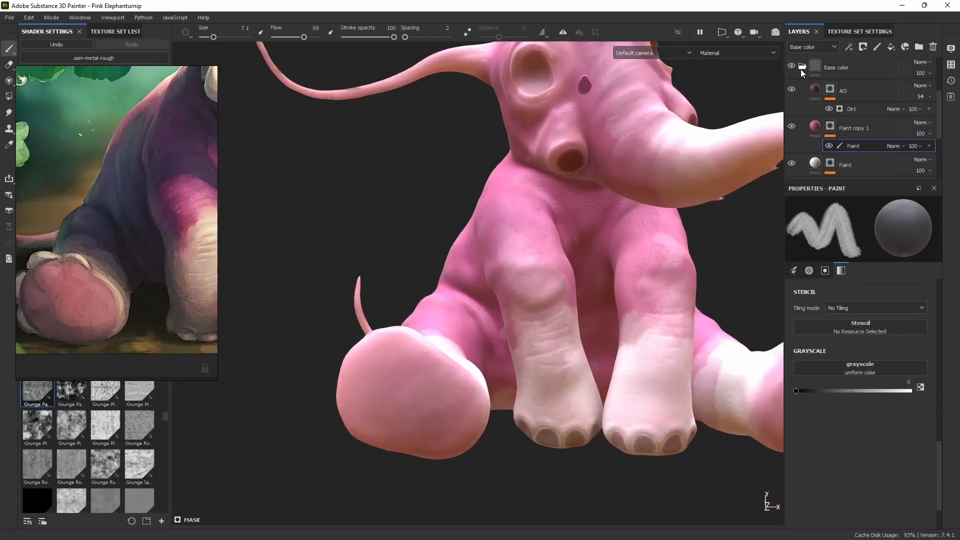
{"action": "left_click_drag", "start_coordinate": [938, 127], "coordinate": [940, 80]}
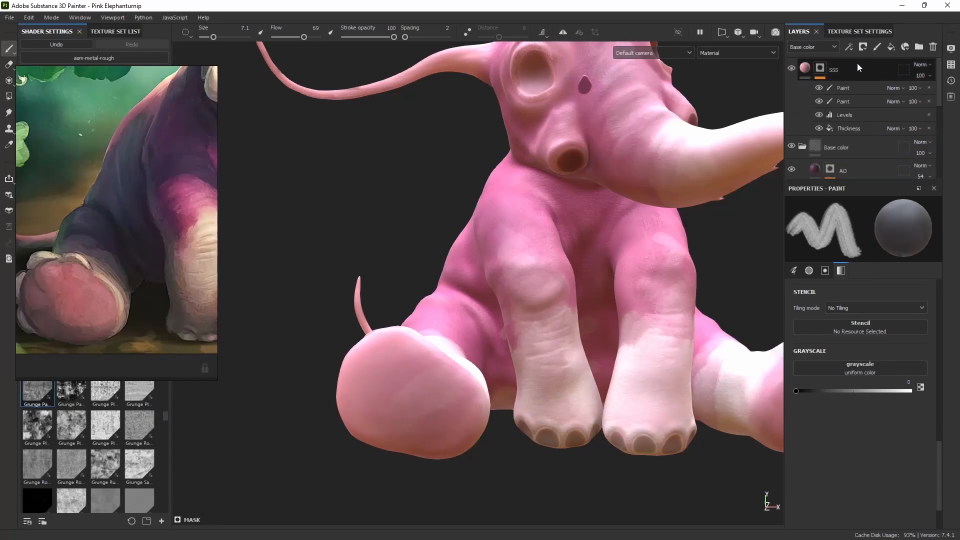
{"action": "left_click", "coordinate": [790, 68]}
{"action": "left_click", "coordinate": [856, 170]}
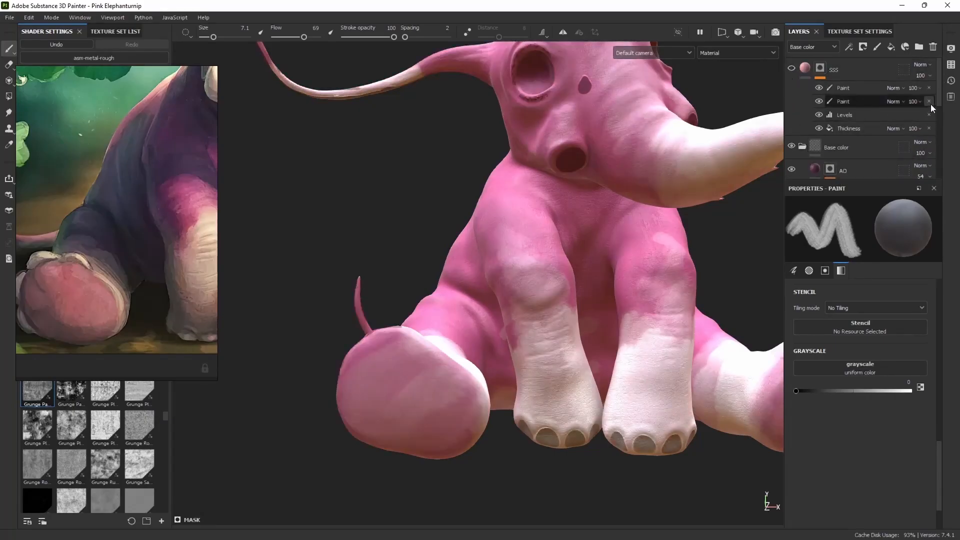
{"action": "left_click_drag", "start_coordinate": [937, 104], "coordinate": [938, 119]}
{"action": "key", "text": "x"}
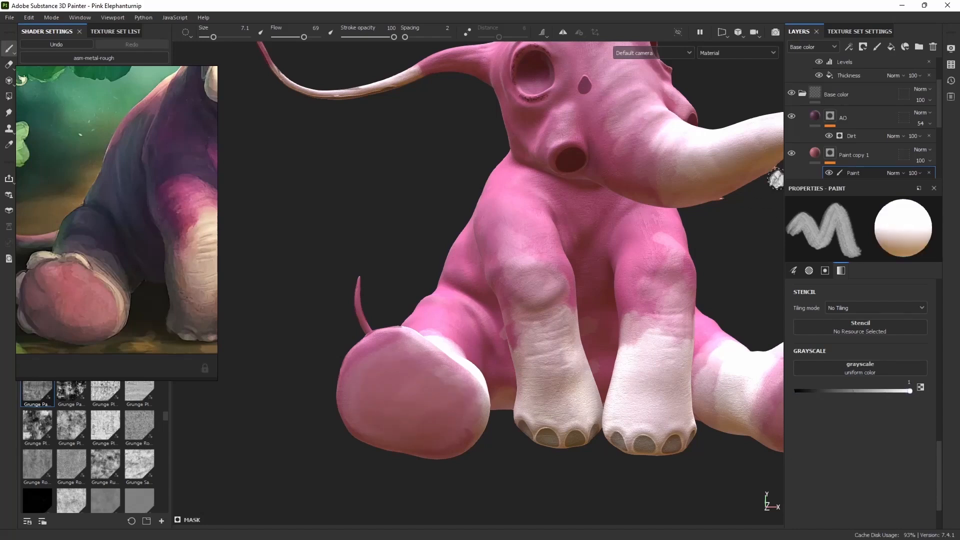
Change the copied paint layer's base color to BB7477, sampled from the foot sole in the reference painting.
{"action": "left_click", "coordinate": [804, 162]}
{"action": "left_click", "coordinate": [848, 457]}
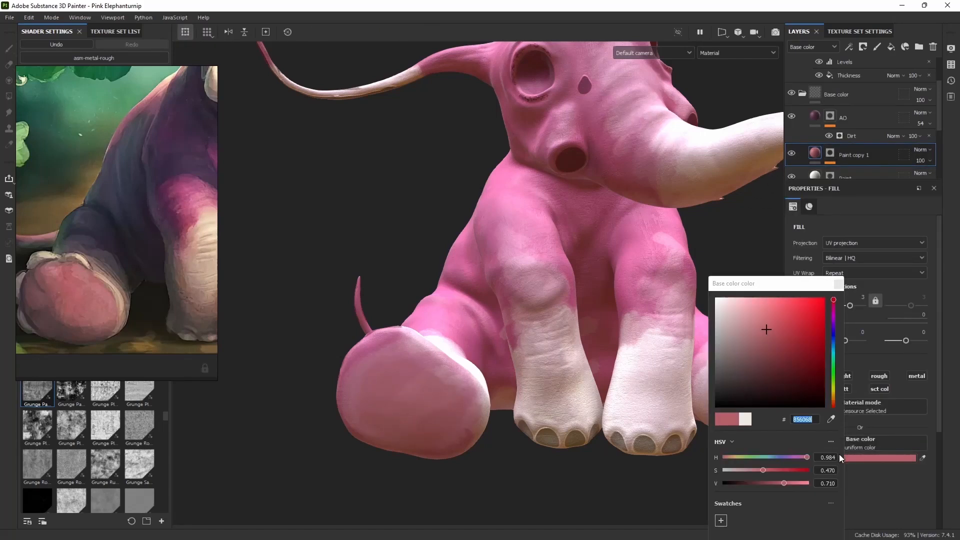
{"action": "left_click", "coordinate": [834, 401]}
{"action": "left_click", "coordinate": [758, 314]}
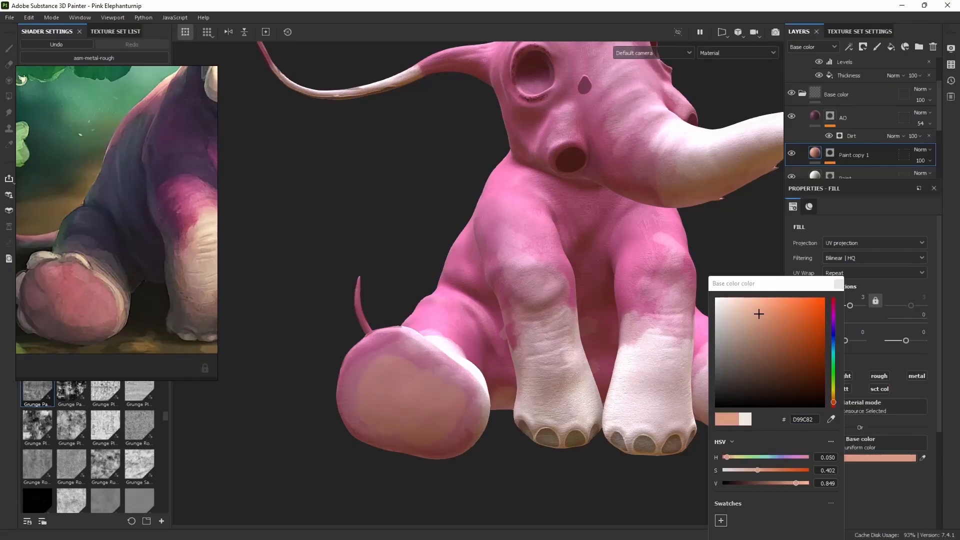
{"action": "left_click", "coordinate": [830, 419]}
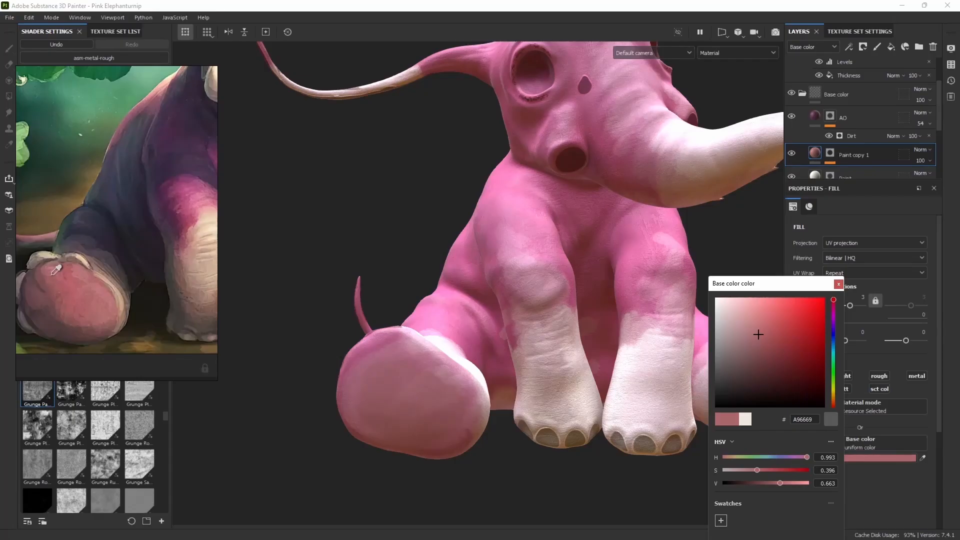
{"action": "left_click", "coordinate": [81, 271]}
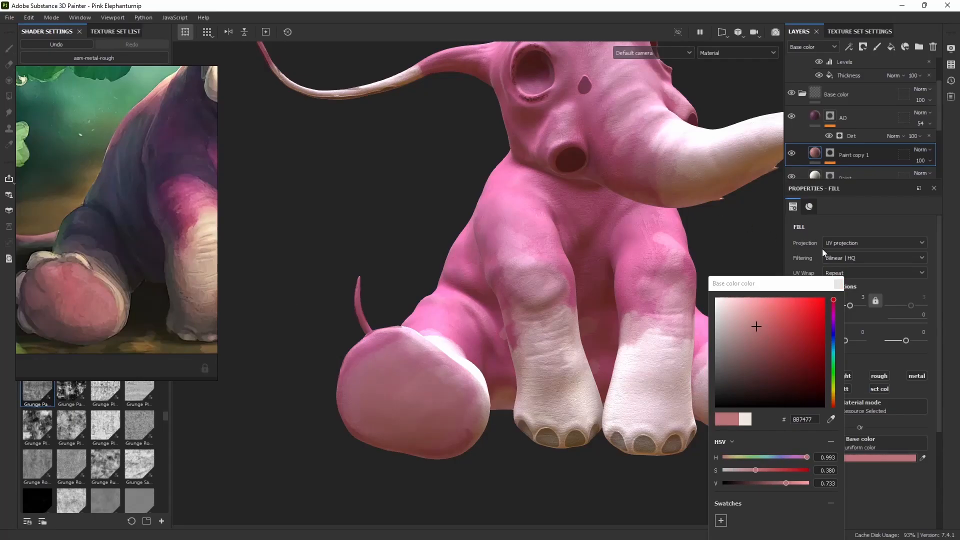
{"action": "left_click", "coordinate": [838, 284]}
Make the SSS layer visible again and render the whole elephant to check the foot soles.
{"action": "key", "text": "1"}
{"action": "right_click_drag", "start_coordinate": [373, 365], "coordinate": [465, 457], "text": "alt"}
{"action": "left_click_drag", "start_coordinate": [465, 457], "coordinate": [508, 369], "text": "alt"}
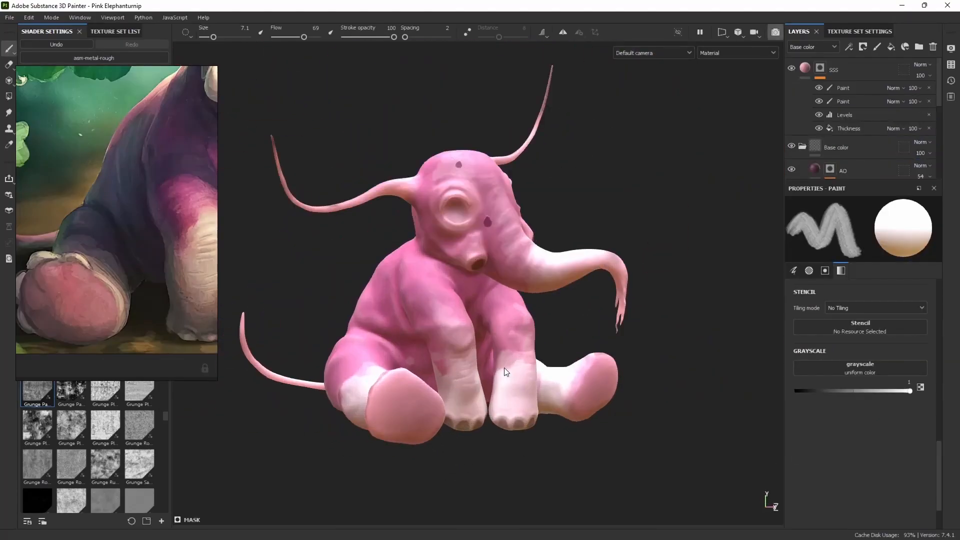
{"action": "key", "text": "F10"}
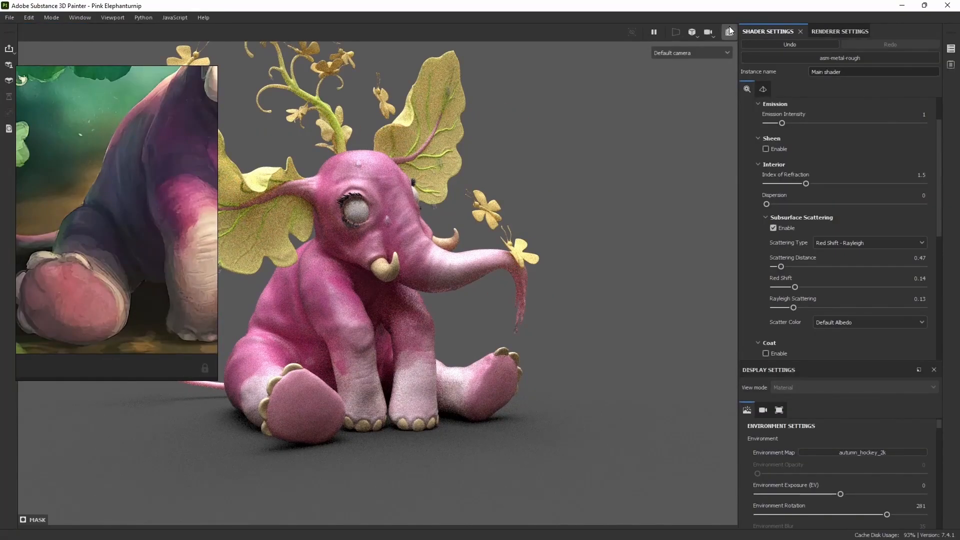
{"action": "left_click", "coordinate": [730, 31]}
Set the Bump layer's height to -0.0894 and render the elephant to compare it with the reference painting.
{"action": "scroll", "coordinate": [862, 138], "scroll_direction": "down", "scroll_amount": 3}
{"action": "left_click", "coordinate": [856, 163]}
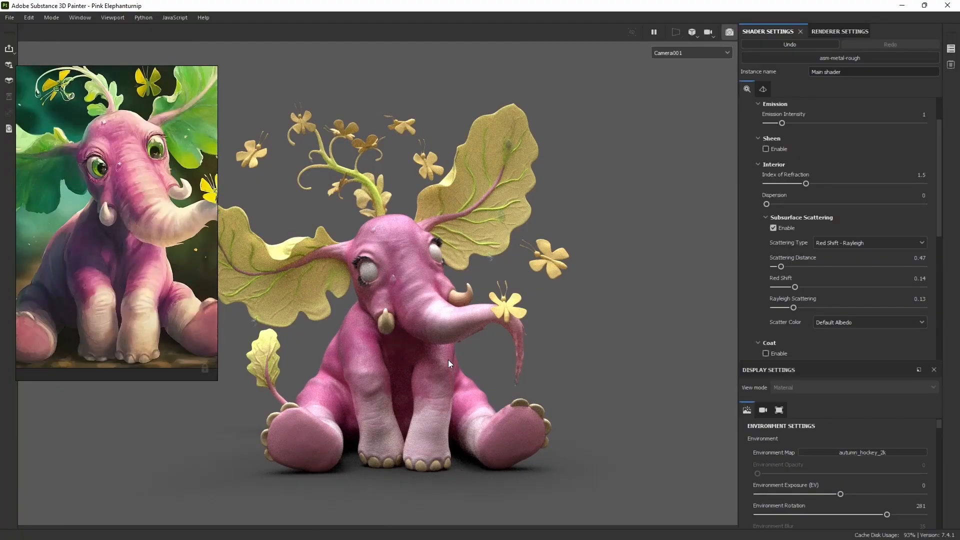
{"action": "left_click", "coordinate": [729, 32]}
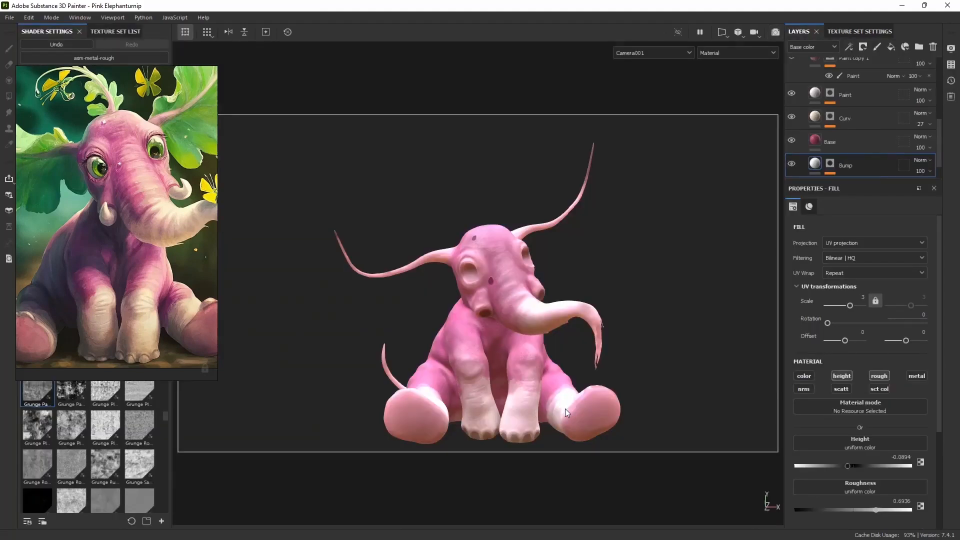
Turn off the isolated display of the Body texture set to show all parts of the elephant model.
{"action": "scroll", "coordinate": [565, 409], "scroll_direction": "up", "scroll_amount": 5}
{"action": "scroll", "coordinate": [549, 390], "scroll_direction": "down", "scroll_amount": 4}
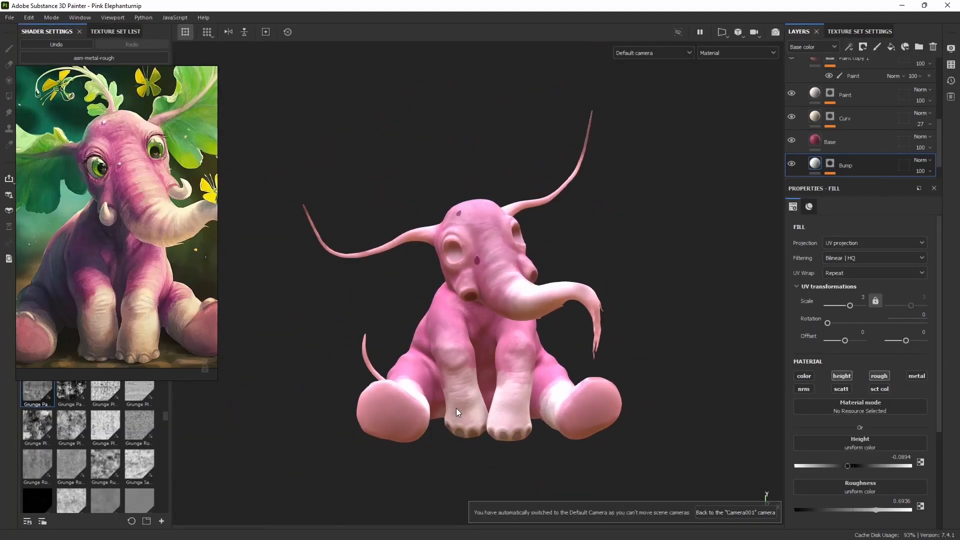
{"action": "left_click_drag", "start_coordinate": [436, 361], "coordinate": [382, 306], "text": "alt"}
{"action": "right_click_drag", "start_coordinate": [163, 165], "coordinate": [225, 194]}
{"action": "left_click", "coordinate": [79, 32]}
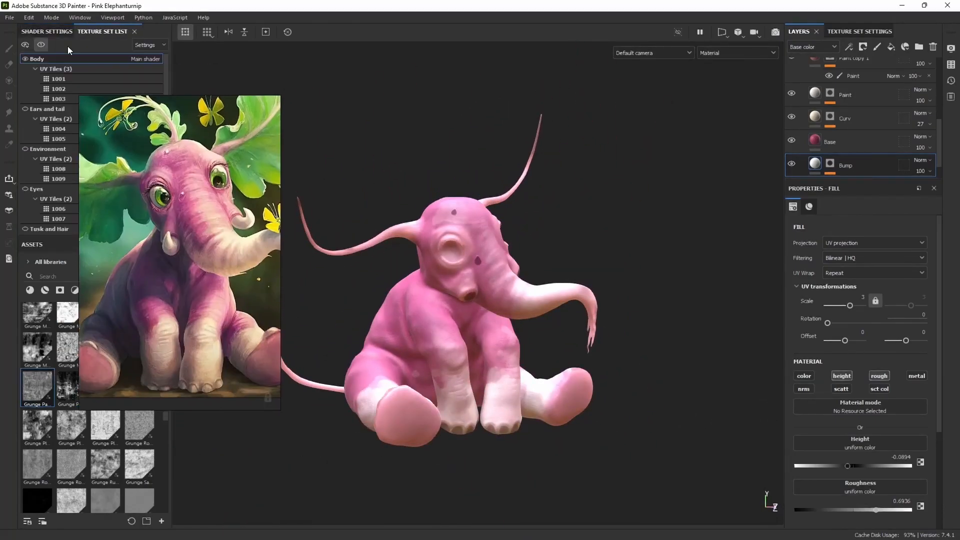
{"action": "left_click", "coordinate": [42, 46]}
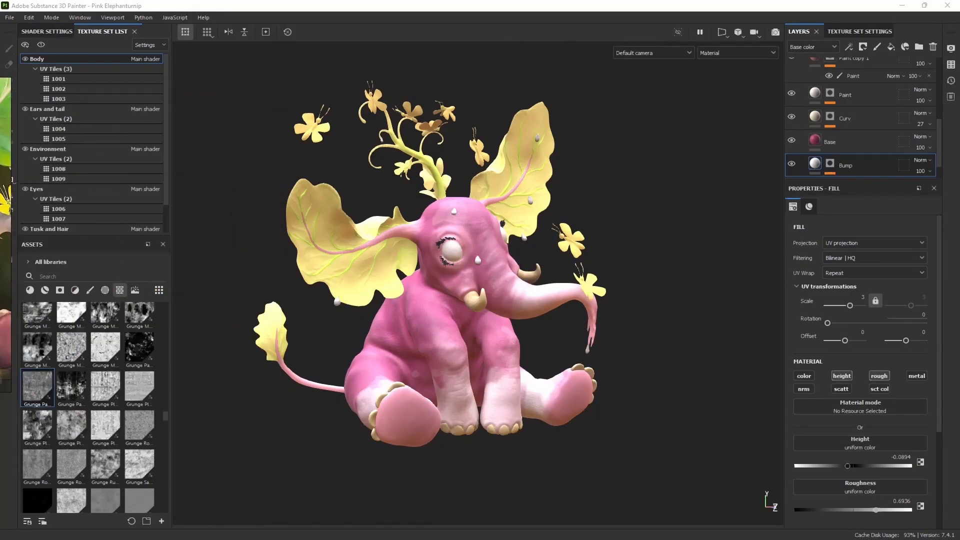
Render the complete elephant with the Atelier environment map and set the environment rotation to 322.
{"action": "mouse_move", "coordinate": [324, 301]}
{"action": "left_mouse_down", "text": "alt"}
{"action": "mouse_move", "coordinate": [531, 370]}
{"action": "mouse_move", "coordinate": [558, 340]}
{"action": "left_mouse_up", "text": "alt"}
{"action": "key", "text": "F10"}
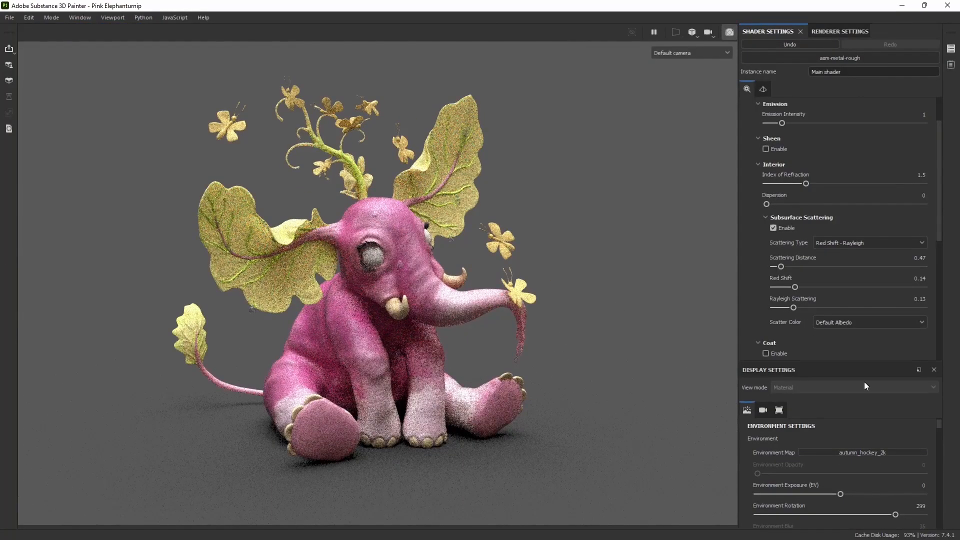
{"action": "left_click", "coordinate": [850, 452]}
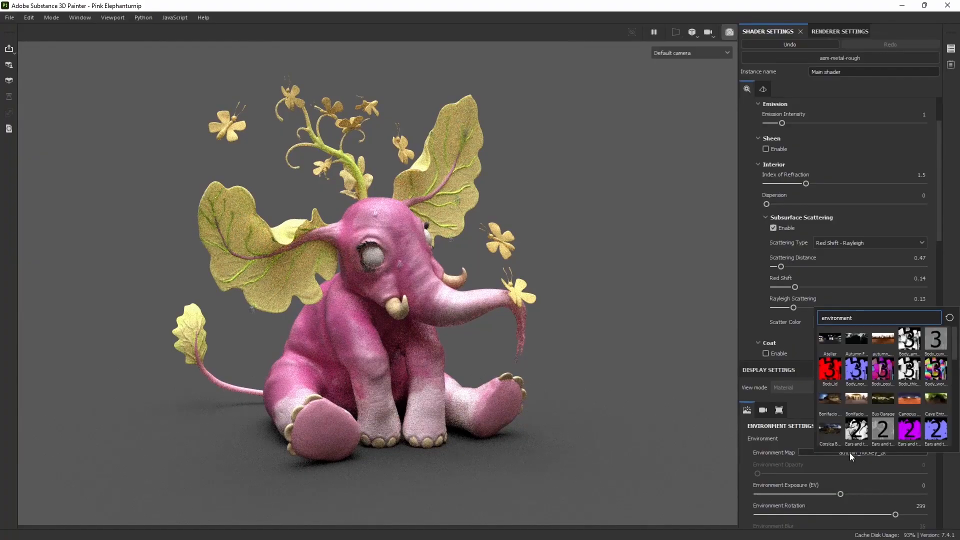
{"action": "left_click", "coordinate": [857, 340]}
{"action": "right_click_drag", "start_coordinate": [365, 388], "coordinate": [388, 387], "text": "shift"}
Change the render's environment map to Studio Black Soft.
{"action": "left_click", "coordinate": [850, 452]}
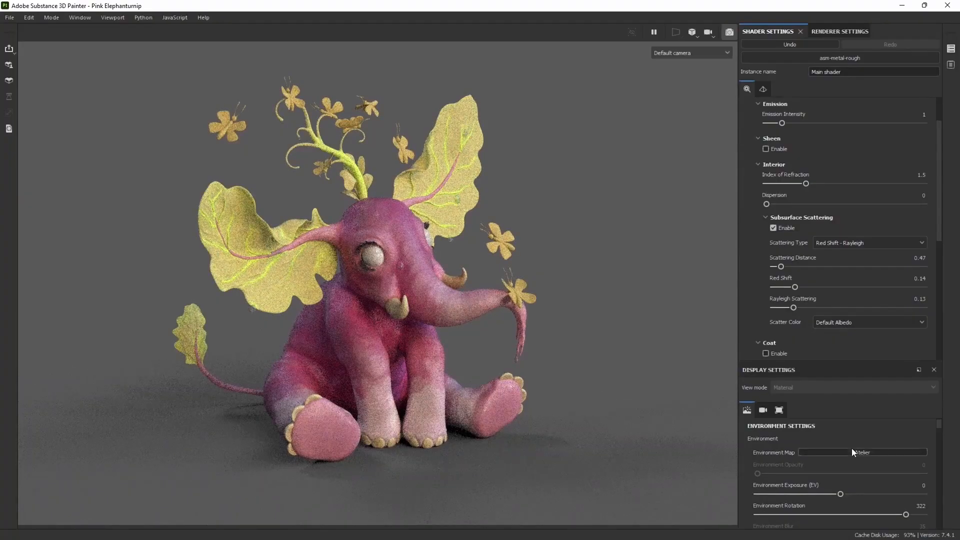
{"action": "left_click", "coordinate": [862, 452]}
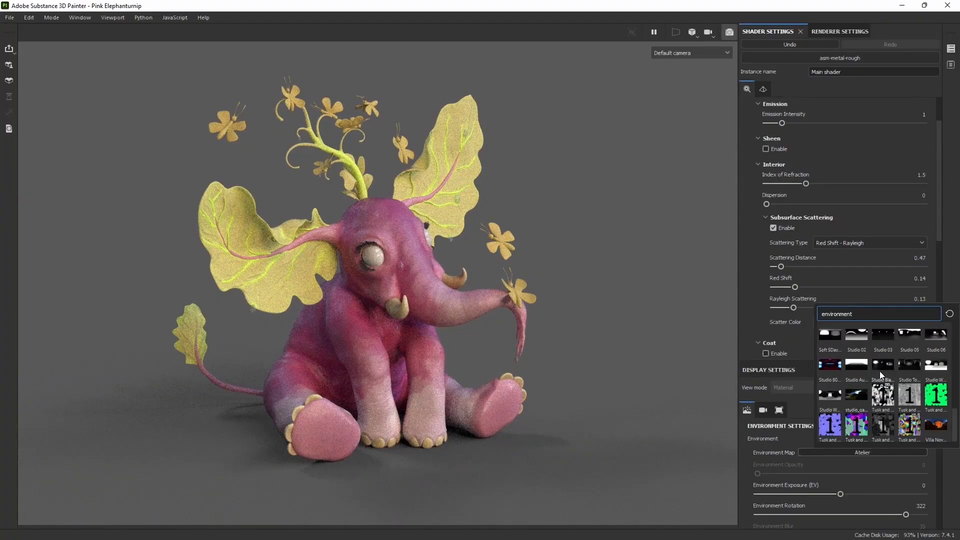
{"action": "left_click", "coordinate": [855, 407]}
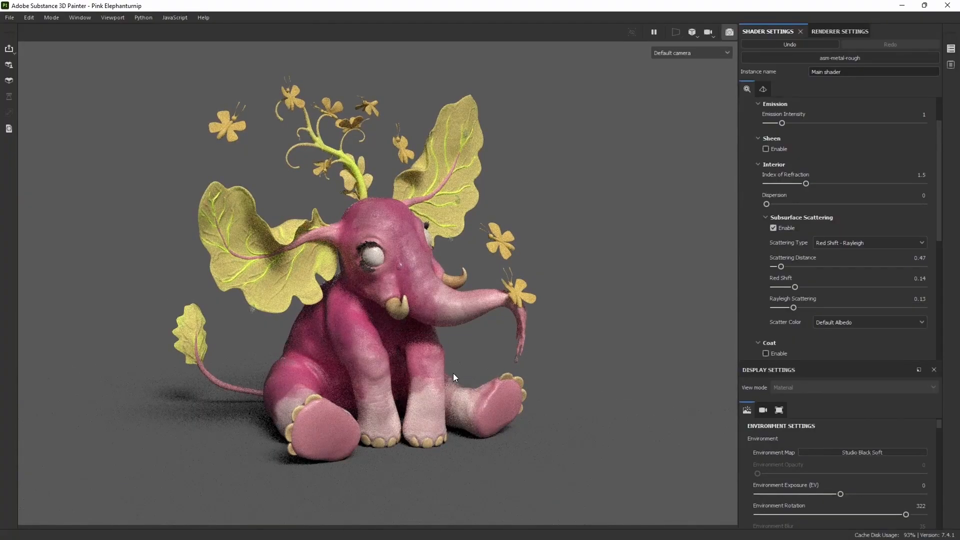
Compare the rendered elephant with the reference painting and return to the painting view.
{"action": "key", "text": "alt+Tab"}
{"action": "right_click_drag", "start_coordinate": [211, 336], "coordinate": [152, 335]}
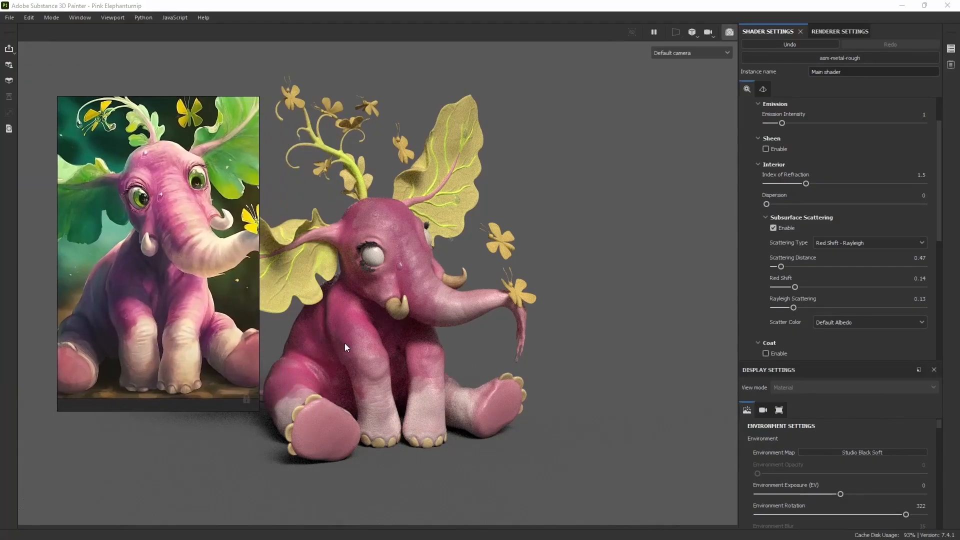
{"action": "left_click", "coordinate": [451, 400]}
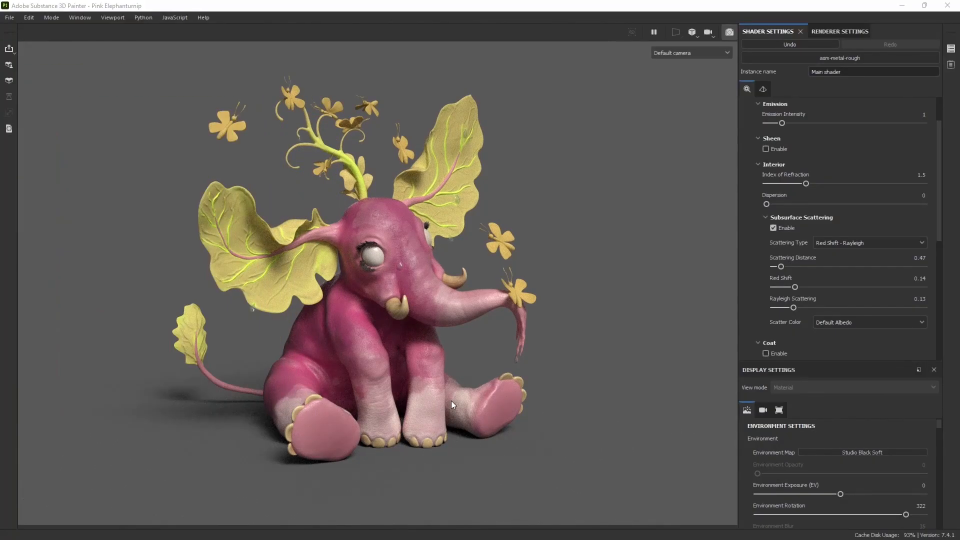
{"action": "left_click", "coordinate": [729, 38]}
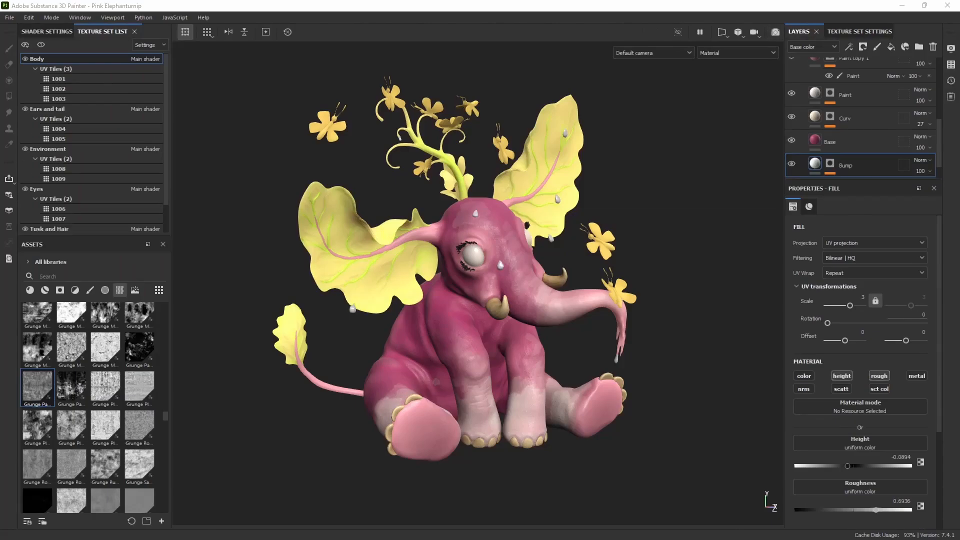